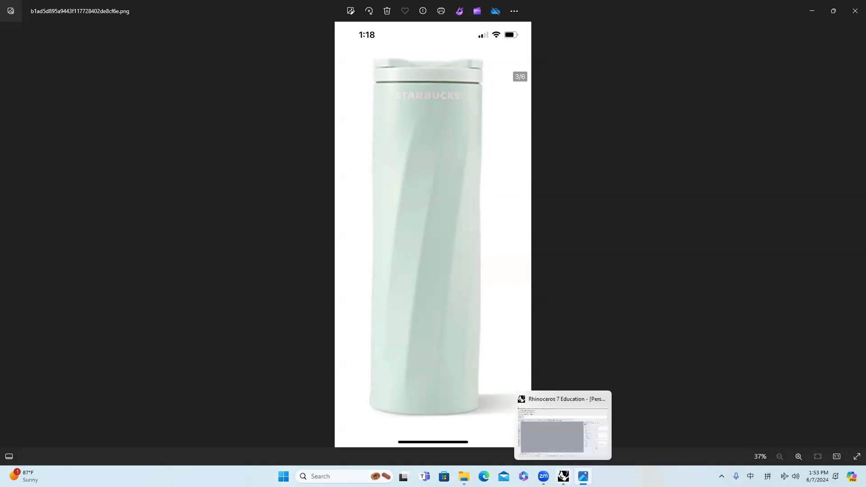
Step: Switch to Rhino and draw a circle with a 3 cm radius centred on the origin
click(564, 477)
scroll(355, 287, up, 5)
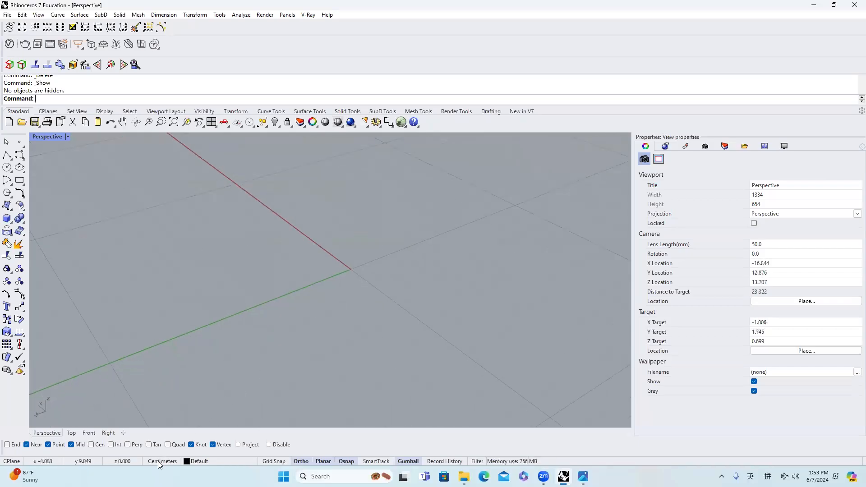
scroll(371, 313, down, 5)
scroll(374, 297, up, 3)
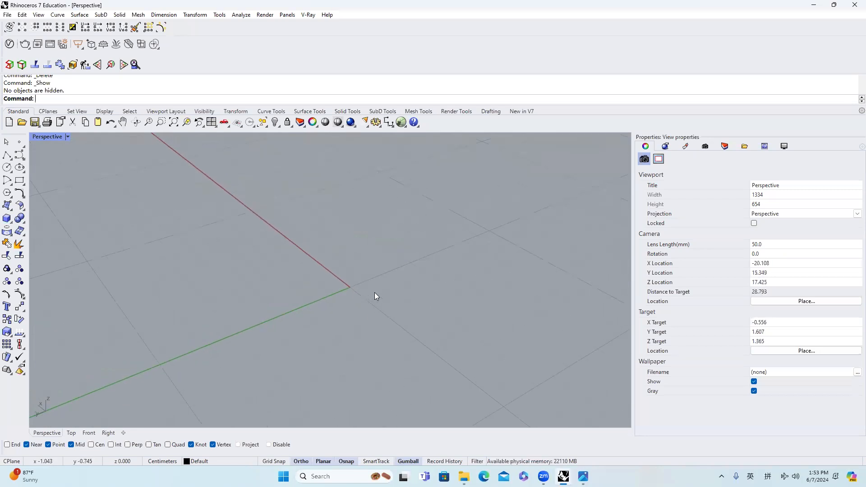
key(Return)
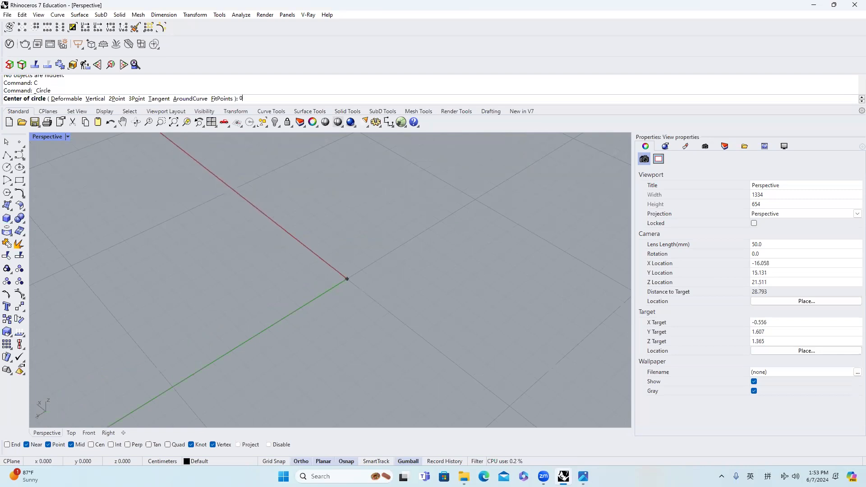
text(0)
key(Return)
right_drag(394, 315, 376, 302)
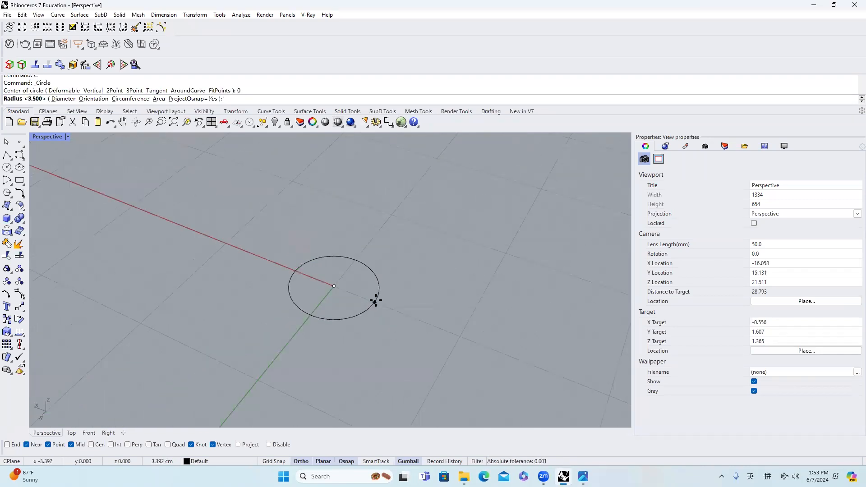
text(3)
key(Return)
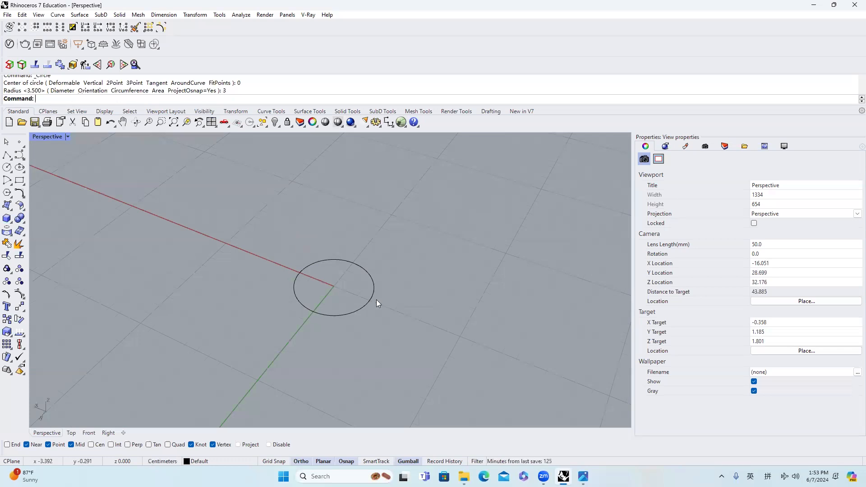
Step: Copy the base circle and raise the copy 10 cm straight above it
click(367, 304)
right_drag(367, 304, 217, 376)
right_drag(323, 333, 405, 281)
key(ctrl+c)
key(ctrl+v)
click(337, 293)
text(10)
key(Return)
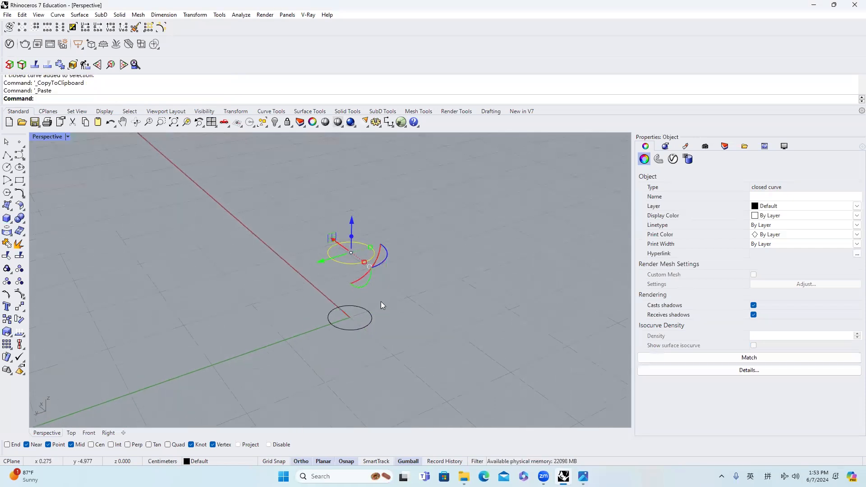
right_drag(393, 271, 327, 280)
click(332, 277)
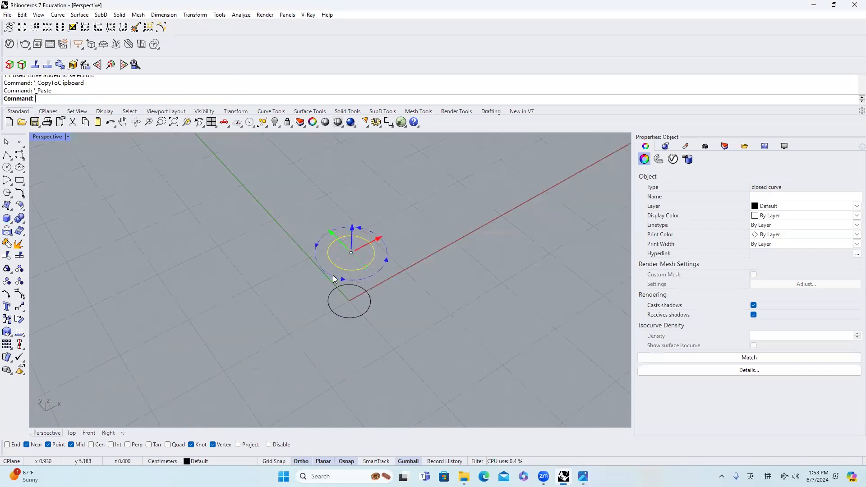
Step: Copy the raised circle and move this third circle another 10 cm upward
click(381, 291)
click(382, 292)
click(365, 266)
right_drag(399, 268, 359, 244)
key(ctrl+c)
key(ctrl+v)
click(352, 222)
key(Return)
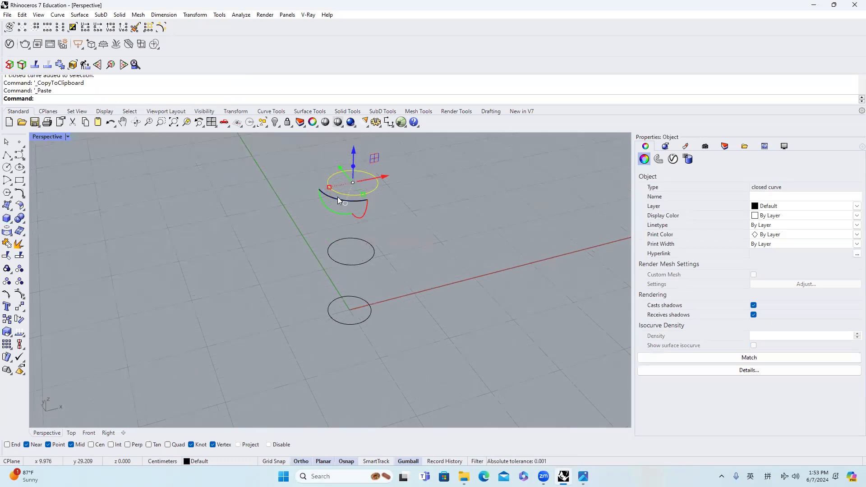
click(373, 239)
Step: Loft the three stacked circles, shifting their seam points around the circles so the surface twists from base to top
drag(403, 338, 344, 172)
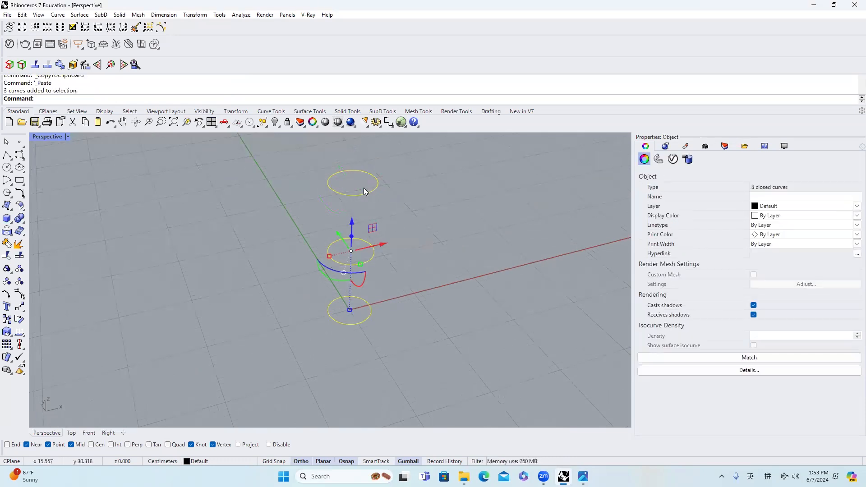
key(Return)
right_drag(393, 294, 347, 284)
drag(348, 284, 351, 278)
drag(345, 216, 360, 203)
key(Return)
key(Return)
click(437, 252)
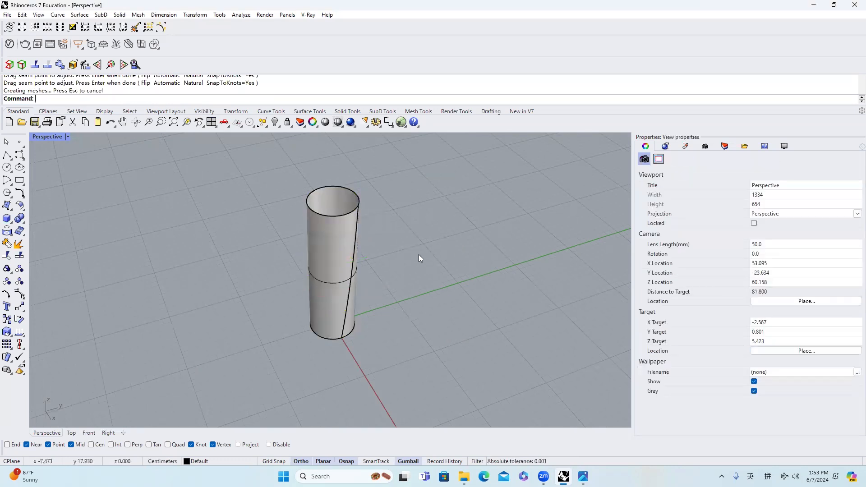
Step: Using the tumbler photo as reference, draw two horizontal lines about 12 cm long across the body in Front view, near its base and at about 17 cm height
right_drag(419, 255, 435, 189)
click(88, 433)
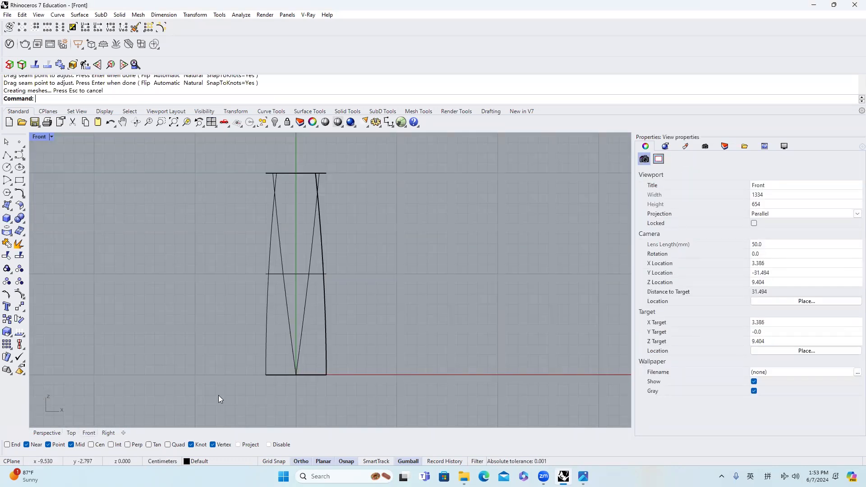
click(584, 477)
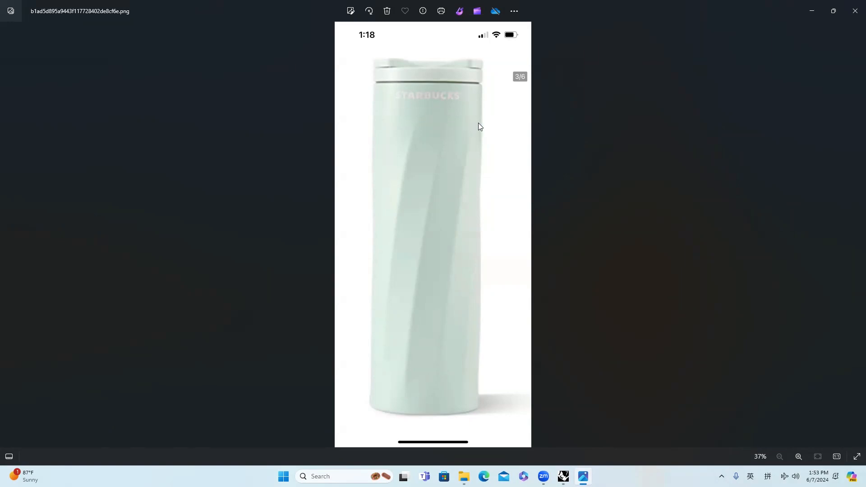
click(583, 476)
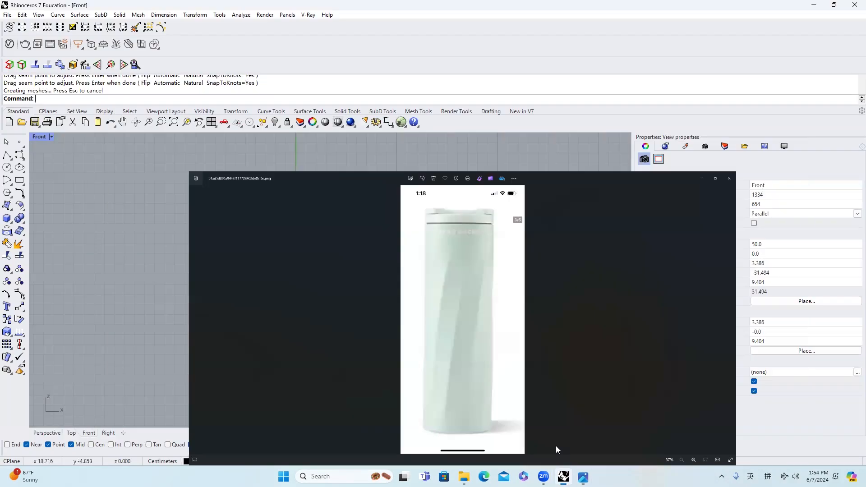
click(6, 155)
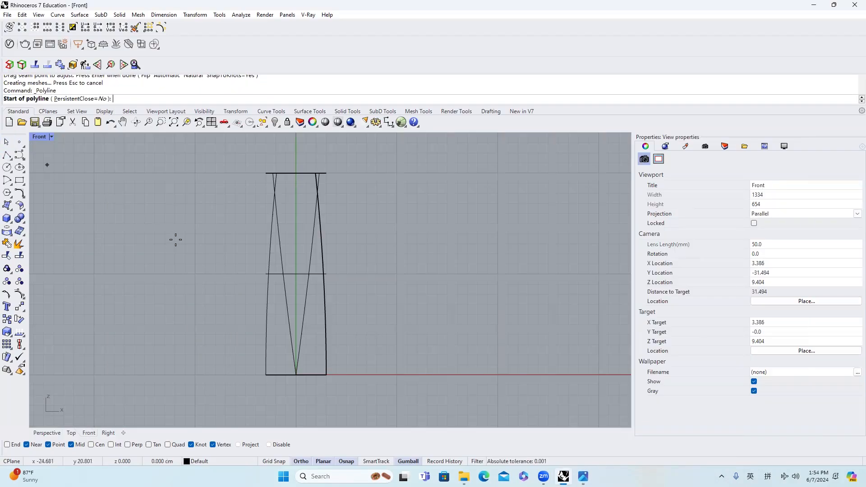
click(245, 356)
click(368, 357)
key(Return)
key(Return)
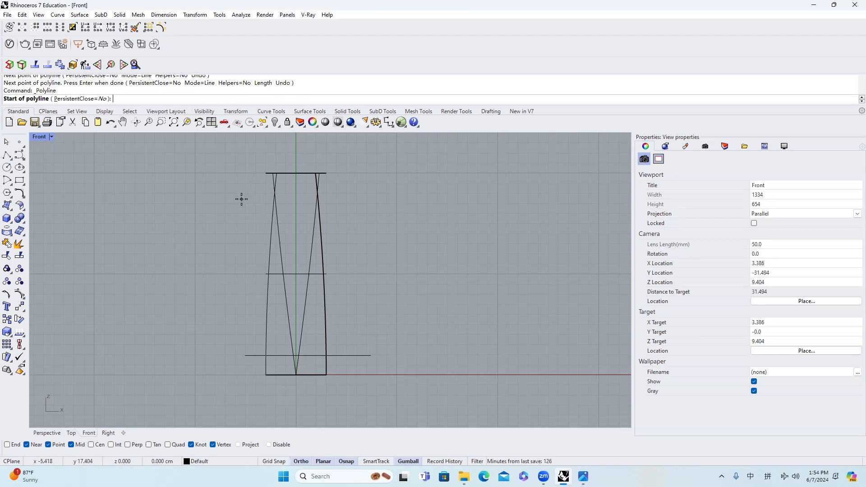
click(243, 201)
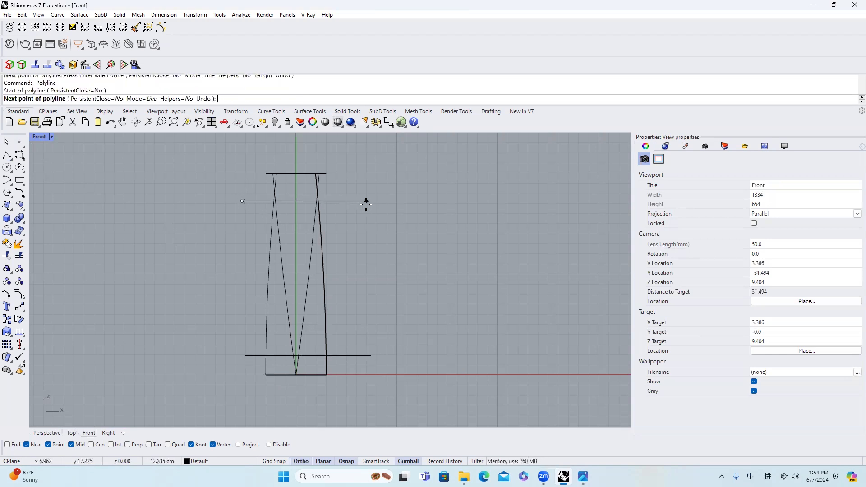
click(367, 201)
key(Return)
Step: Shorten the lofted surface vertically from both ends so it spans exactly between the two horizontal lines
click(320, 258)
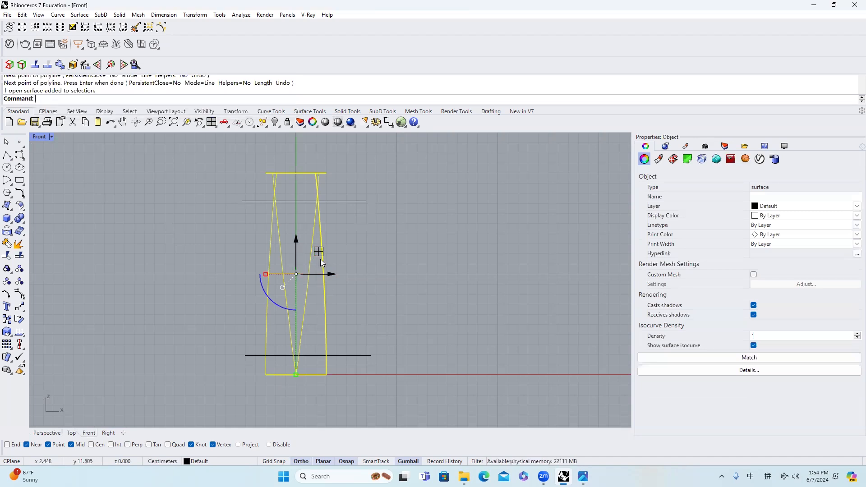
drag(296, 375, 296, 351)
drag(300, 249, 299, 250)
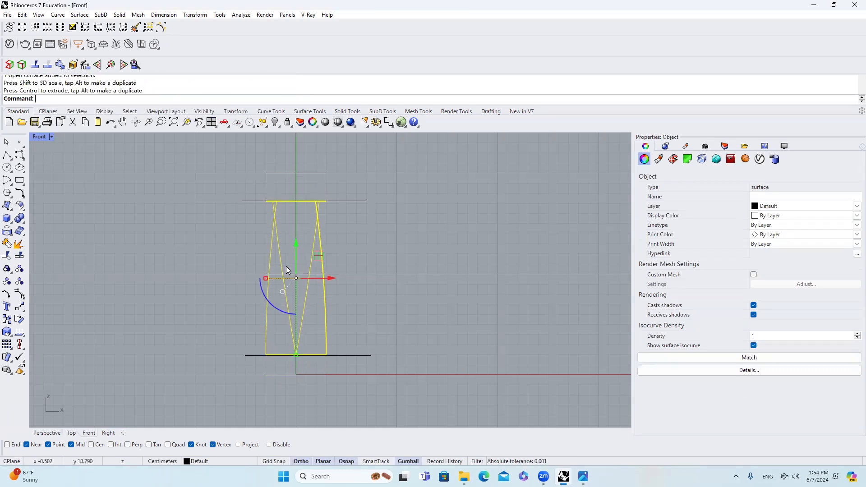
Step: Isolate the lofted surface in the Perspective view, hiding the circles and lines
click(50, 433)
right_drag(391, 298, 382, 336)
scroll(376, 253, up, 10)
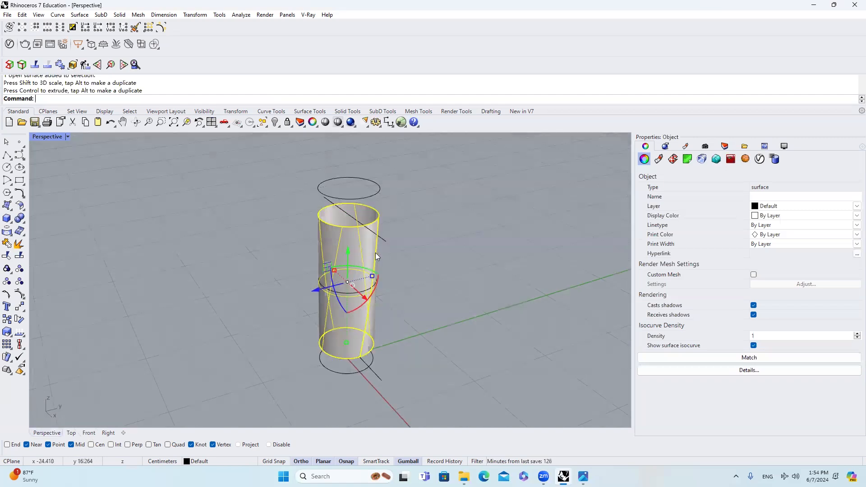
key(Escape)
scroll(305, 217, down, 5)
click(331, 205)
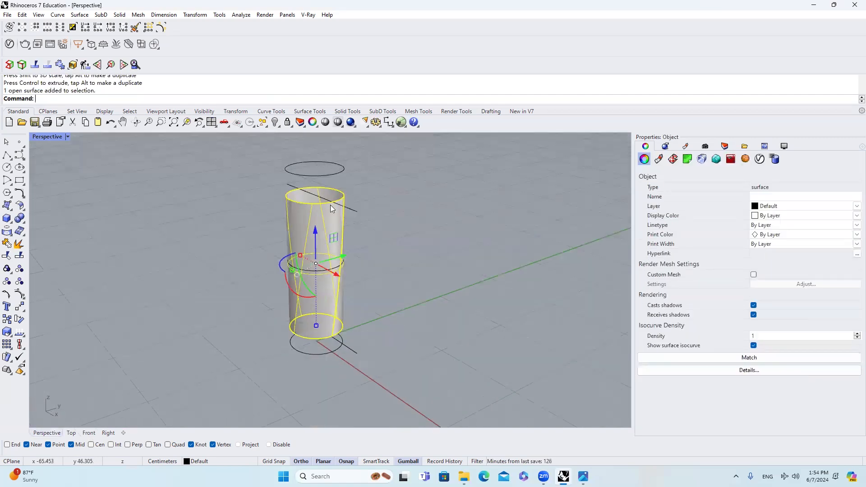
scroll(339, 202, up, 3)
click(275, 122)
click(313, 138)
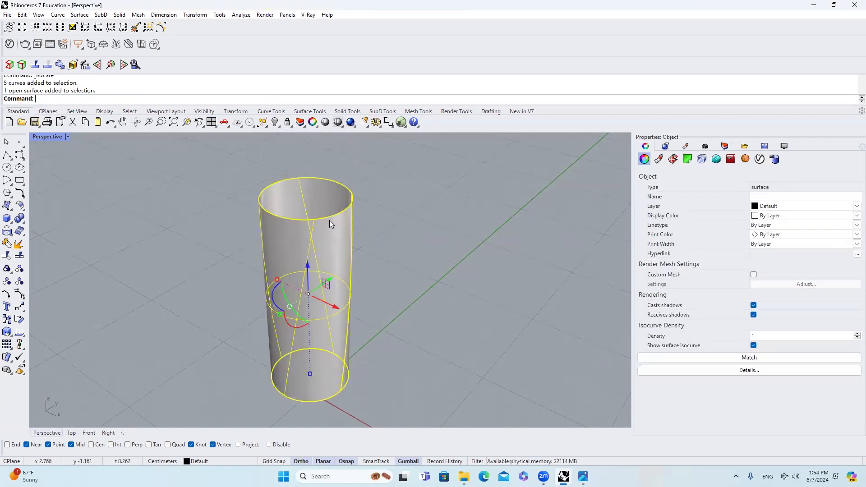
Step: Duplicate the surface's borders and divide the top border curve with evenly spaced points
text(DupBorder)
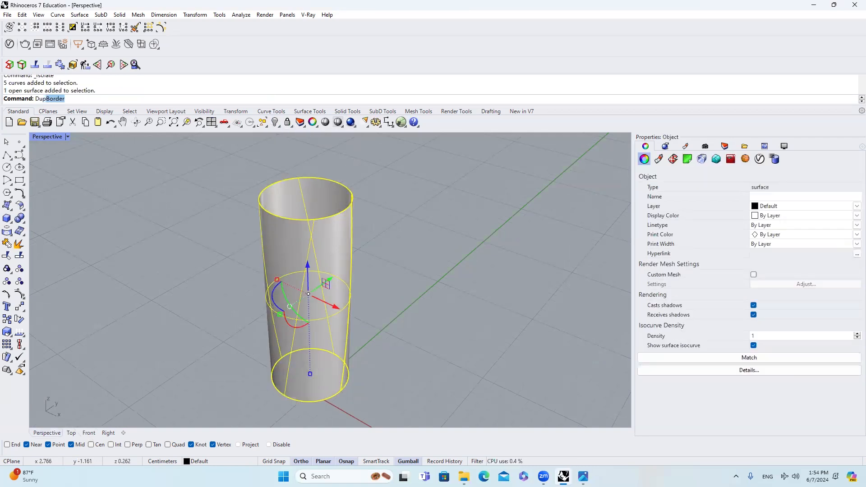
key(Return)
click(339, 210)
click(375, 234)
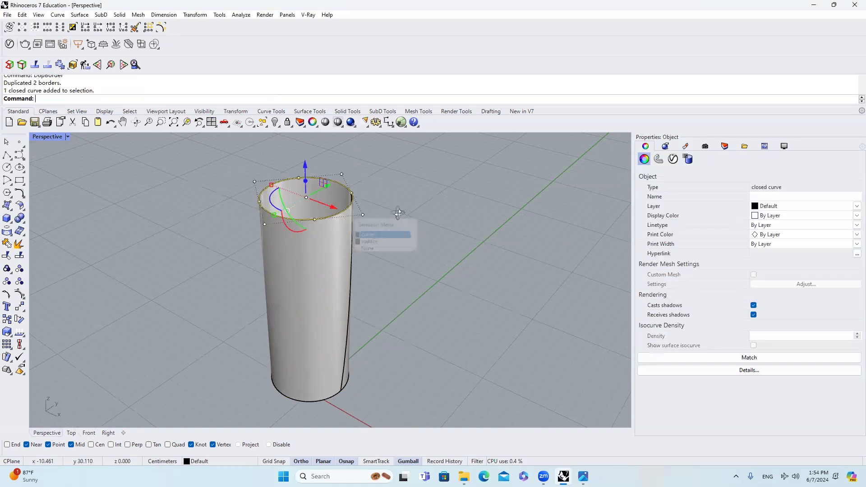
scroll(318, 201, up, 3)
right_drag(387, 197, 433, 193)
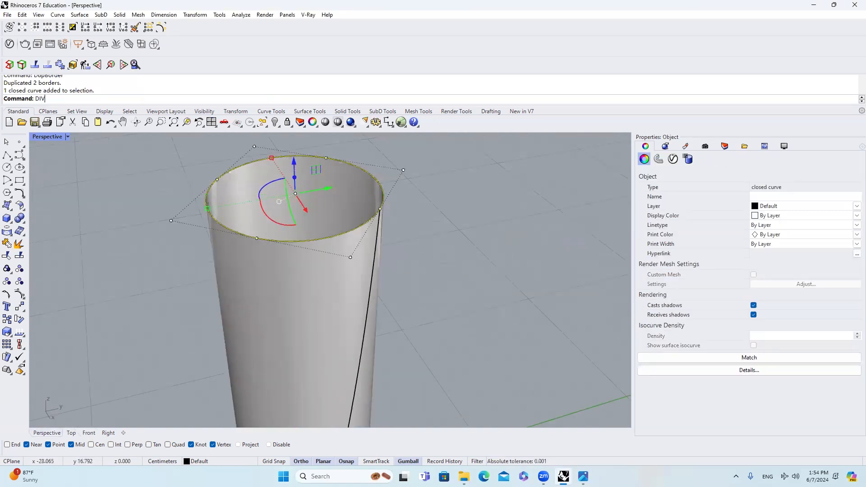
text(Divide)
key(Return)
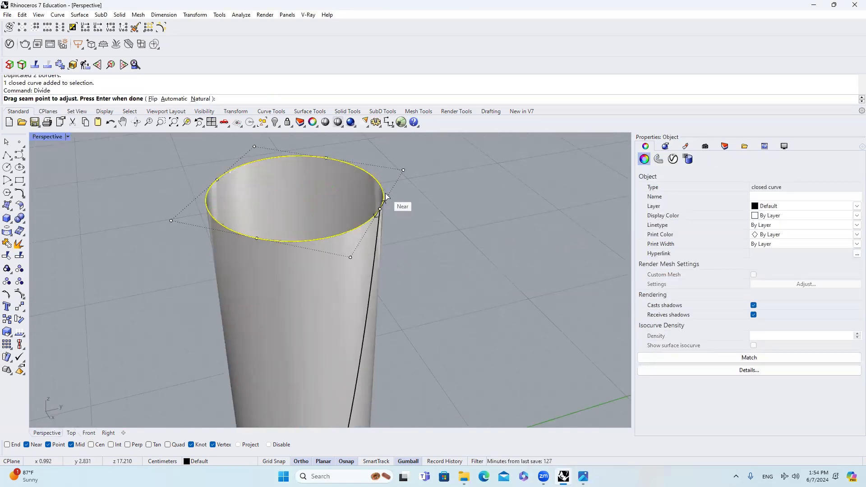
key(Return)
key(Return)
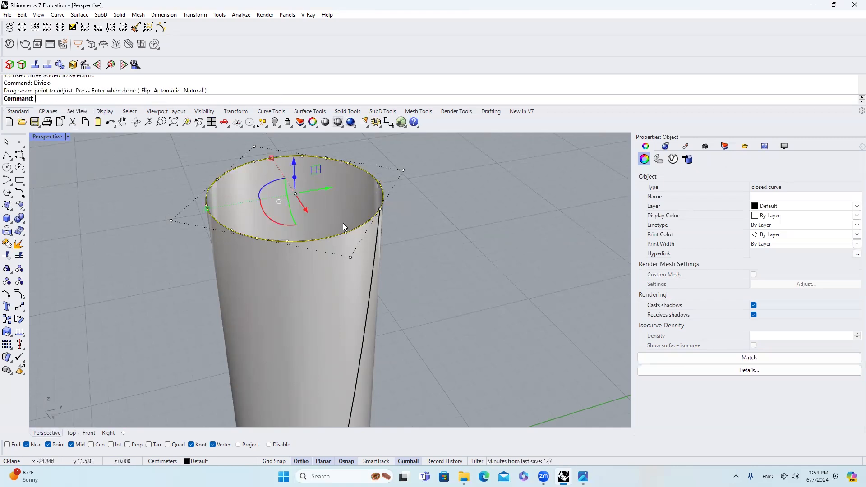
key(Escape)
scroll(341, 238, down, 6)
scroll(341, 233, up, 4)
Step: Split the surface along its U-direction isocurves at three adjacent division points on the rim
click(340, 230)
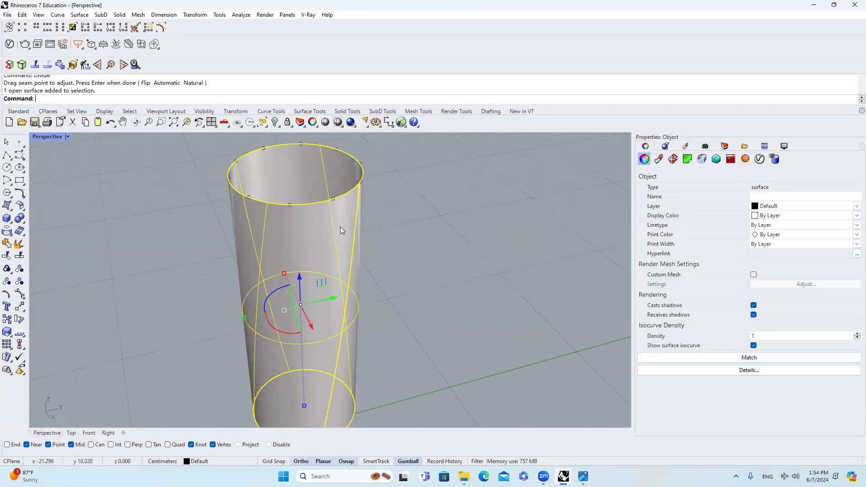
key(Return)
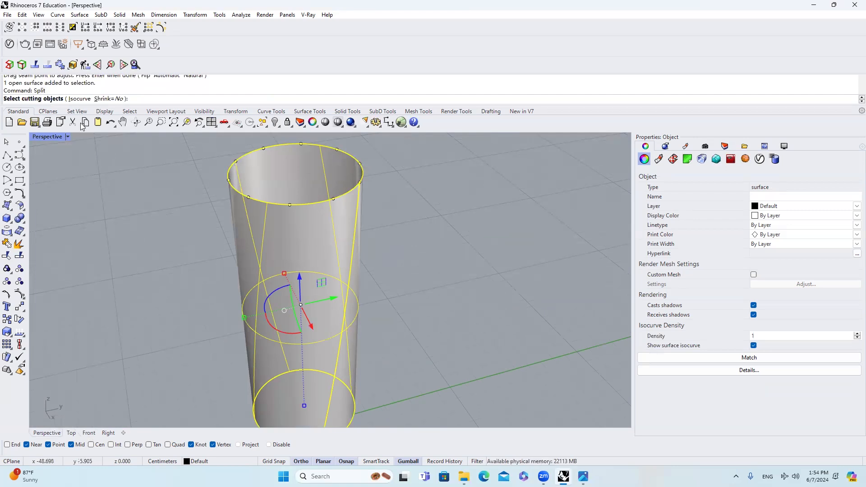
click(74, 99)
right_drag(364, 191, 287, 267)
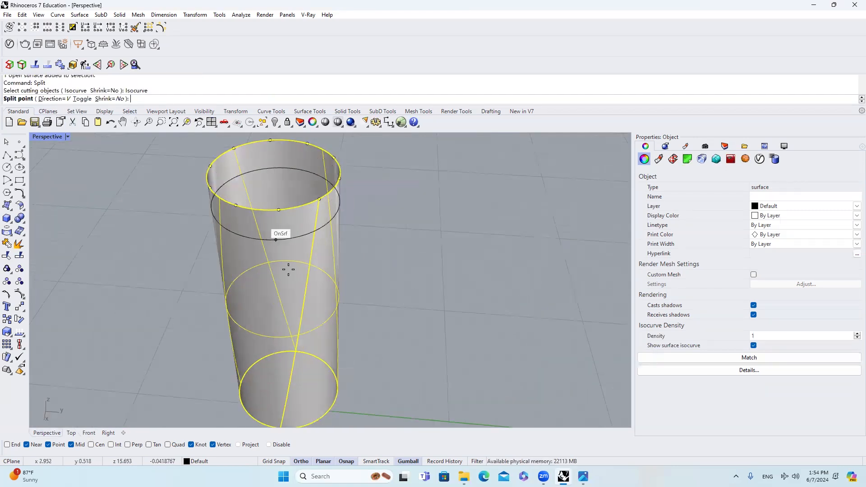
right_drag(295, 301, 304, 277)
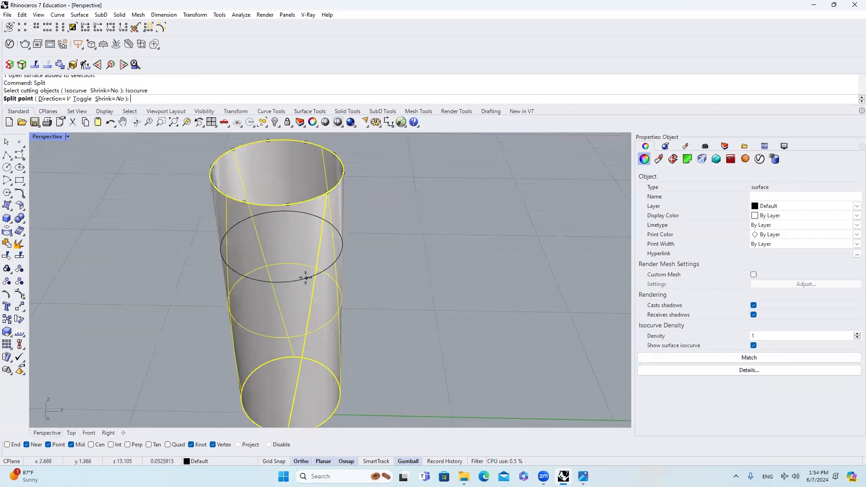
click(55, 98)
click(51, 100)
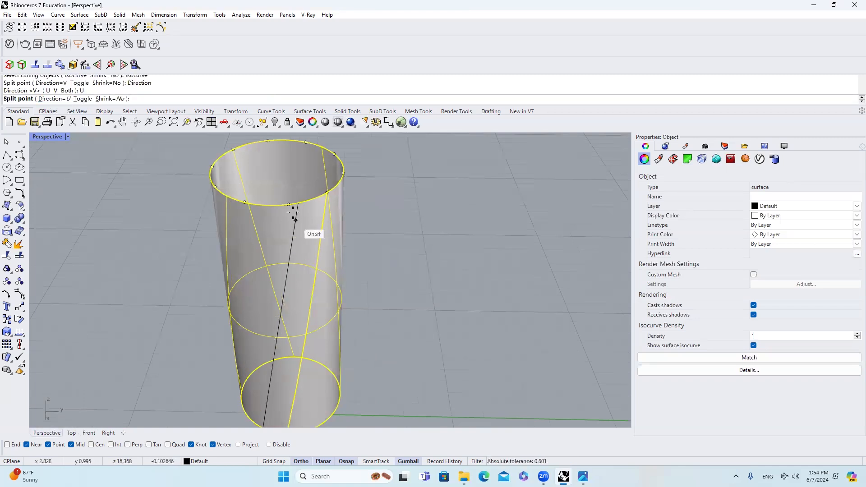
click(288, 206)
click(244, 205)
right_drag(275, 221, 293, 222)
click(278, 220)
right_click(338, 234)
Step: Delete the large remaining piece of the split surface, keeping only the three narrow strips
scroll(345, 233, down, 5)
mouse_move(345, 233)
right_down()
mouse_move(330, 214)
mouse_move(350, 223)
mouse_move(340, 223)
right_up()
scroll(330, 214, up, 4)
click(340, 226)
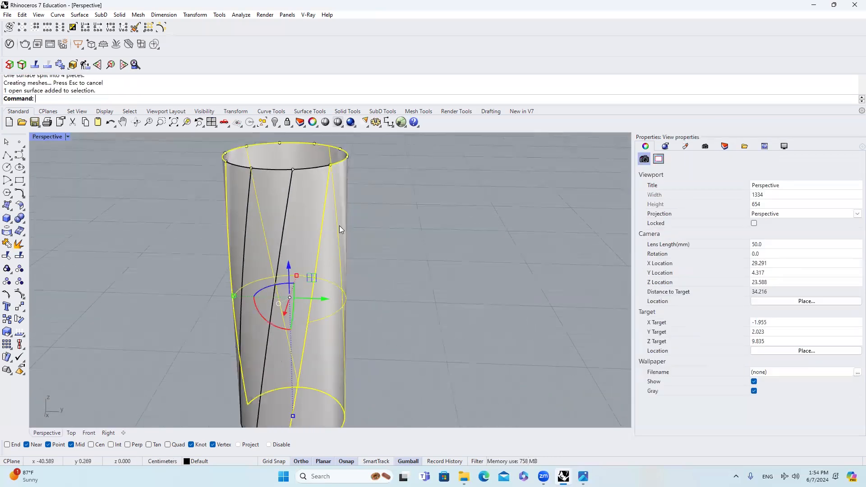
text(e)
key(space)
click(305, 221)
click(261, 213)
mouse_move(261, 213)
right_down()
mouse_move(333, 211)
mouse_move(254, 211)
right_up()
key(Escape)
click(254, 212)
shift+click(282, 211)
shift+click(314, 209)
right_drag(314, 209, 272, 215)
scroll(292, 210, up, 5)
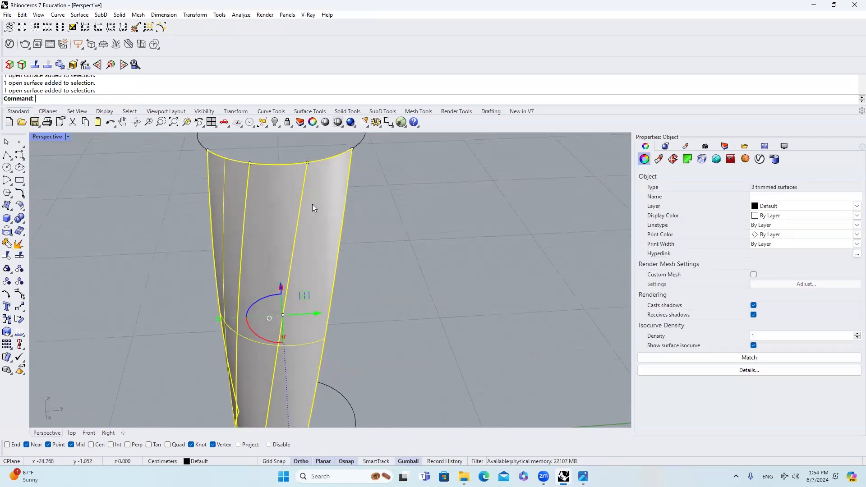
key(Escape)
Step: Isolate a single one of the three twisted strips
click(299, 210)
scroll(284, 186, down, 4)
click(278, 125)
click(313, 140)
Step: Duplicate the border of the isolated strip as a curve
click(307, 166)
click(276, 194)
text(Du)
key(Return)
key(Escape)
Step: Extract a V-direction isocurve from the isolated strip at the midpoint of its long edge
click(269, 256)
scroll(269, 256, up, 2)
scroll(269, 256, up, 4)
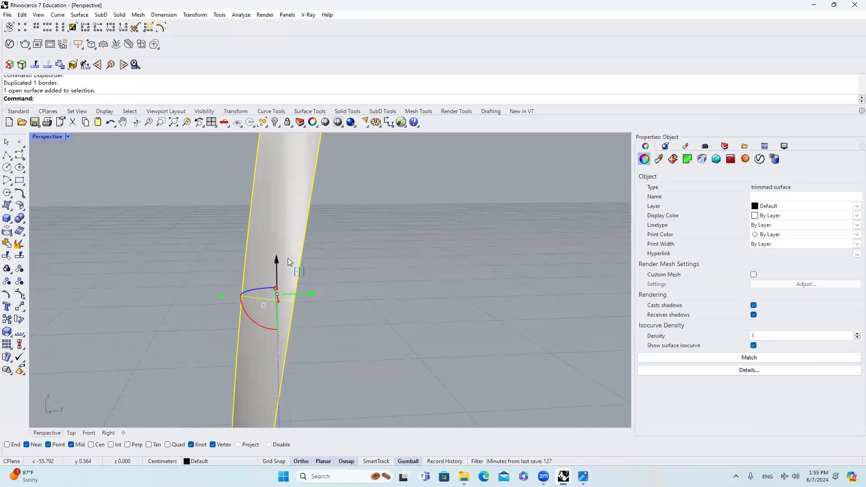
text(ExtractIsocurve)
key(Return)
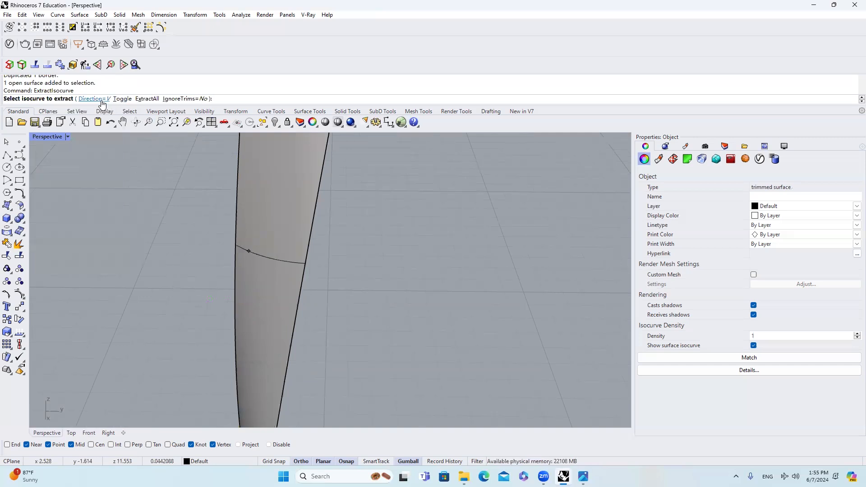
scroll(298, 310, down, 5)
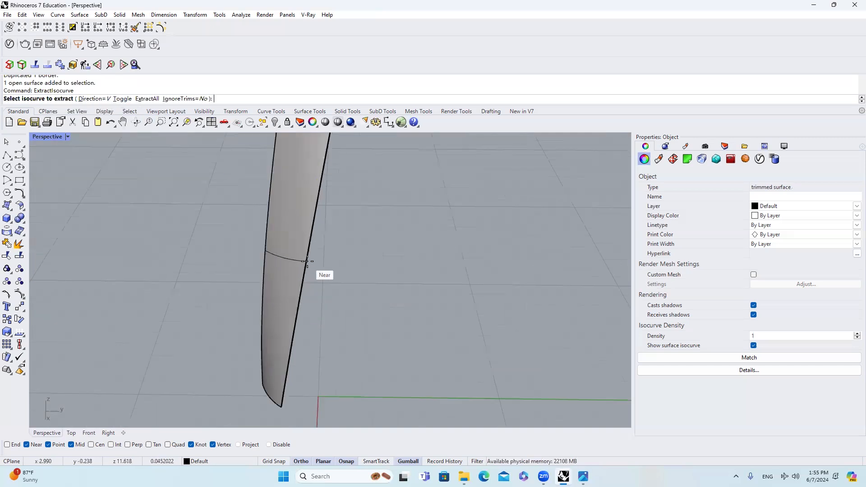
scroll(304, 282, up, 3)
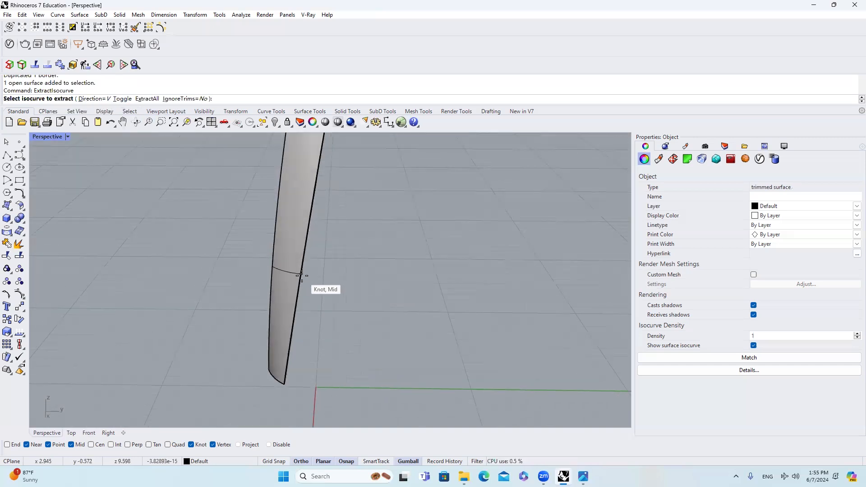
click(302, 276)
key(Return)
key(Escape)
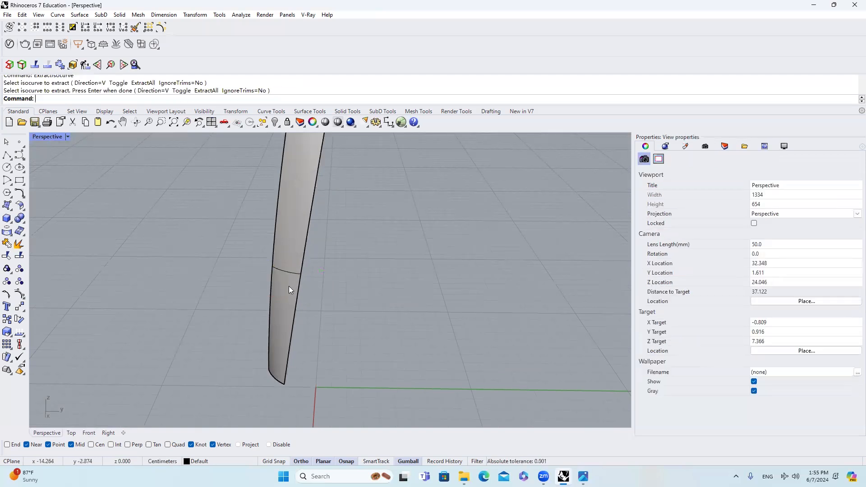
Step: Bring back all hidden objects and delete the three twisted strip surfaces, keeping only the curves
click(289, 290)
scroll(345, 283, down, 3)
click(275, 122)
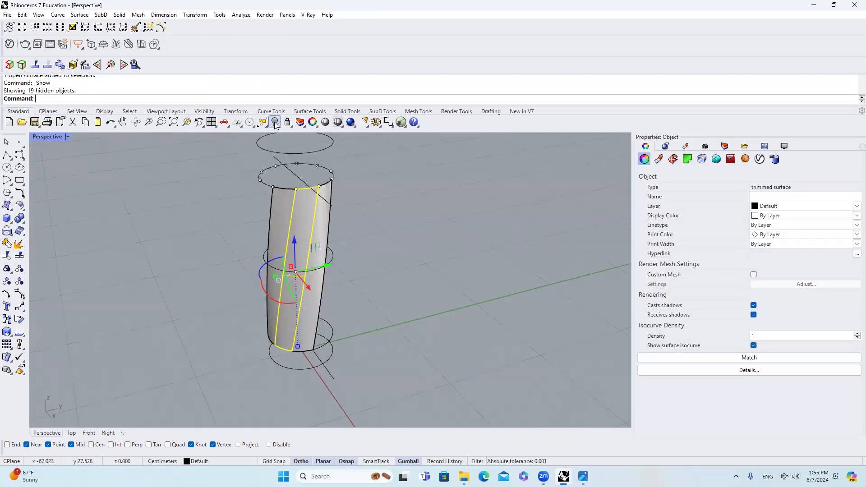
scroll(302, 241, up, 2)
click(302, 241)
text(E)
key(space)
click(321, 242)
text(E)
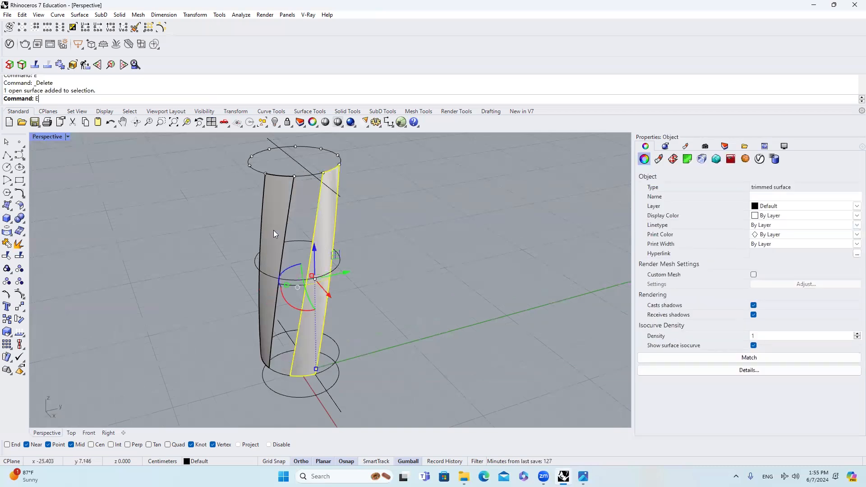
key(space)
click(273, 231)
key(Delete)
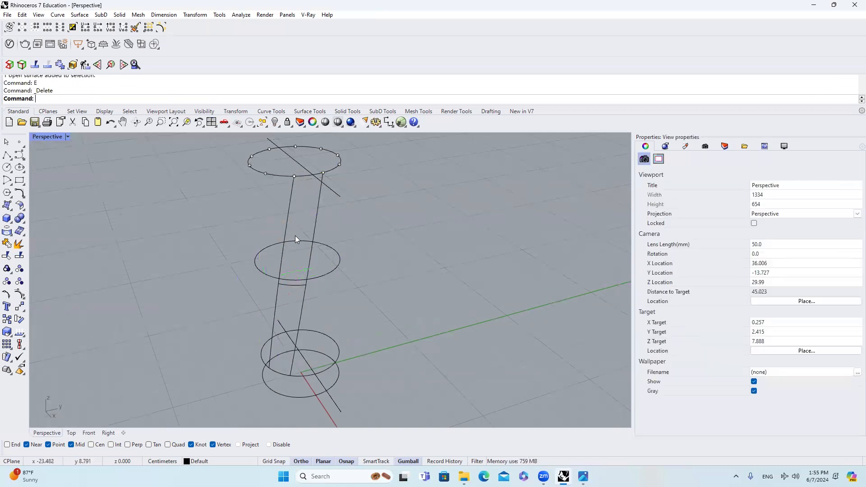
Step: Align the middle circle with the end of the extracted isocurve using SetPt, changing only Z and aligning to World
click(316, 243)
scroll(315, 294, up, 3)
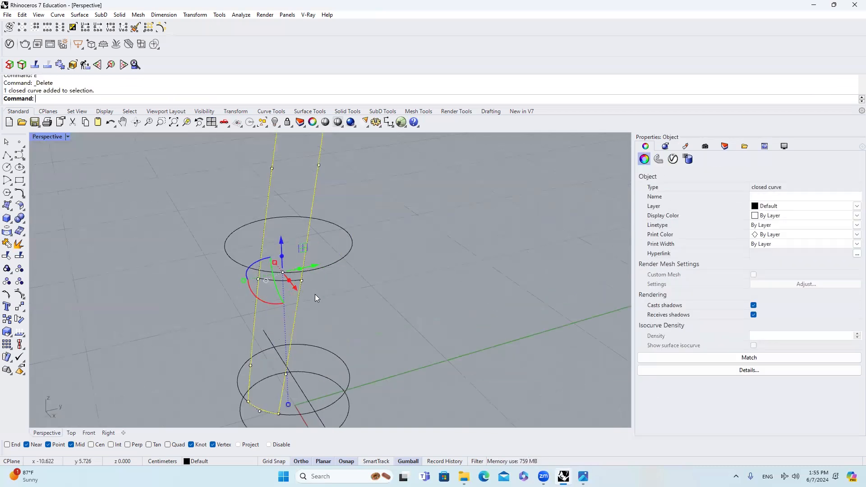
mouse_move(298, 280)
right_down()
mouse_move(279, 270)
mouse_move(299, 256)
mouse_move(293, 294)
right_up()
scroll(296, 275, up, 5)
scroll(295, 269, down, 4)
click(289, 295)
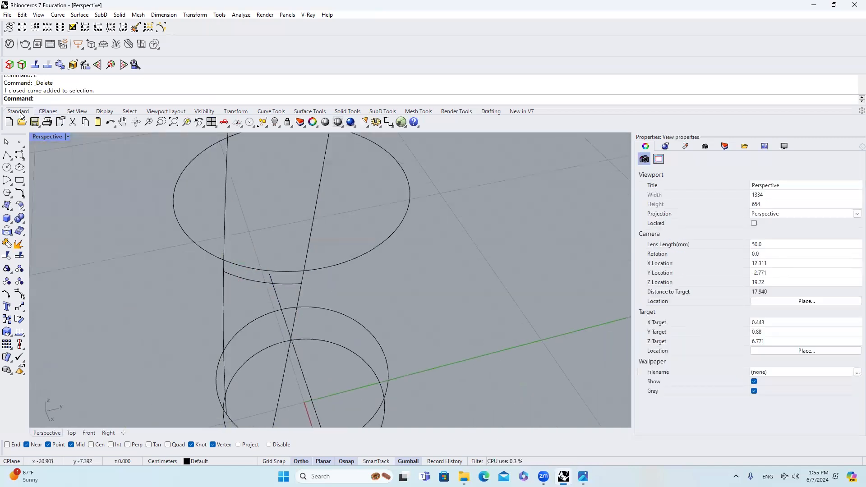
click(336, 265)
right_drag(368, 266, 388, 236)
text(SETPT)
key(Return)
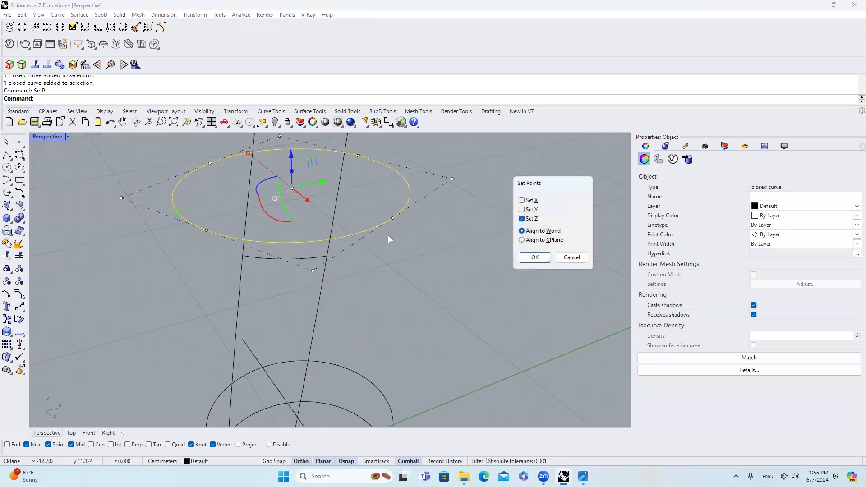
click(526, 259)
click(330, 255)
right_drag(429, 238, 300, 238)
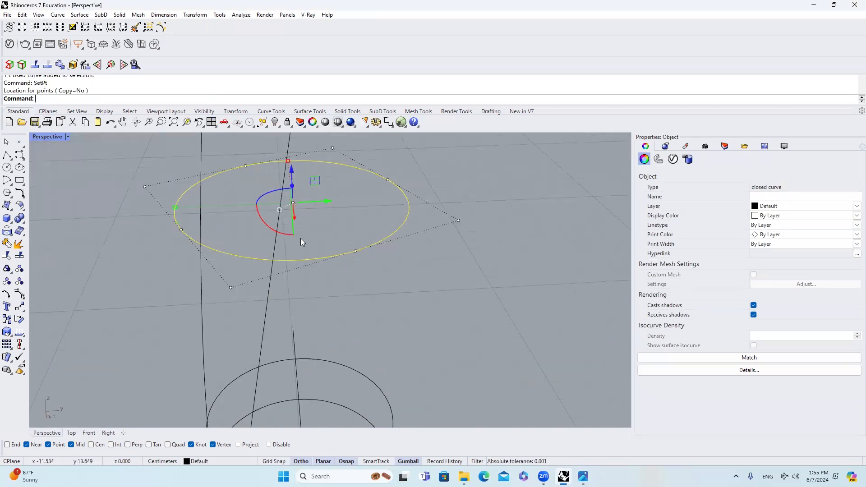
key(Escape)
Step: Scale the extracted arc's middle control point slightly inward from the middle circle's center, with the Cen snap enabled
click(234, 258)
click(280, 290)
right_drag(289, 271, 326, 264)
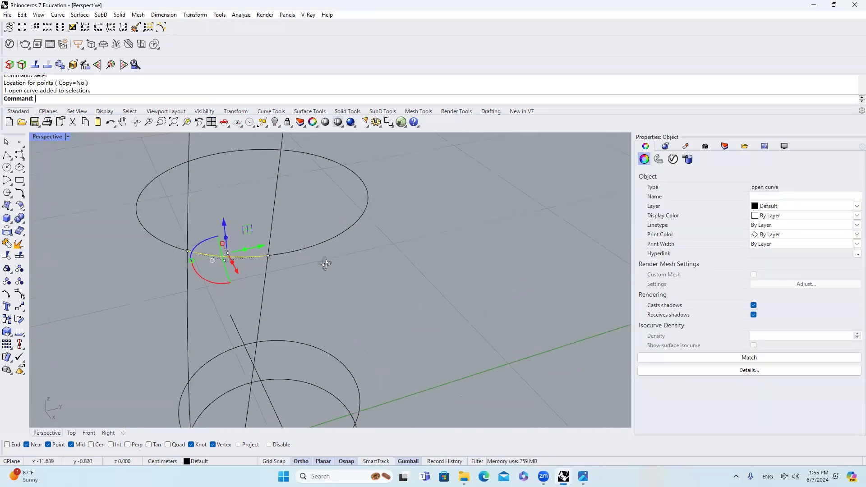
drag(211, 224, 241, 277)
right_drag(276, 243, 315, 242)
scroll(314, 243, up, 4)
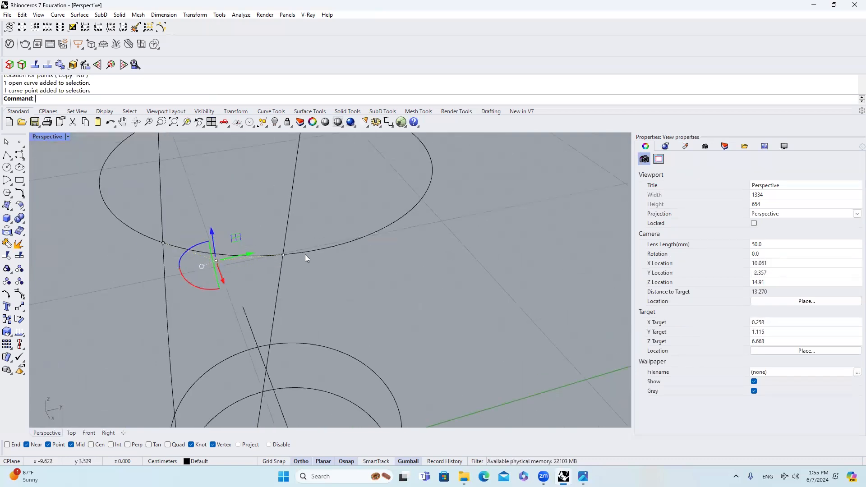
text(SCa)
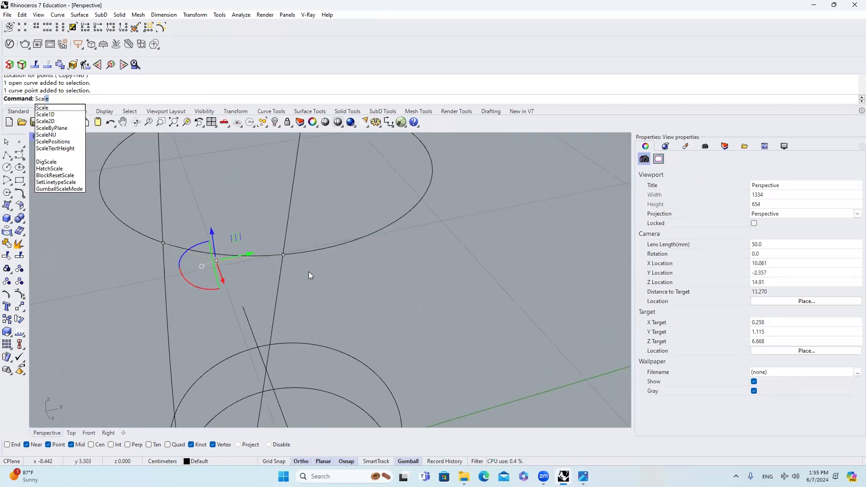
key(Return)
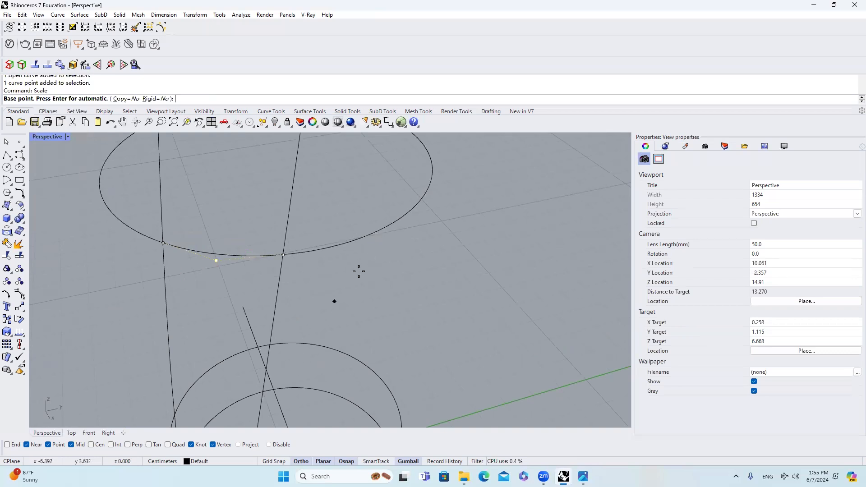
click(92, 445)
scroll(361, 262, down, 3)
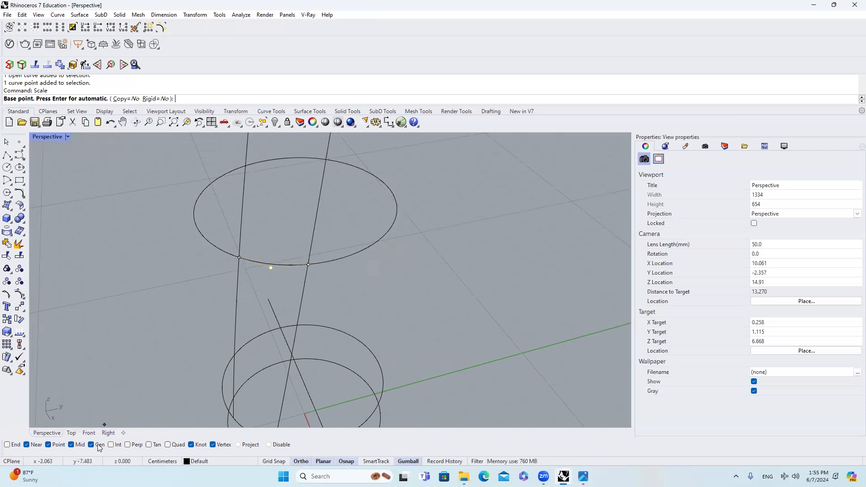
click(349, 254)
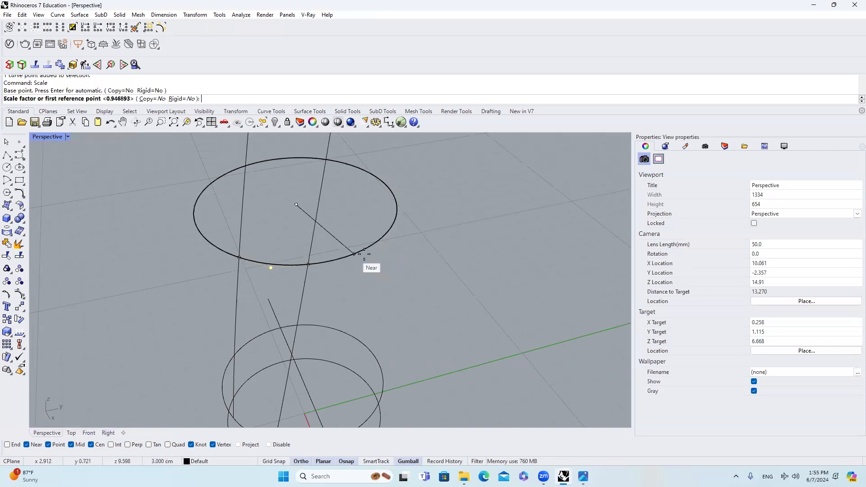
scroll(386, 277, down, 2)
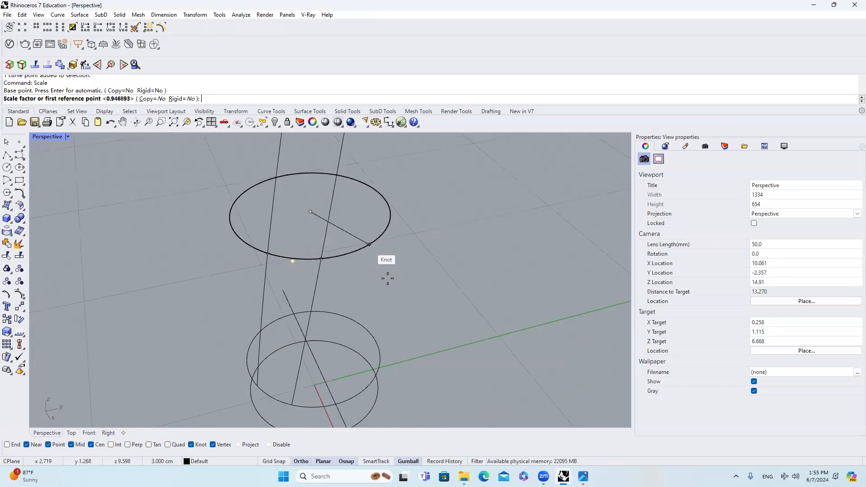
click(440, 389)
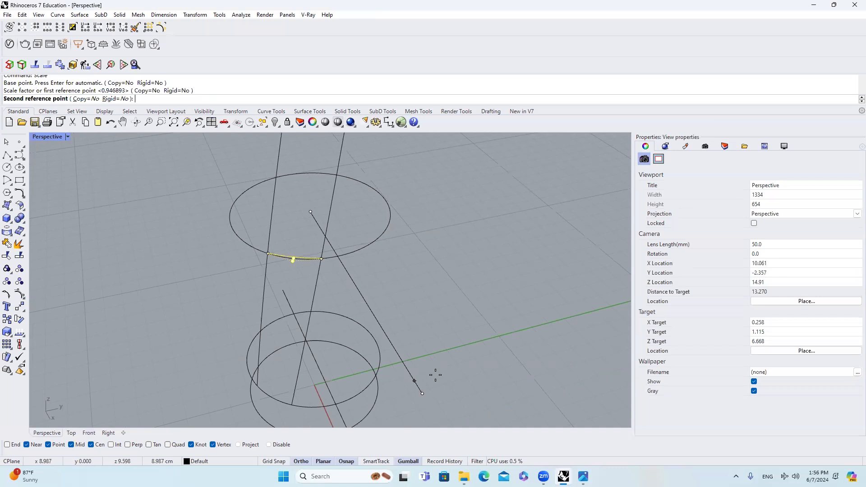
click(436, 376)
key(Escape)
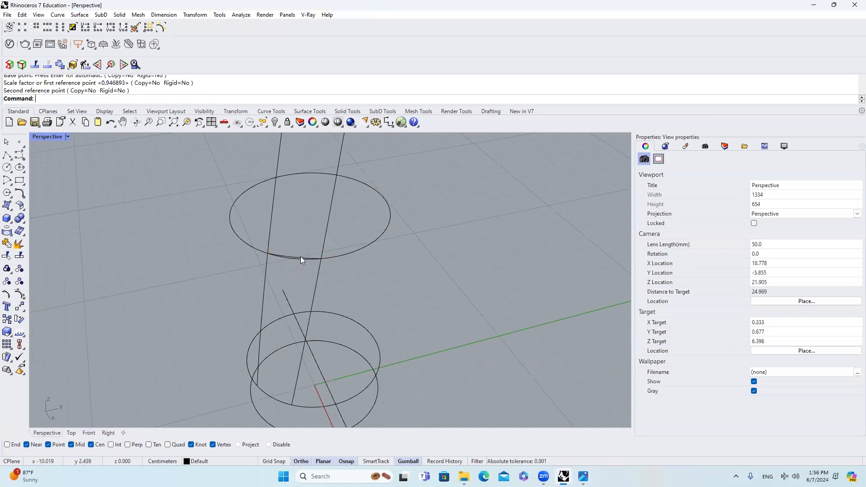
click(300, 259)
scroll(301, 258, up, 3)
key(Escape)
scroll(318, 260, down, 10)
scroll(311, 192, up, 6)
right_drag(324, 186, 331, 186)
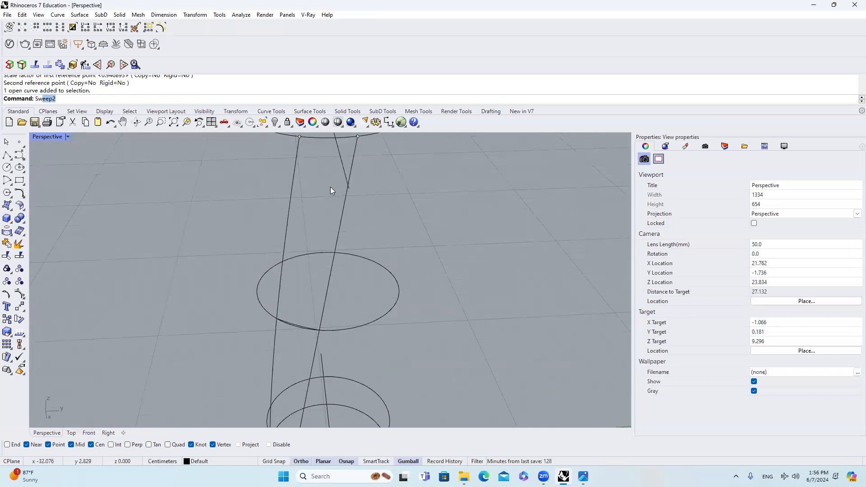
key(Return)
click(293, 174)
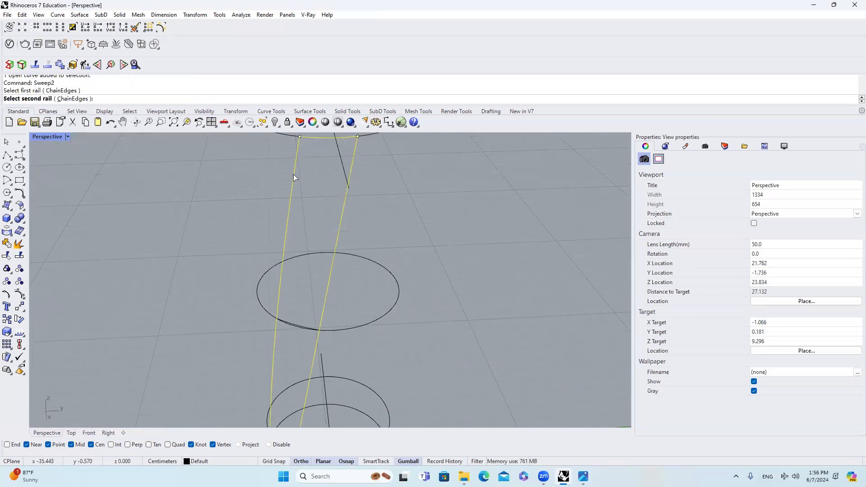
Step: Explode the strip's closed border curve into separate segments
click(19, 244)
key(Escape)
click(292, 214)
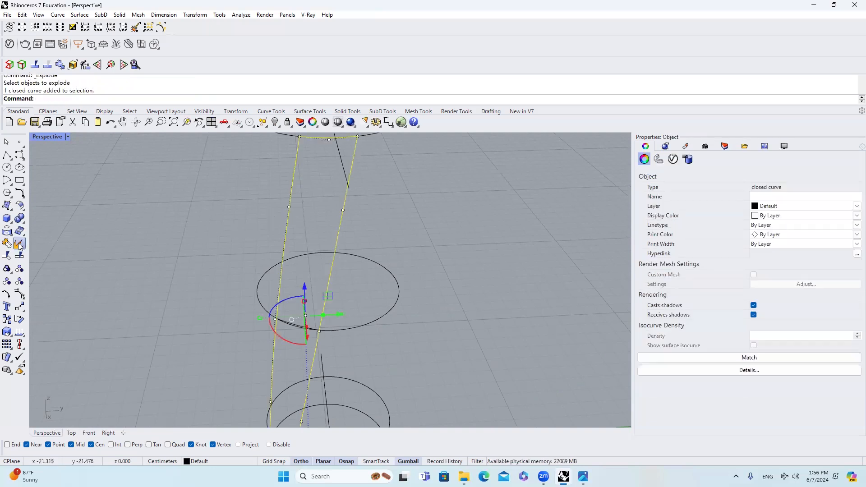
key(Return)
scroll(325, 217, down, 3)
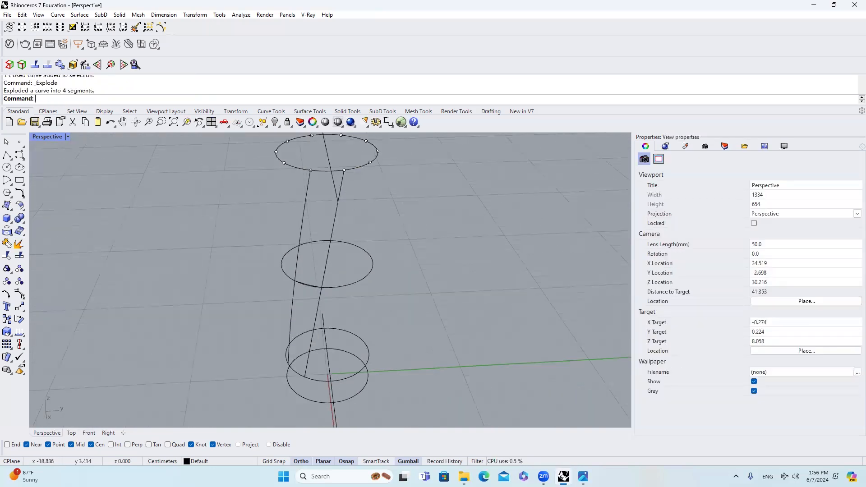
Step: Sweep a surface along the strip's two long edges through its top, adjusted middle and bottom arcs, without changing the cross sections
key(Return)
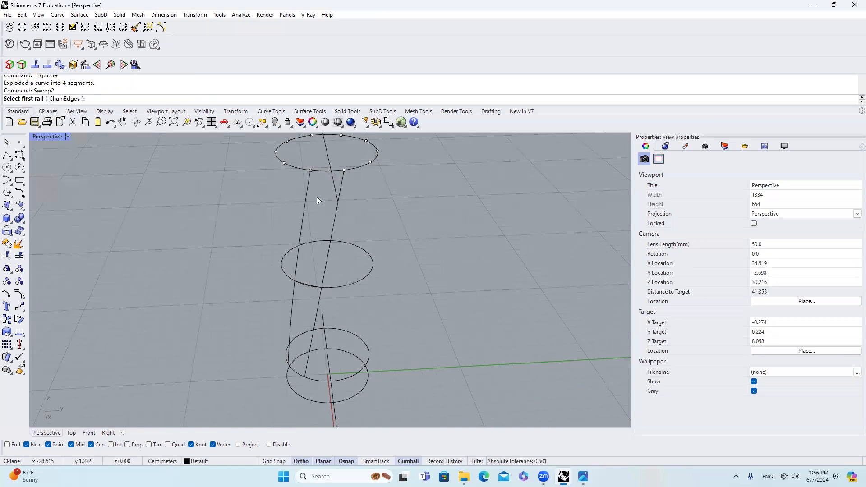
click(310, 180)
scroll(338, 174, up, 4)
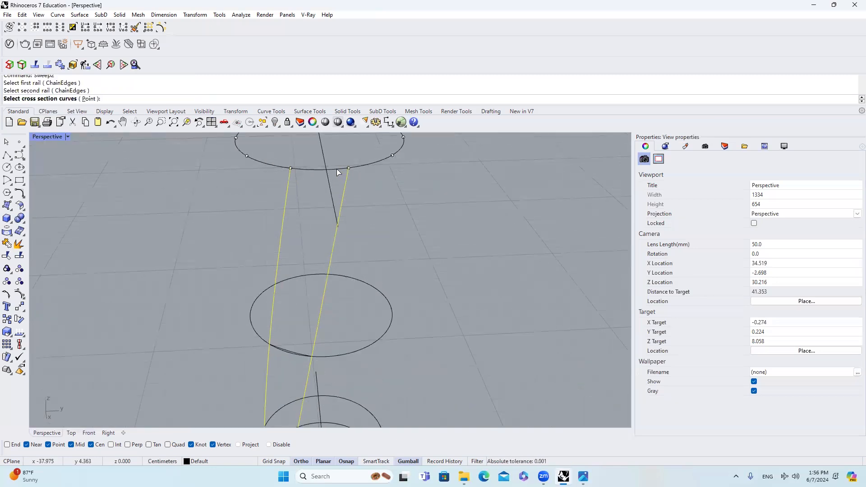
click(340, 169)
click(367, 202)
scroll(350, 160, down, 4)
scroll(339, 264, up, 5)
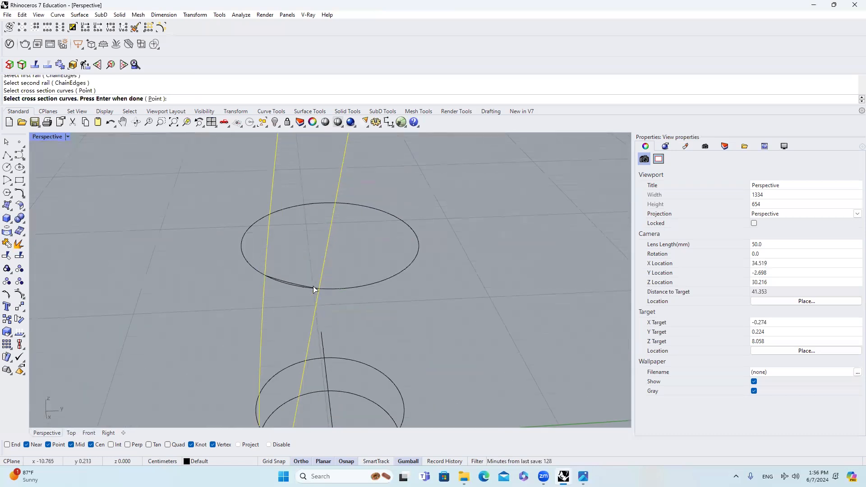
click(302, 264)
scroll(332, 190, down, 4)
scroll(298, 341, up, 5)
click(305, 343)
click(330, 362)
scroll(316, 349, down, 6)
key(Return)
click(478, 333)
scroll(289, 316, down, 6)
key(Return)
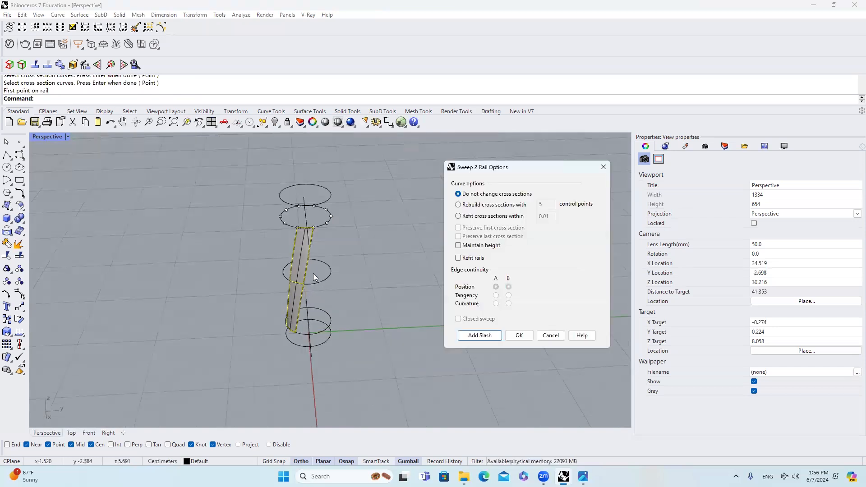
key(Return)
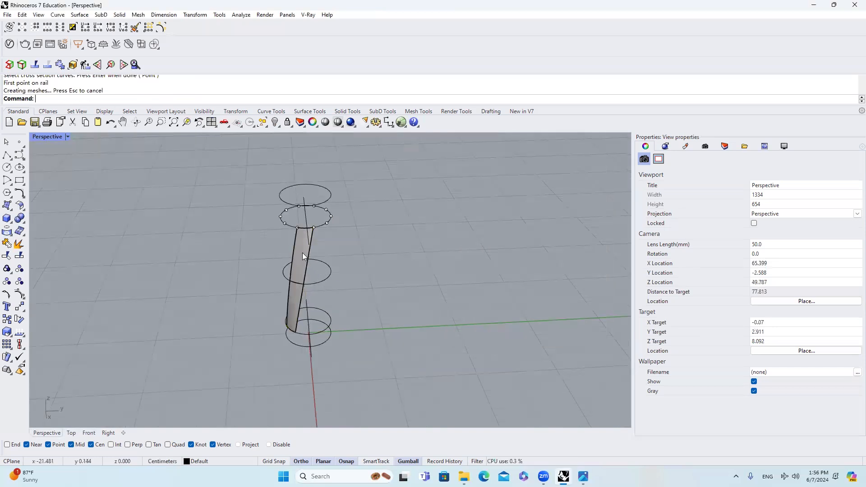
Step: Rotate-copy the strip twice about the upper circle's center onto neighboring division points, with the Near, Knot and Cen snaps turned off
scroll(304, 246, up, 1)
scroll(310, 234, up, 3)
scroll(311, 233, down, 2)
scroll(325, 223, up, 2)
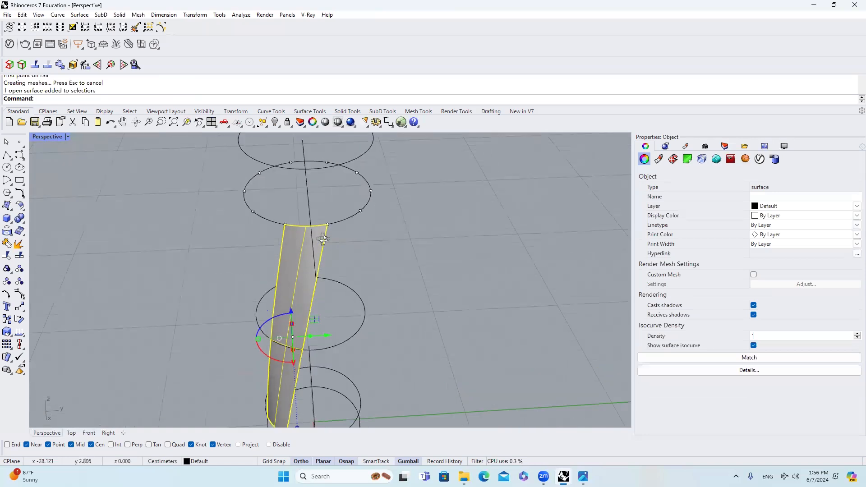
scroll(327, 222, up, 1)
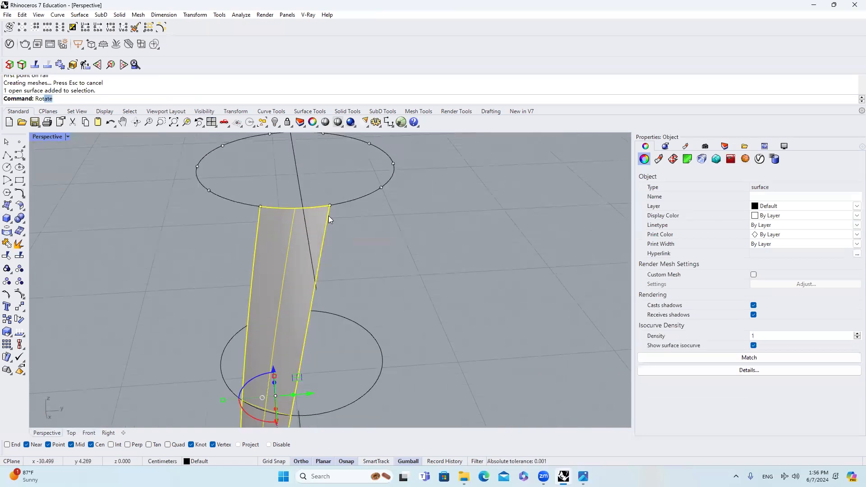
key(Return)
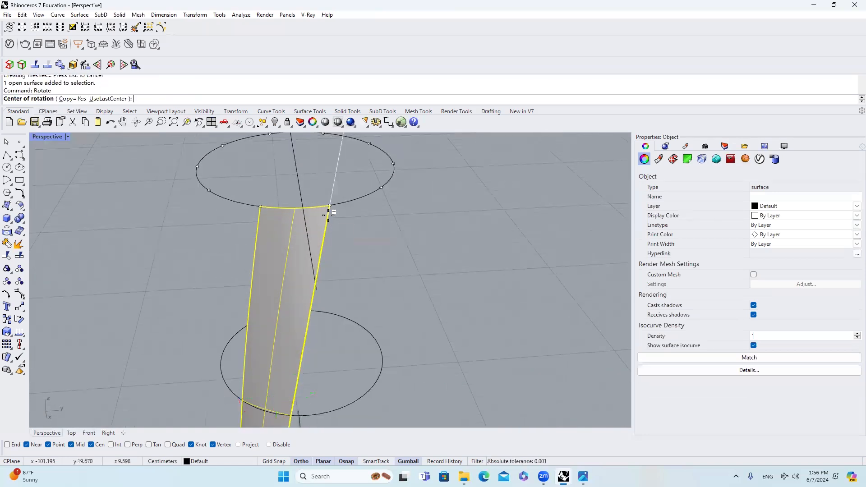
click(369, 193)
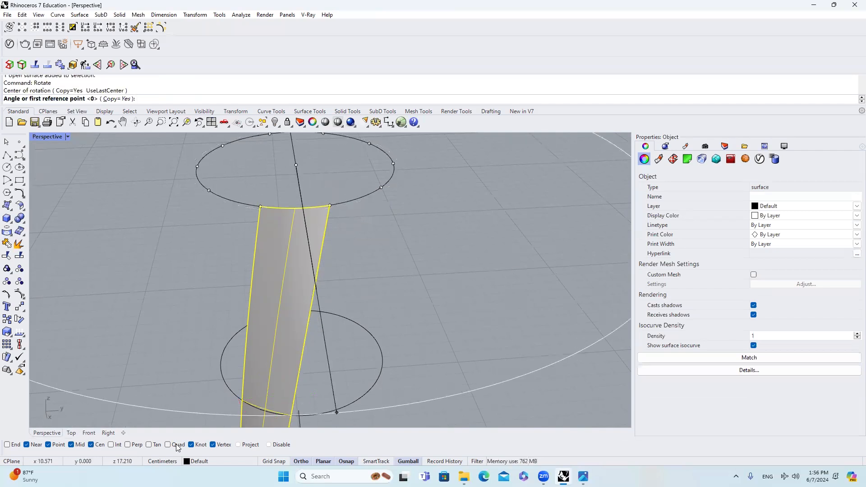
click(198, 446)
click(33, 446)
scroll(270, 367, down, 2)
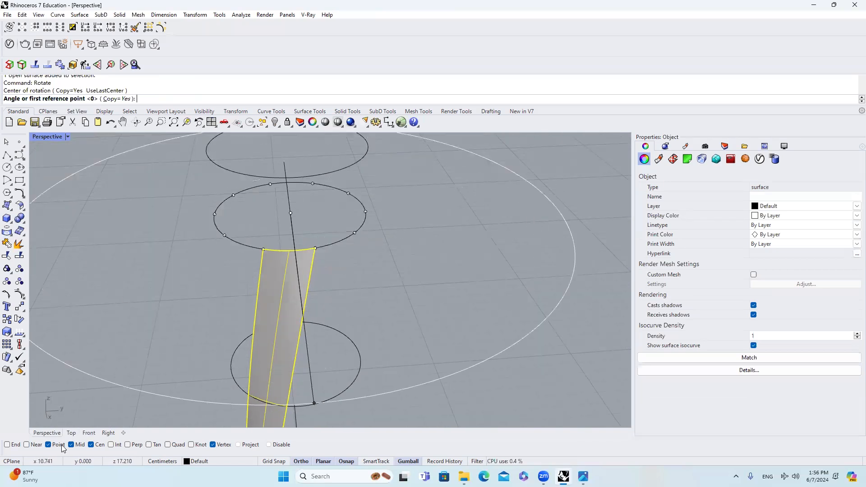
click(91, 445)
scroll(325, 293, up, 2)
click(315, 280)
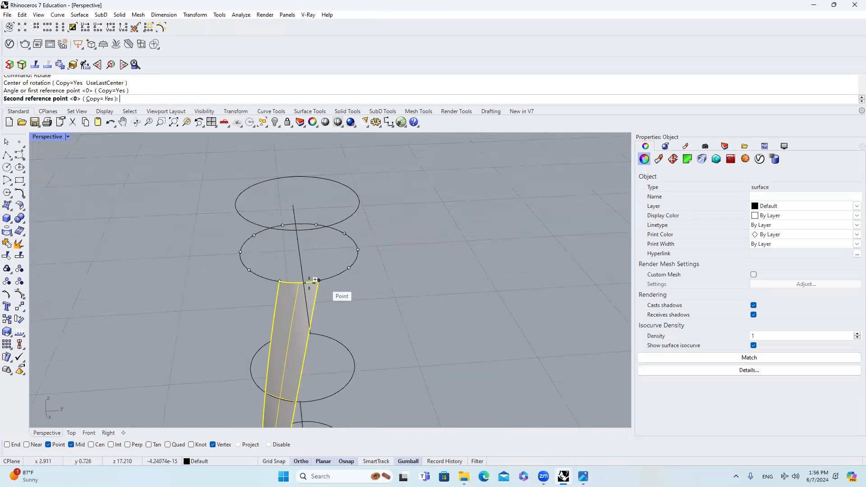
click(279, 281)
click(249, 270)
key(Return)
key(Escape)
Step: Duplicate the three adjacent strips along X, placing the copies beside the original body
right_drag(316, 295, 420, 256)
click(381, 260)
shift+click(401, 261)
shift+click(344, 260)
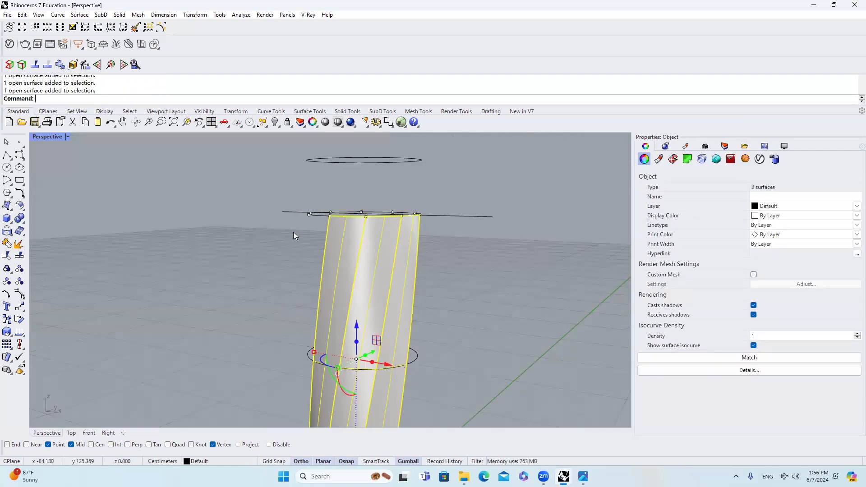
scroll(293, 232, down, 7)
right_drag(351, 267, 266, 231)
scroll(321, 267, up, 4)
scroll(280, 244, down, 4)
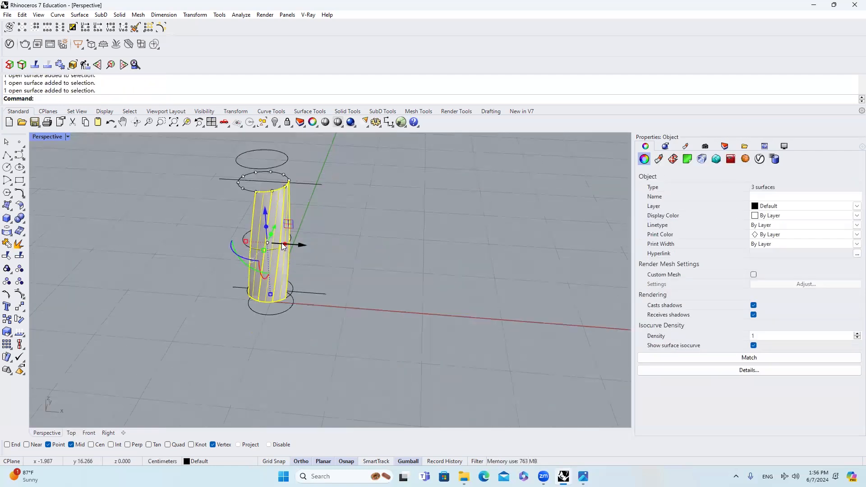
drag(296, 246, 433, 254)
key(alt)
scroll(397, 215, up, 4)
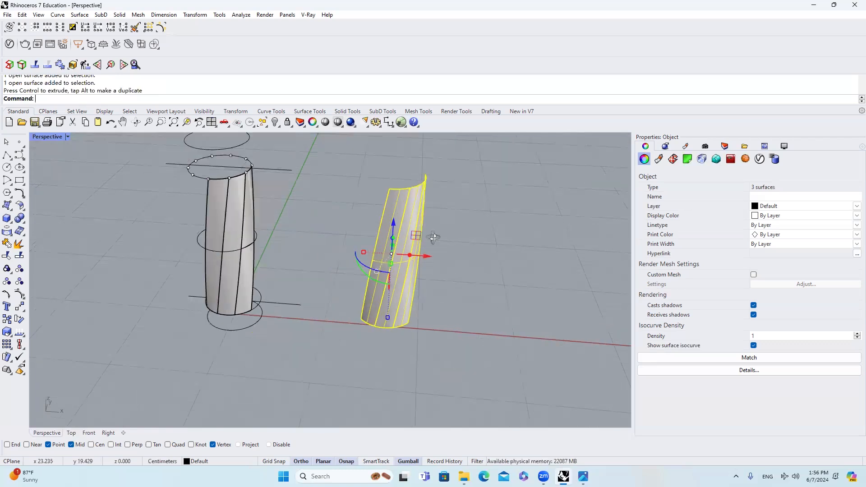
scroll(397, 215, up, 2)
key(Escape)
Step: Join the three duplicated strips into one polysurface
right_drag(412, 253, 393, 231)
click(392, 231)
shift+click(362, 226)
shift+click(323, 223)
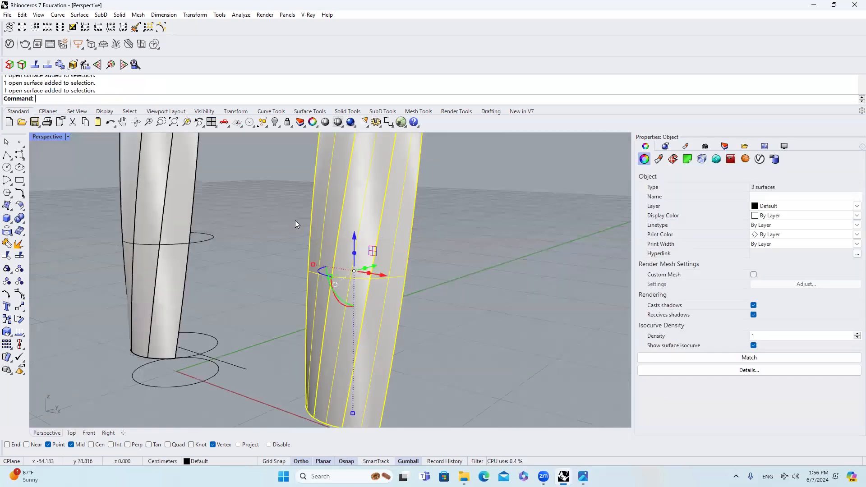
click(6, 243)
key(Escape)
Step: Run a Zebra analysis on the joined copy and examine stripe continuity across the strip seams
click(344, 256)
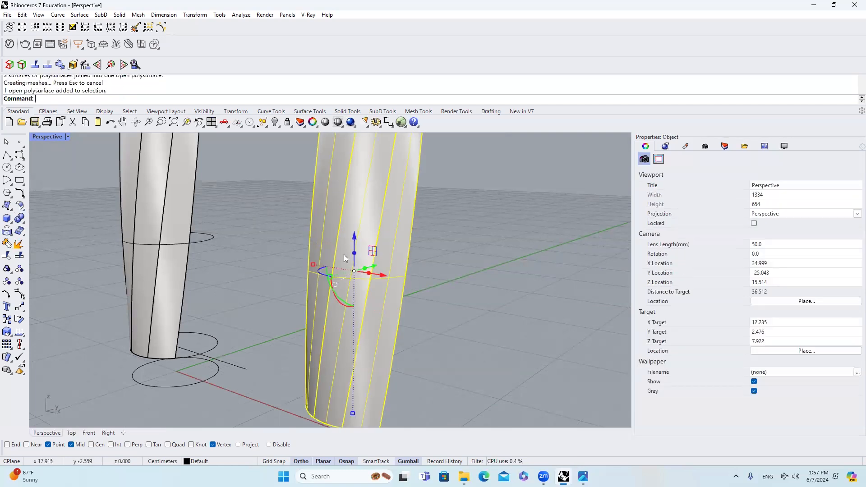
scroll(381, 242, down, 2)
scroll(380, 242, up, 3)
mouse_move(373, 275)
right_down()
mouse_move(380, 259)
mouse_move(382, 265)
right_up()
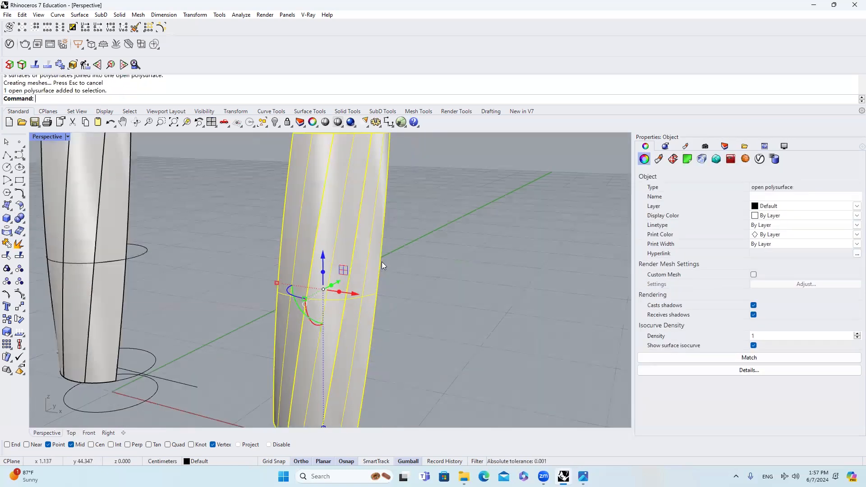
key(Return)
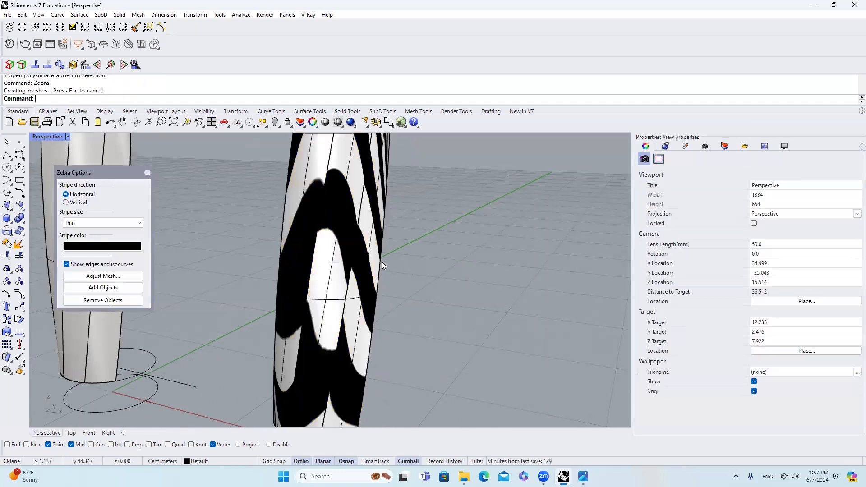
scroll(381, 261, up, 5)
scroll(365, 227, up, 3)
scroll(366, 228, down, 3)
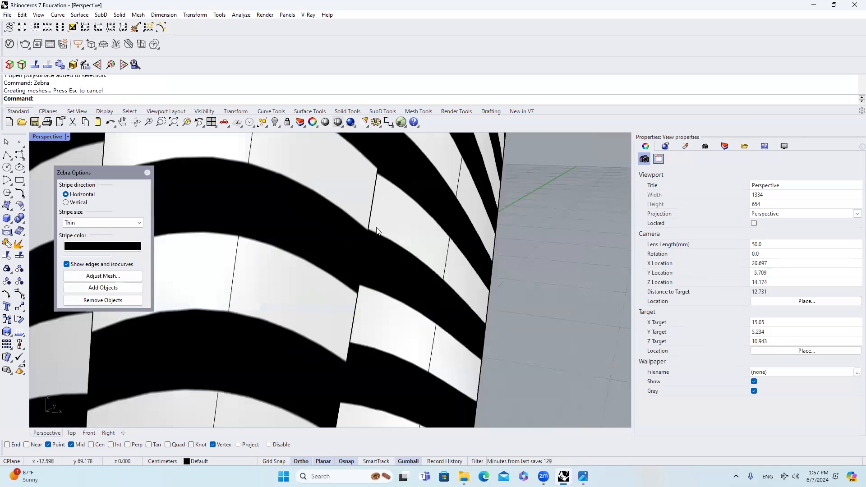
scroll(379, 216, up, 5)
scroll(387, 210, down, 3)
scroll(328, 217, down, 2)
scroll(328, 219, up, 3)
scroll(334, 226, down, 5)
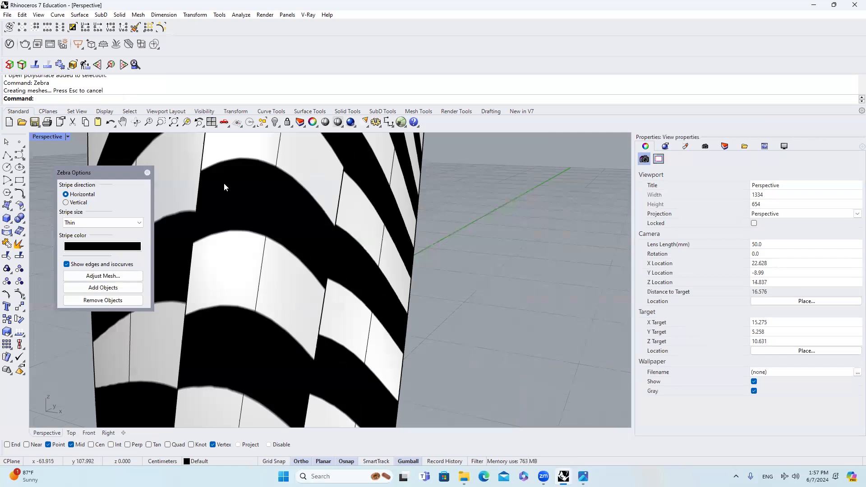
click(148, 172)
scroll(380, 239, down, 6)
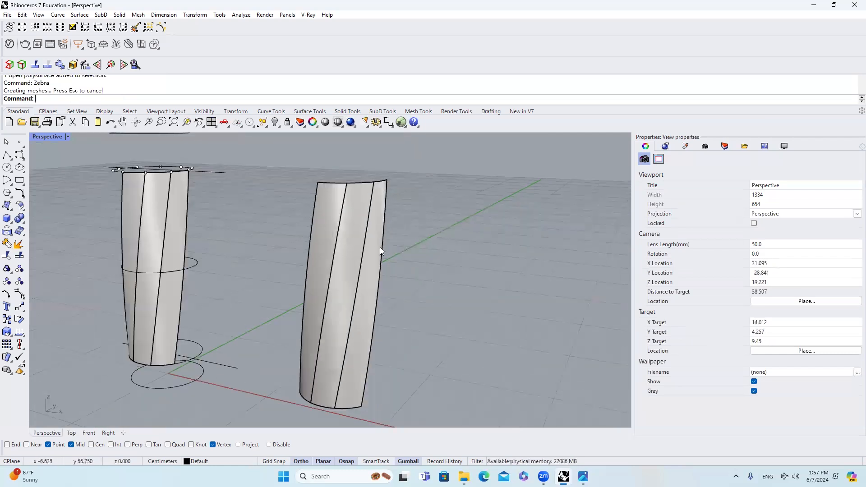
Step: Explode the joined copy back into separate surfaces
scroll(338, 250, up, 3)
click(336, 250)
scroll(337, 249, down, 3)
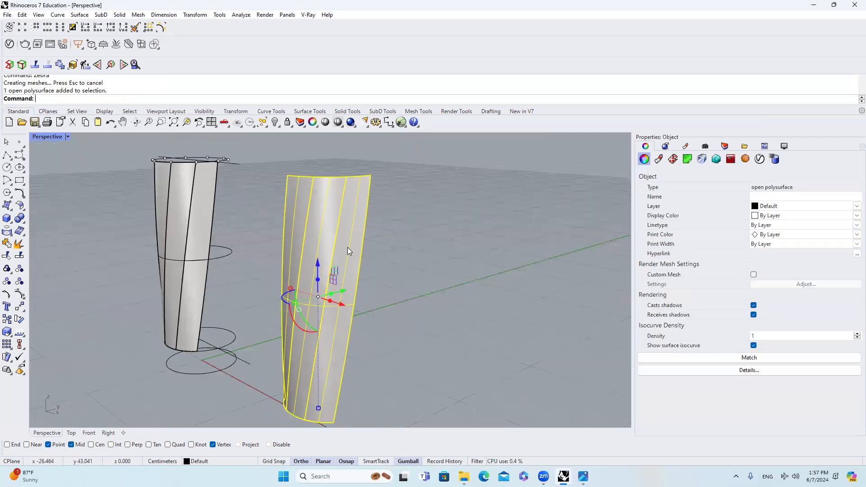
right_drag(348, 247, 73, 268)
click(20, 244)
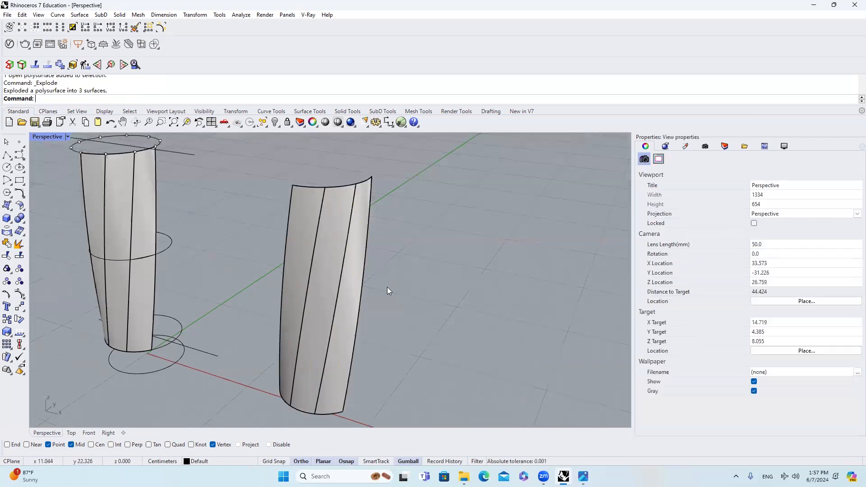
drag(306, 262, 312, 264)
key(Escape)
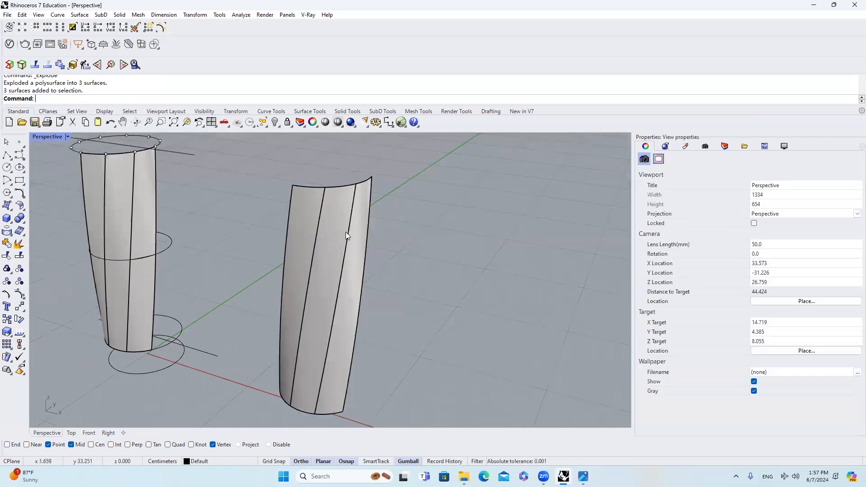
Step: Delete the three duplicated strips beside the original body
drag(378, 275, 282, 246)
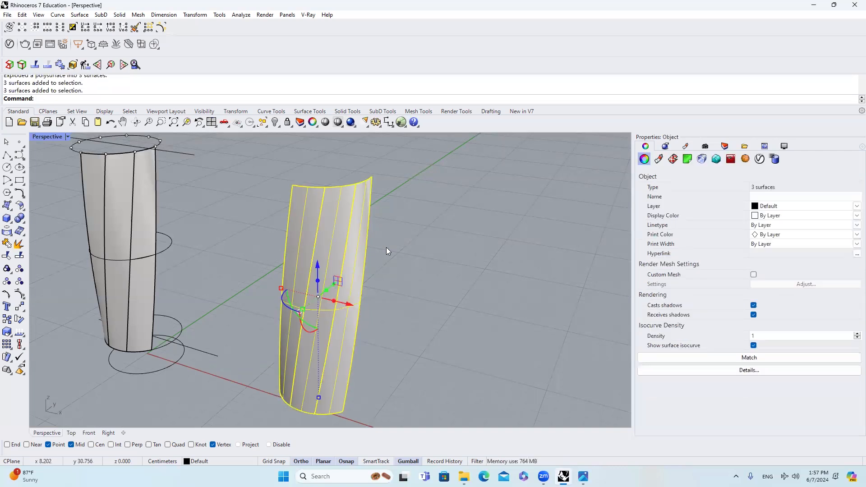
key(Escape)
drag(403, 282, 269, 201)
scroll(480, 206, down, 3)
text(E)
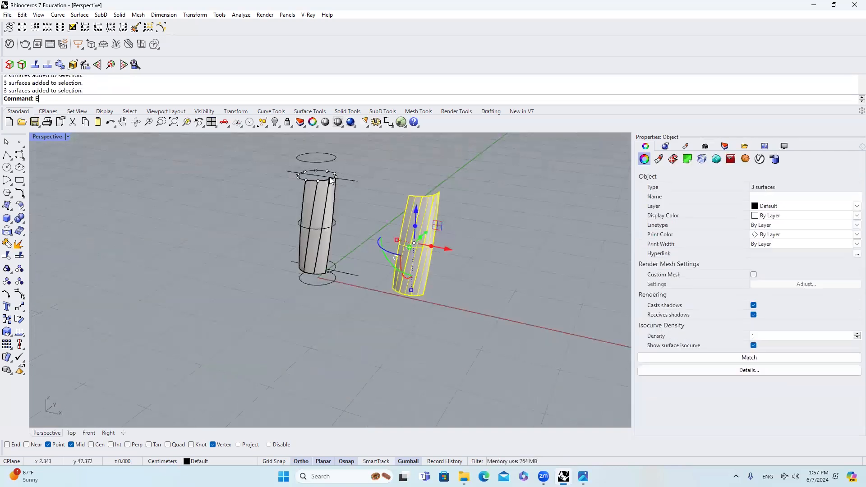
key(Return)
Step: Start MergeSrf for the original strips and switch the Perspective viewport to Rendered display
scroll(318, 203, up, 5)
click(318, 203)
scroll(353, 185, up, 3)
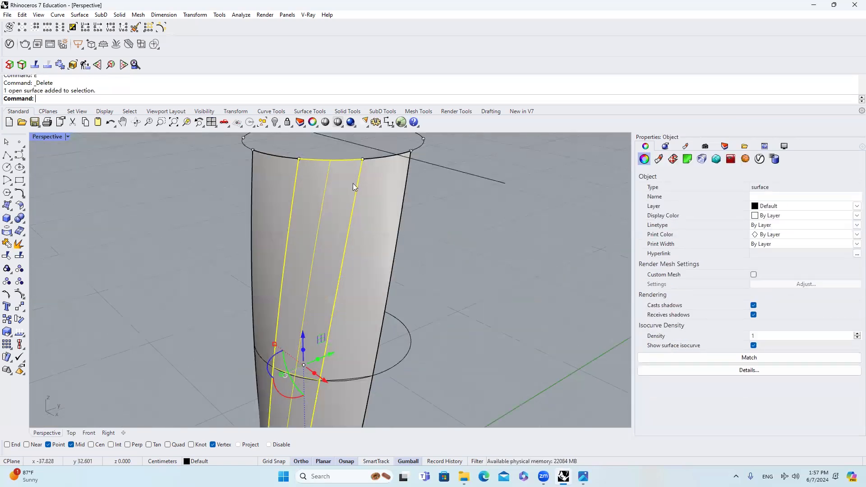
scroll(345, 177, up, 2)
scroll(338, 173, down, 3)
key(Escape)
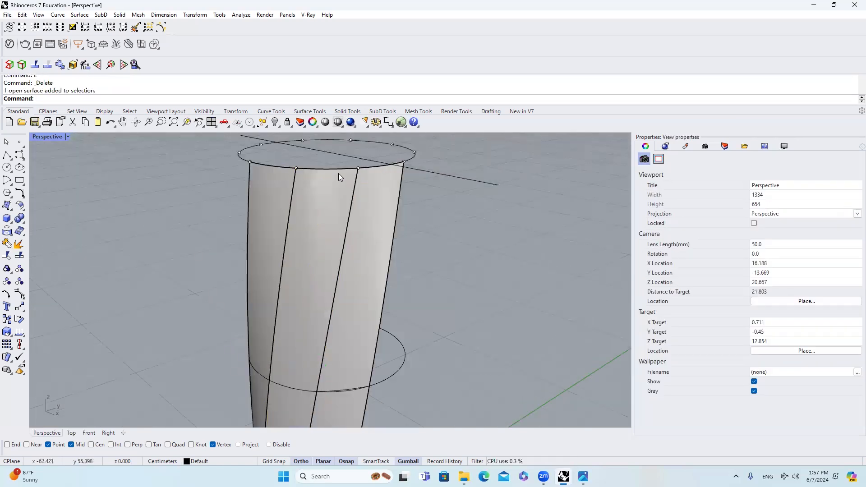
text(MergeSrf)
key(Return)
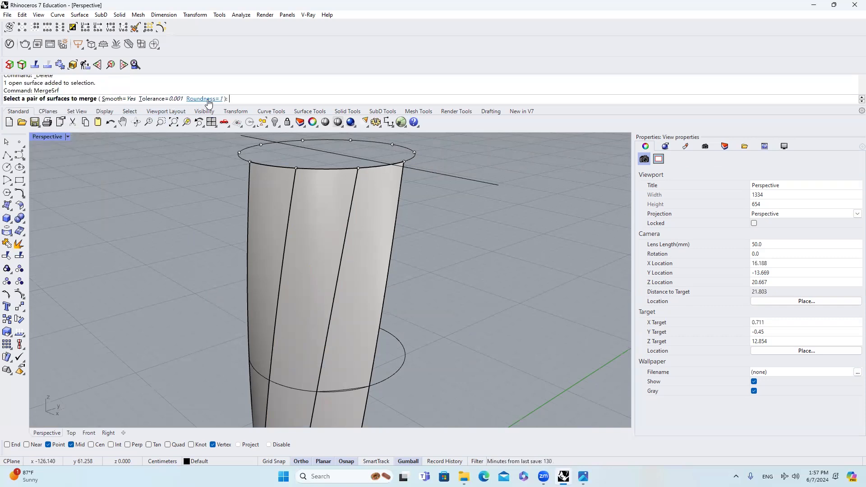
right_drag(345, 201, 59, 139)
click(67, 137)
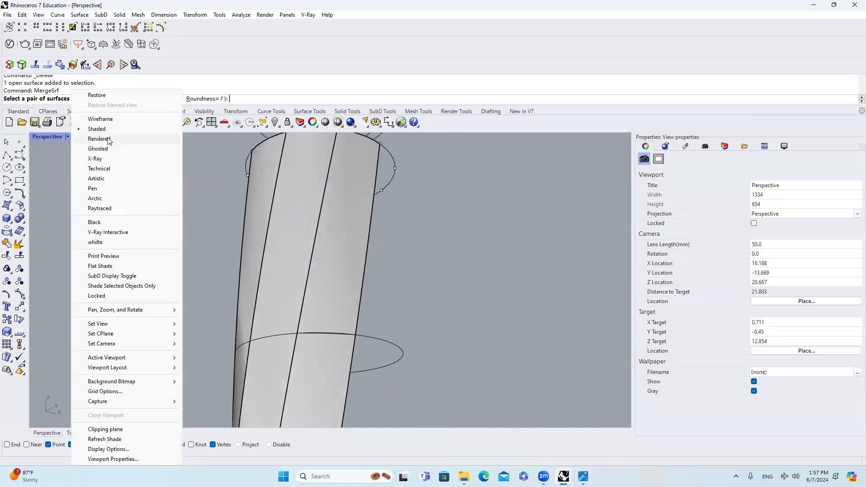
click(109, 140)
right_drag(390, 199, 316, 227)
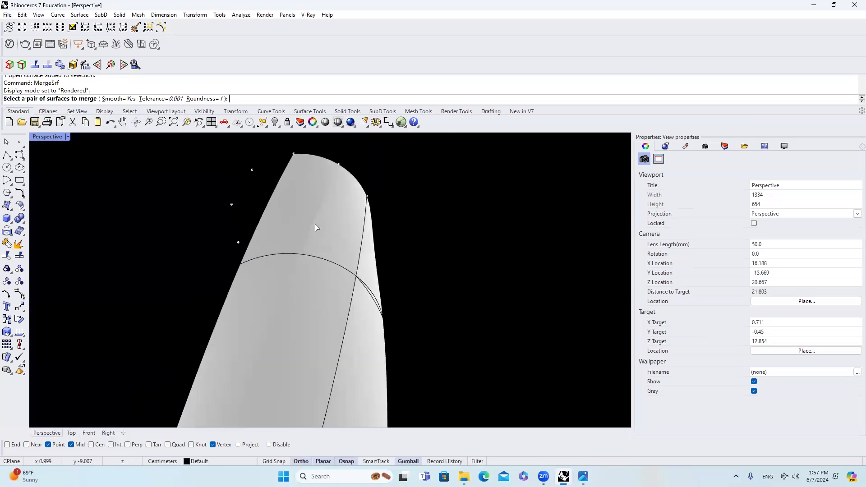
right_drag(331, 193, 304, 236)
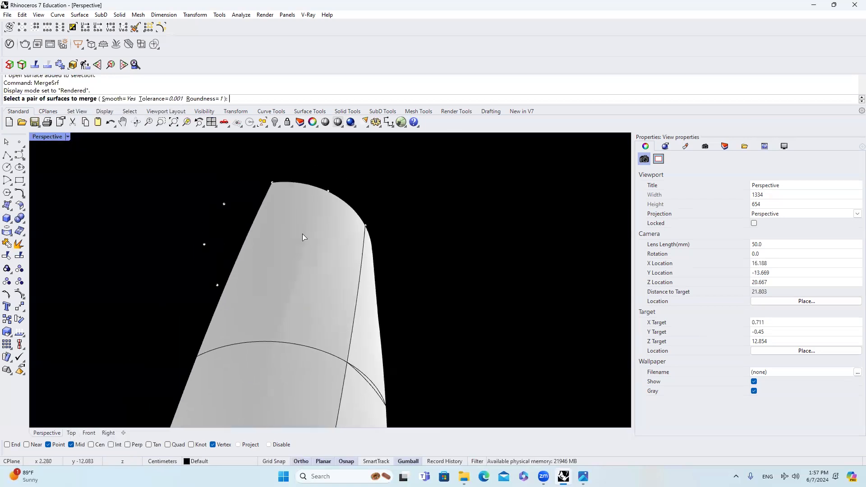
Step: Merge two adjacent strips of the body with Smooth=Yes, Tolerance=0.001 and Roundness=1
click(322, 204)
click(332, 211)
right_drag(333, 207, 293, 298)
Step: Show the merged surface's control points, examine their layout along the upper part, and hide them again
click(300, 276)
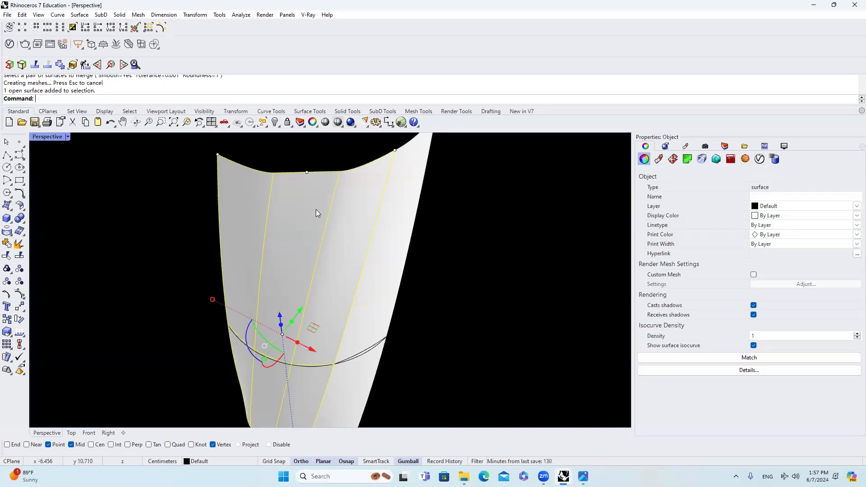
scroll(319, 191, down, 6)
scroll(327, 191, up, 6)
right_drag(325, 189, 322, 181)
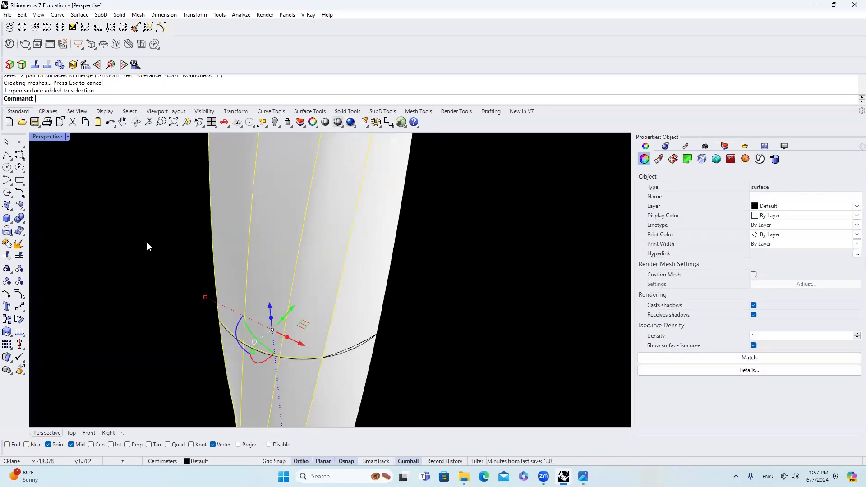
click(19, 295)
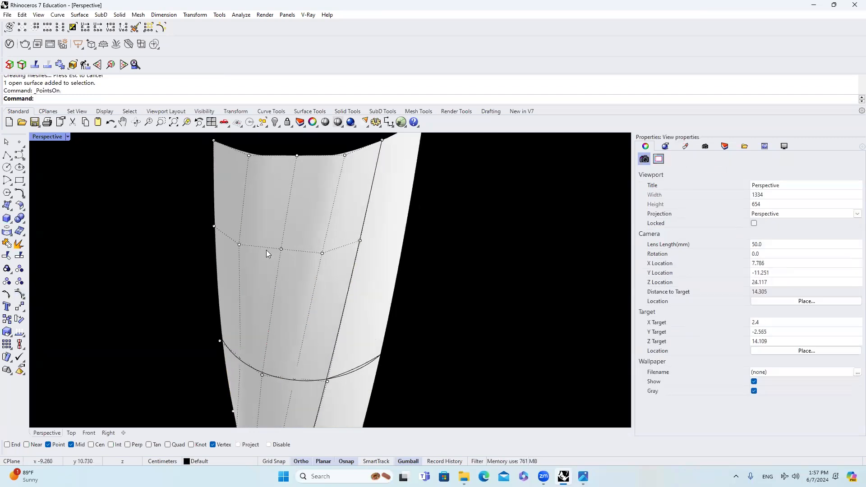
key(Escape)
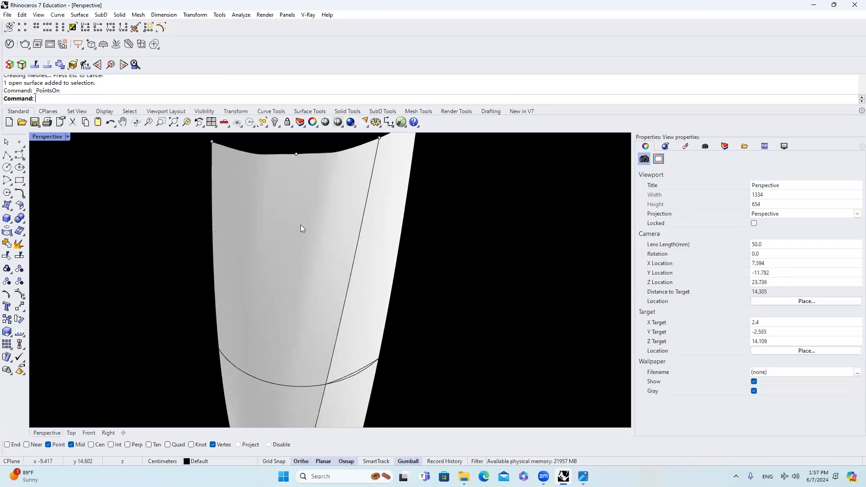
Step: Run a Zebra analysis on the merged surface, examine how the stripes flow across the former seam, and close the analysis
click(300, 225)
right_drag(309, 227, 310, 213)
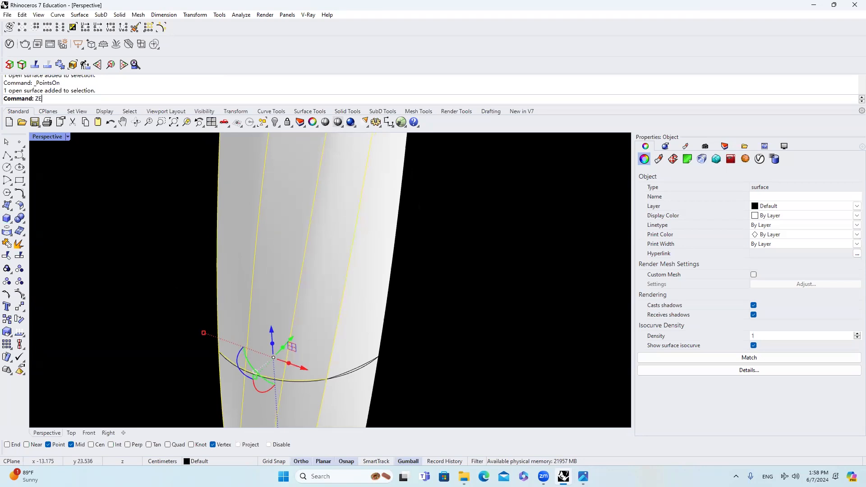
text(BRA)
key(Return)
right_drag(309, 228, 305, 245)
scroll(333, 201, up, 7)
scroll(354, 214, down, 9)
right_drag(354, 214, 356, 177)
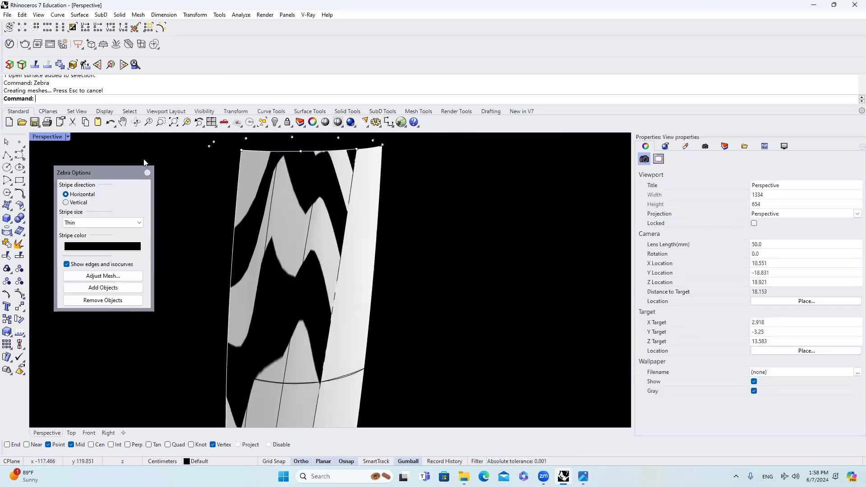
click(147, 172)
Step: Undo the merge of the two adjacent strips
key(ctrl+z)
scroll(309, 214, down, 3)
key(Escape)
Step: Merge the two adjacent strips of the body with Smooth=Yes, Tolerance=0.001 and Roundness=0.005
right_drag(316, 222, 306, 242)
scroll(306, 201, up, 4)
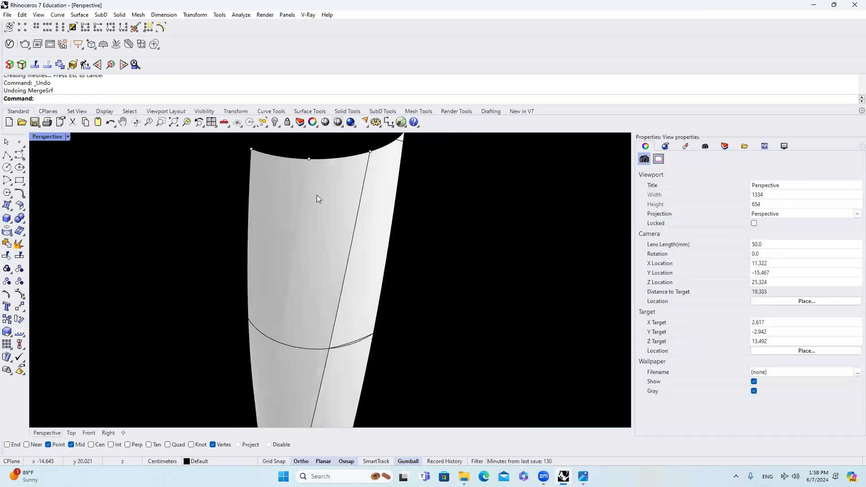
text(MErgeSrf)
key(Return)
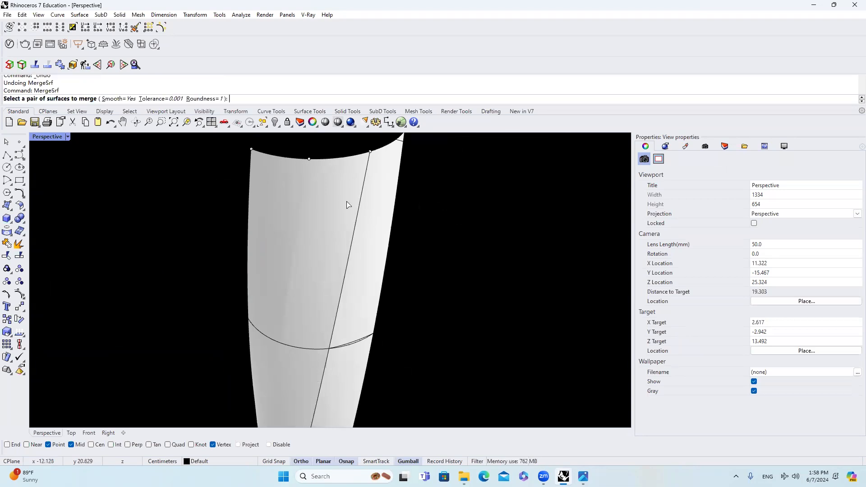
click(203, 98)
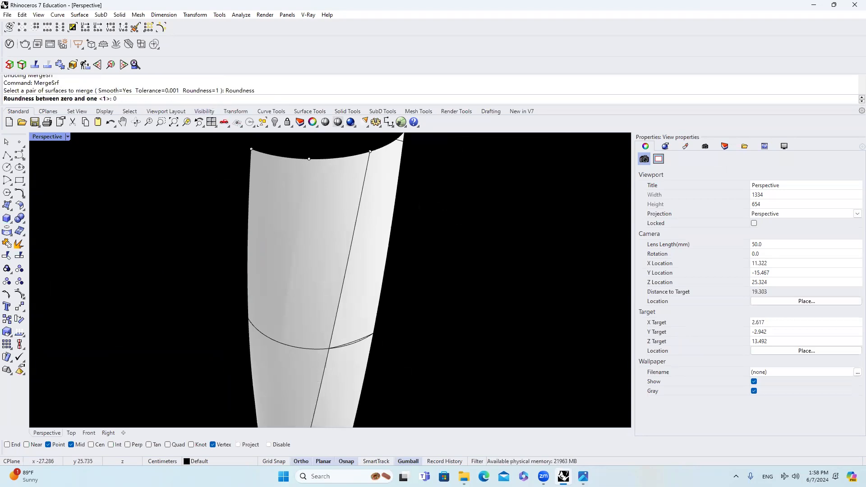
text(0.005)
key(Return)
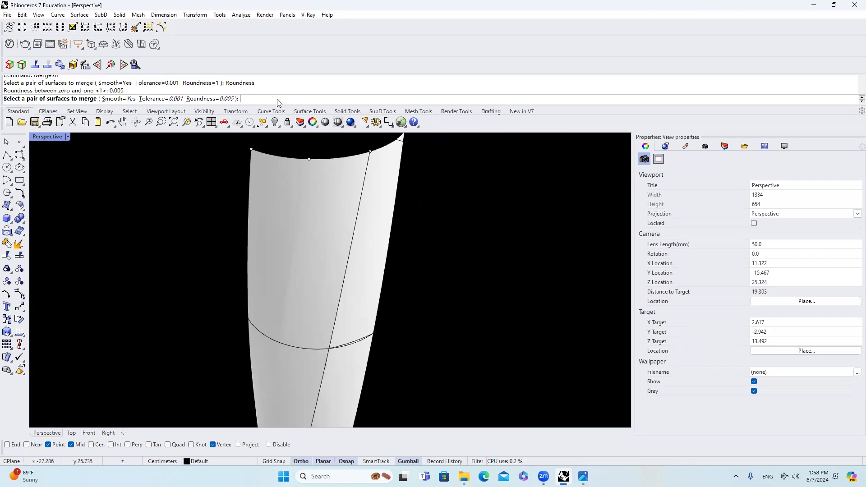
click(287, 177)
click(319, 177)
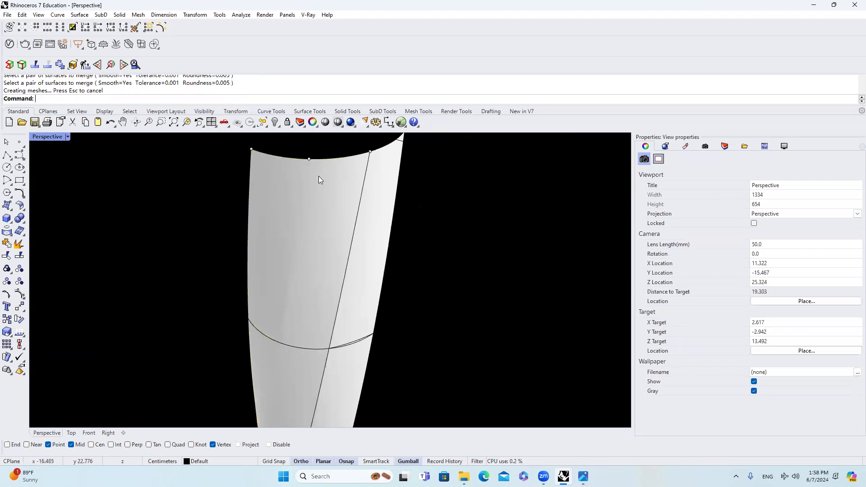
Step: Examine the isocurves and the former seam of the merged surface up close, from the rim downward
click(320, 201)
scroll(318, 203, up, 5)
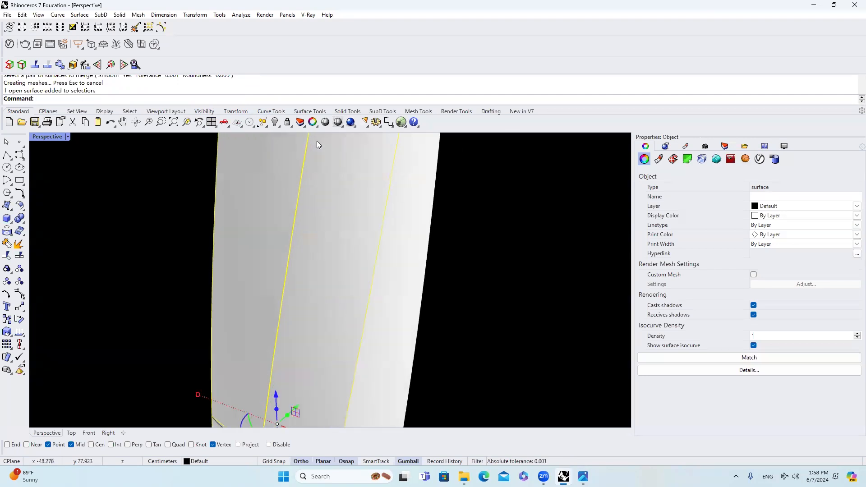
scroll(316, 194, down, 10)
key(Escape)
scroll(317, 190, up, 4)
right_drag(317, 217, 326, 195)
scroll(327, 252, down, 4)
right_drag(328, 259, 354, 184)
scroll(298, 253, up, 10)
right_drag(298, 256, 315, 333)
scroll(328, 274, up, 4)
scroll(339, 251, down, 8)
scroll(332, 302, down, 4)
right_drag(332, 302, 361, 233)
Step: Run a Zebra analysis on the merged surface, examine the stripes up close along the former seam, and close the analysis
click(361, 233)
text(Zebra)
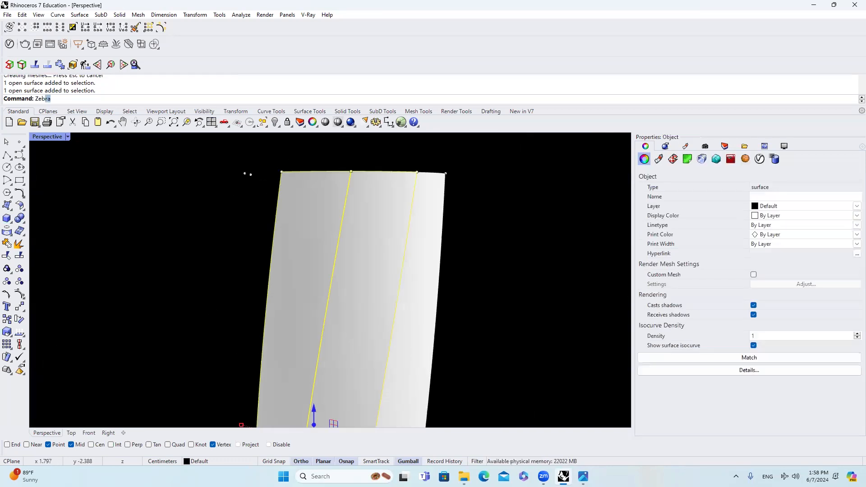
key(Return)
key(Escape)
scroll(342, 235, up, 8)
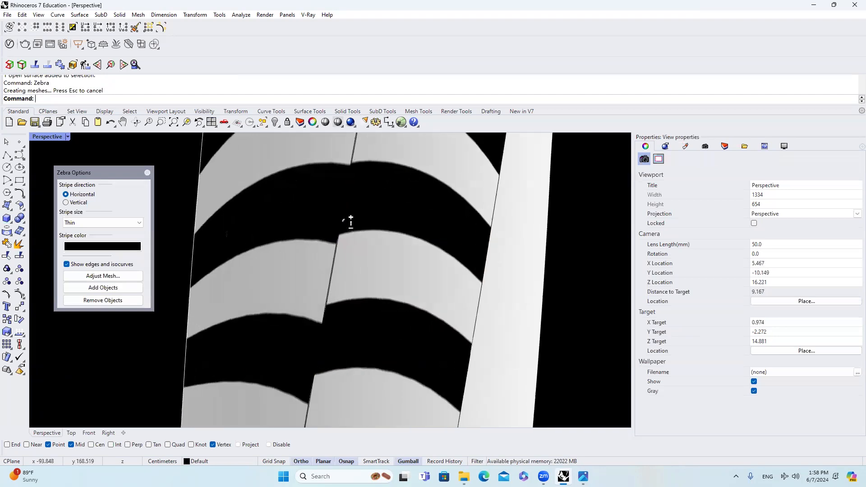
scroll(348, 236, up, 10)
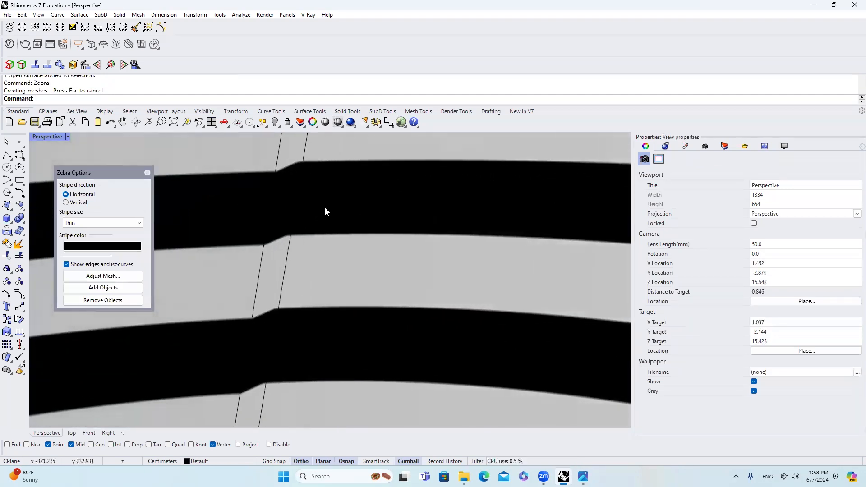
scroll(289, 208, down, 5)
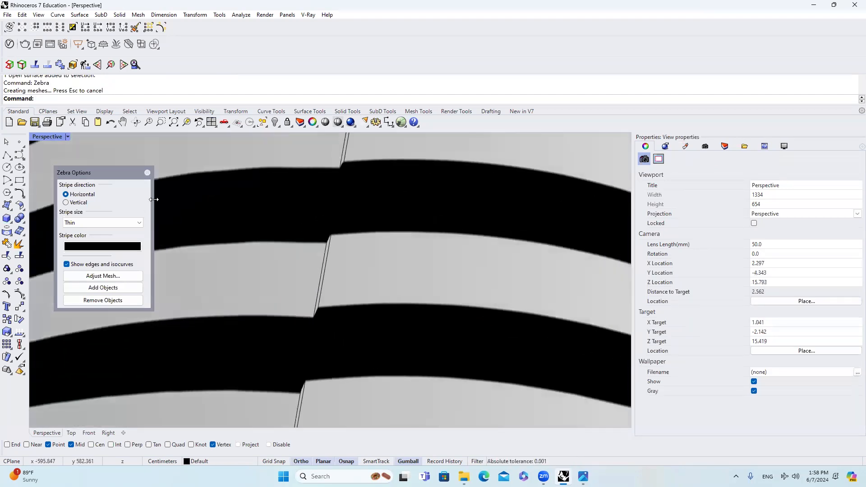
click(147, 173)
scroll(298, 207, down, 8)
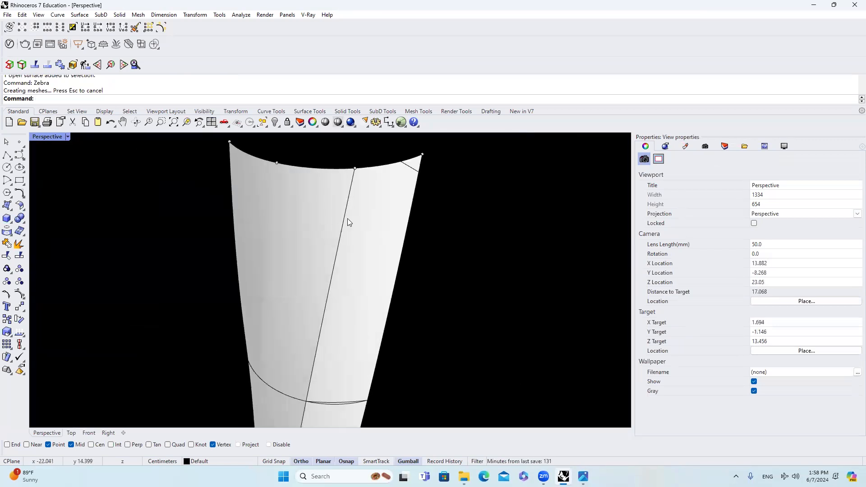
Step: Merge the third strip with the already merged surface, using Smooth=Yes, Tolerance=0.001 and Roundness=0.005
right_click(322, 221)
right_click(322, 221)
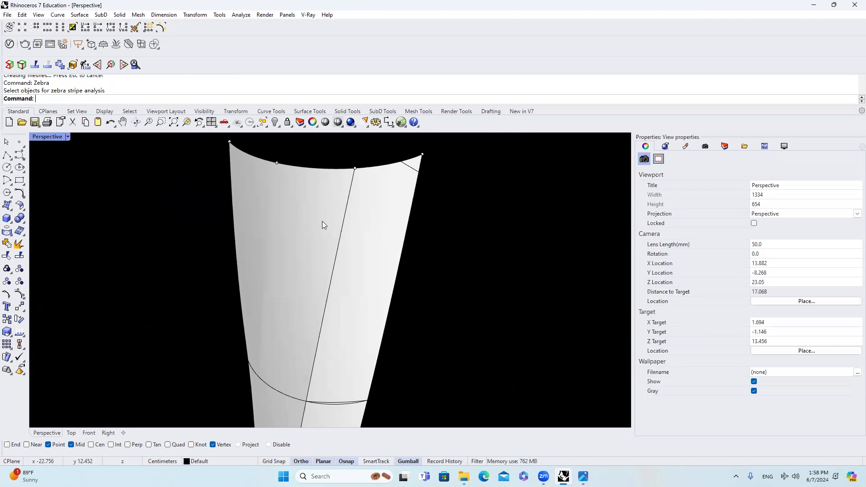
text(Mer)
key(Return)
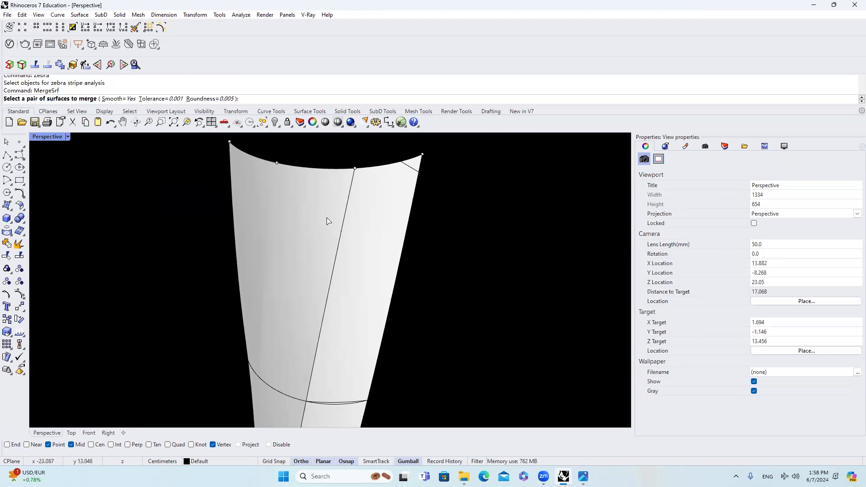
click(328, 221)
click(367, 216)
scroll(340, 228, down, 3)
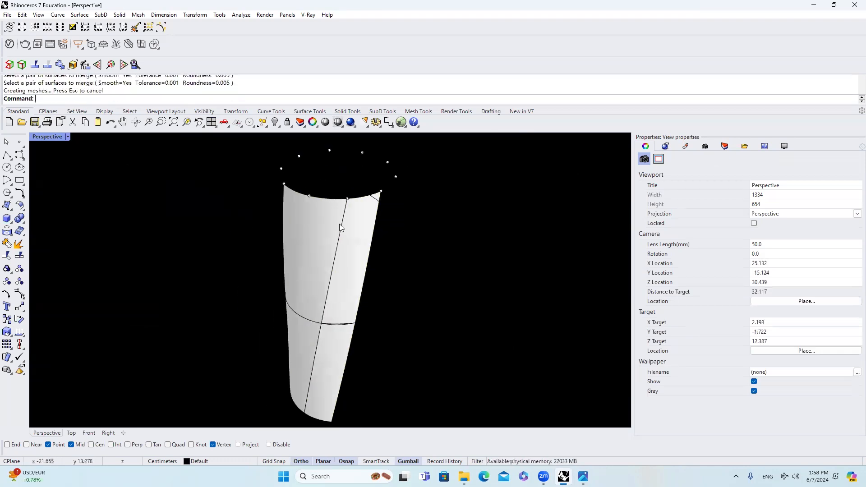
Step: Set the Perspective viewport to Shaded display and examine the three-strip merged surface around its former seams near the rim
click(68, 136)
click(115, 129)
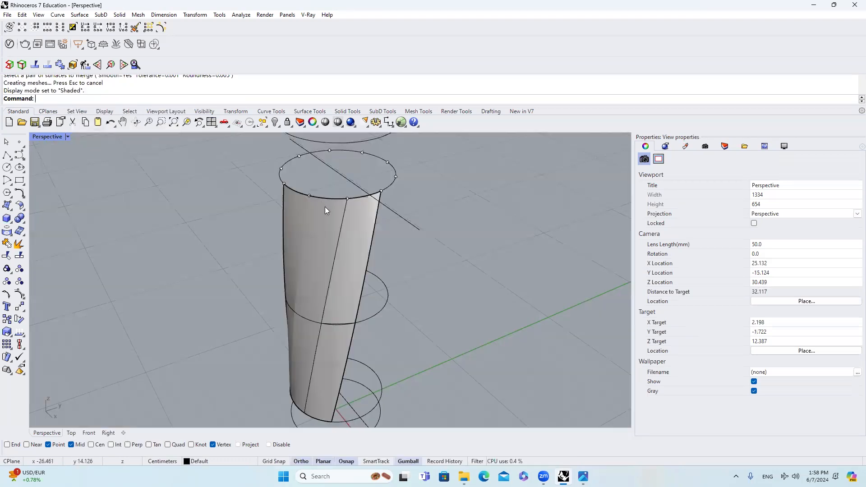
click(344, 215)
right_drag(344, 213, 362, 182)
scroll(362, 182, up, 10)
key(Escape)
click(321, 196)
scroll(245, 205, down, 6)
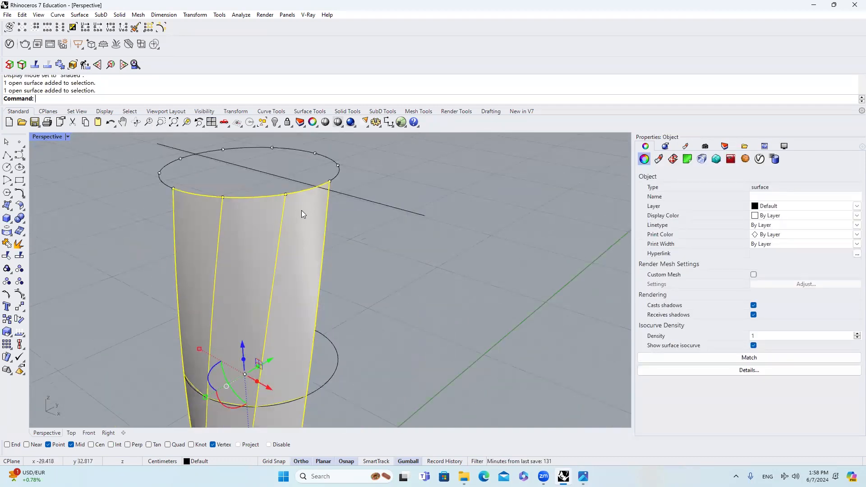
mouse_move(305, 206)
right_down()
mouse_move(296, 224)
mouse_move(294, 207)
mouse_move(302, 207)
right_up()
key(Escape)
click(294, 217)
scroll(295, 214, up, 5)
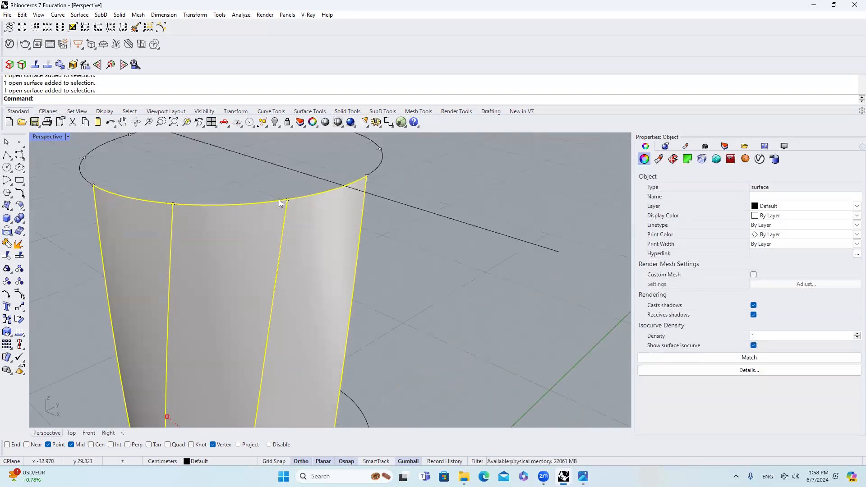
scroll(296, 214, down, 6)
key(Escape)
scroll(316, 211, up, 6)
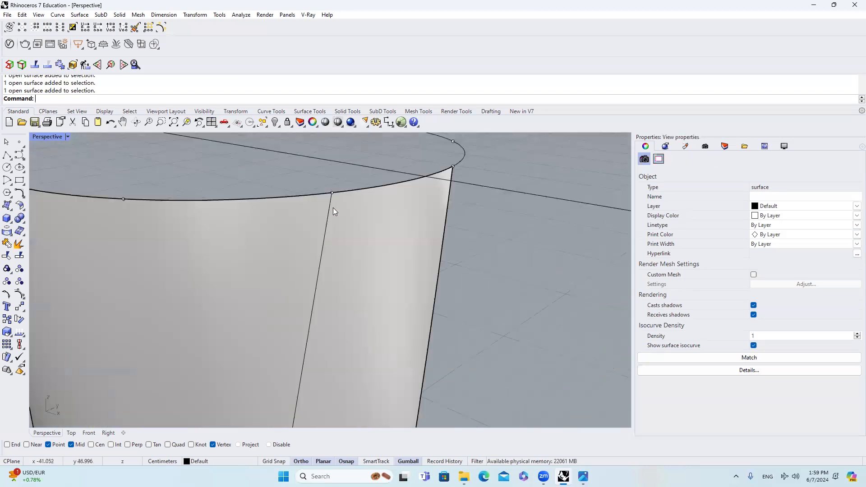
click(315, 210)
scroll(312, 211, down, 5)
scroll(292, 205, up, 3)
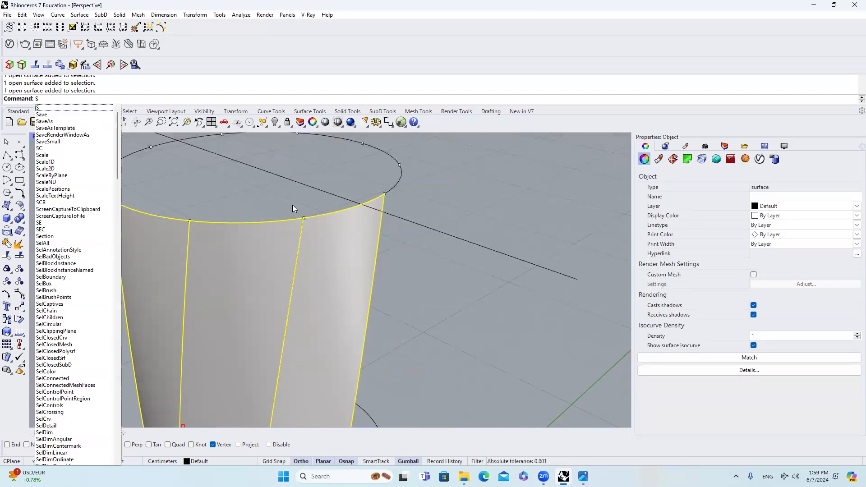
text(Split)
key(Return)
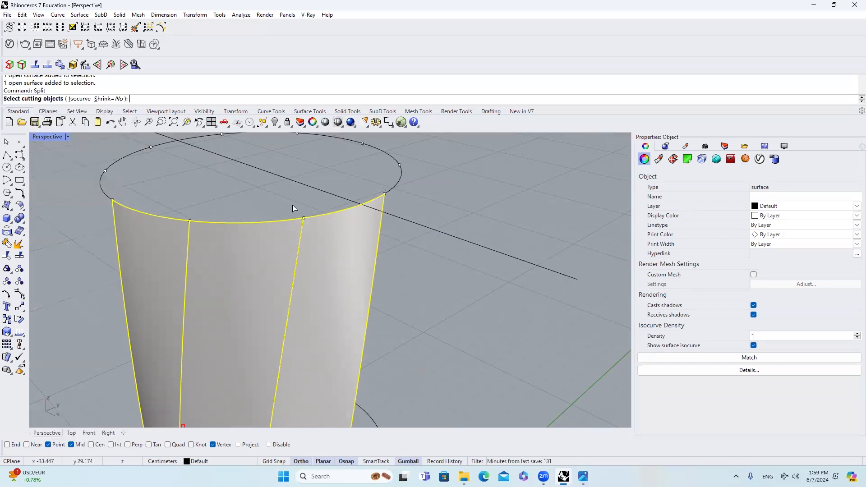
click(68, 99)
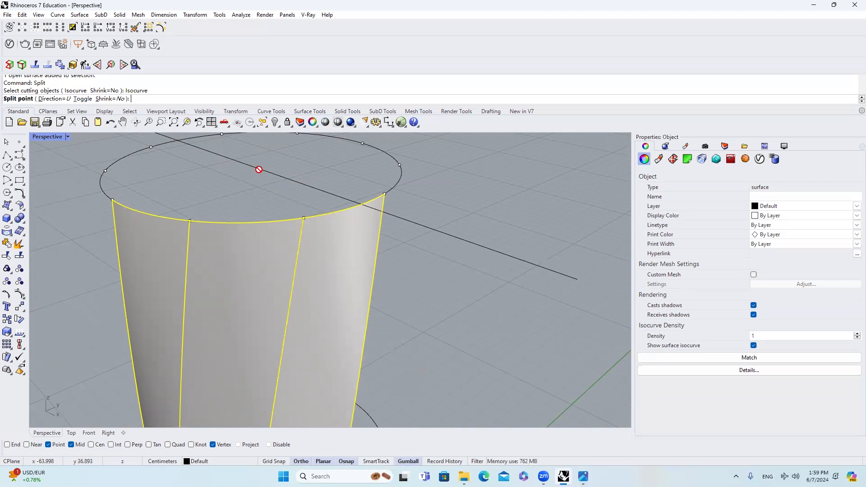
scroll(259, 169, down, 3)
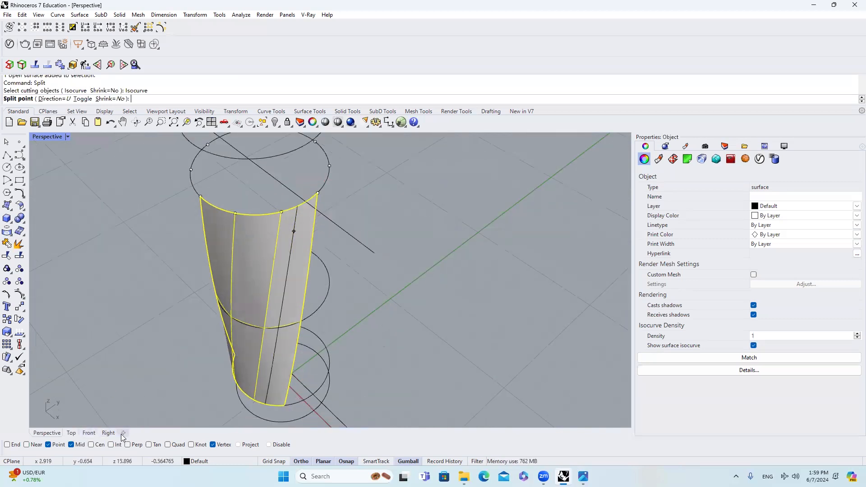
click(323, 184)
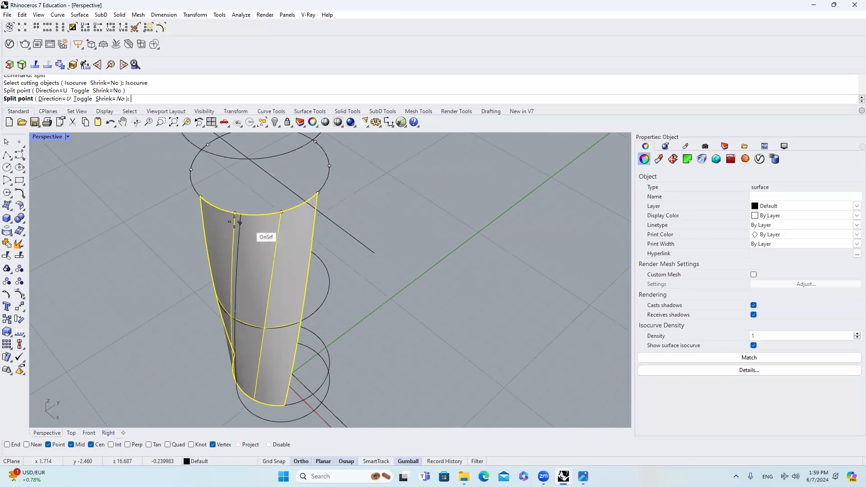
click(221, 208)
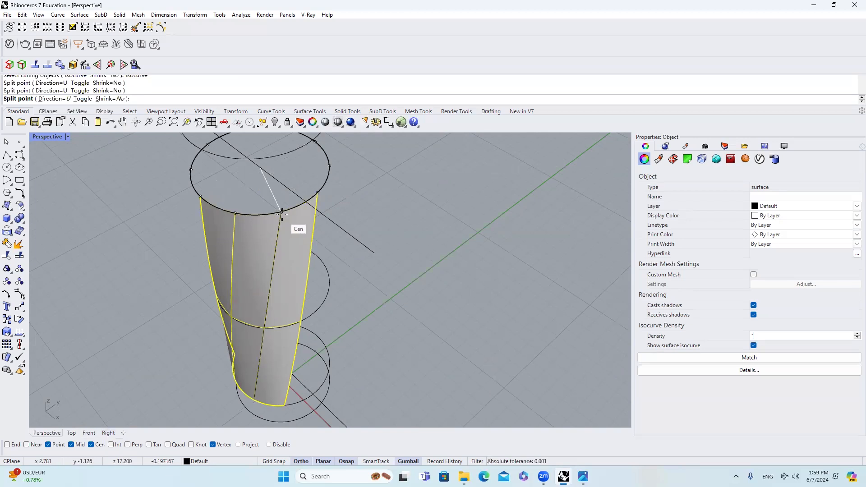
key(Escape)
key(Escape)
Step: Split the merged surface along its U isocurves at the two inner rim points, and delete the outer pieces, keeping the middle strip
right_click(290, 230)
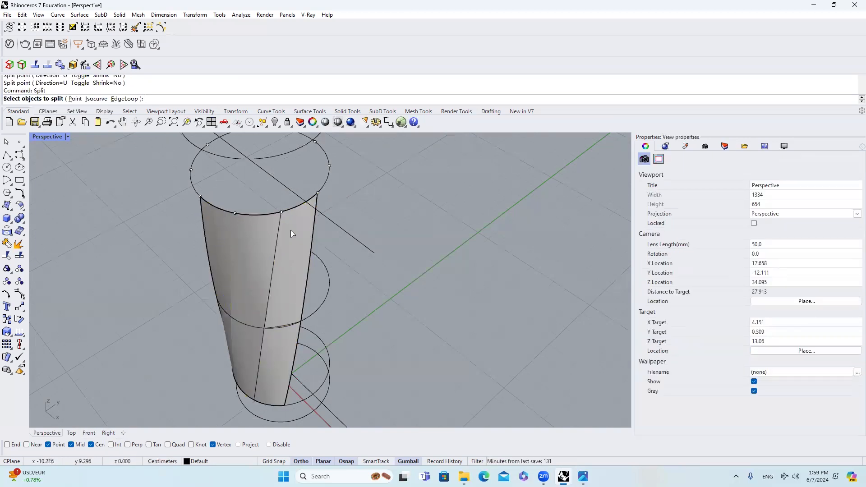
click(96, 99)
click(95, 445)
scroll(338, 244, up, 5)
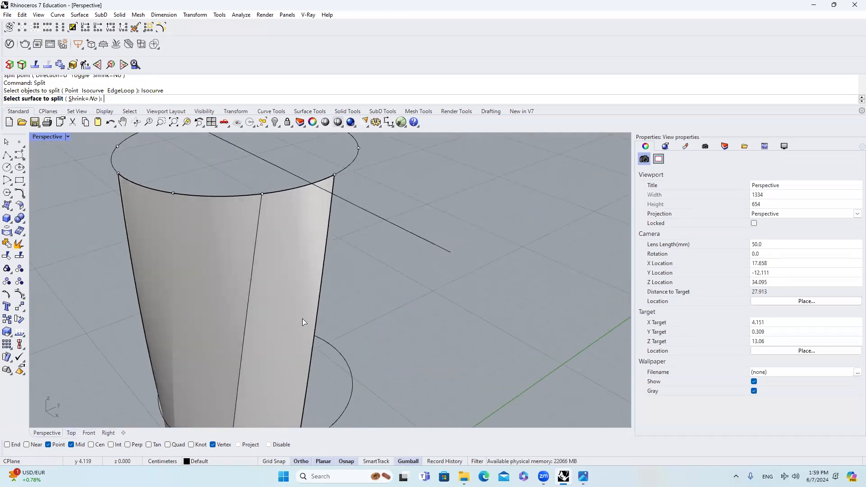
click(302, 228)
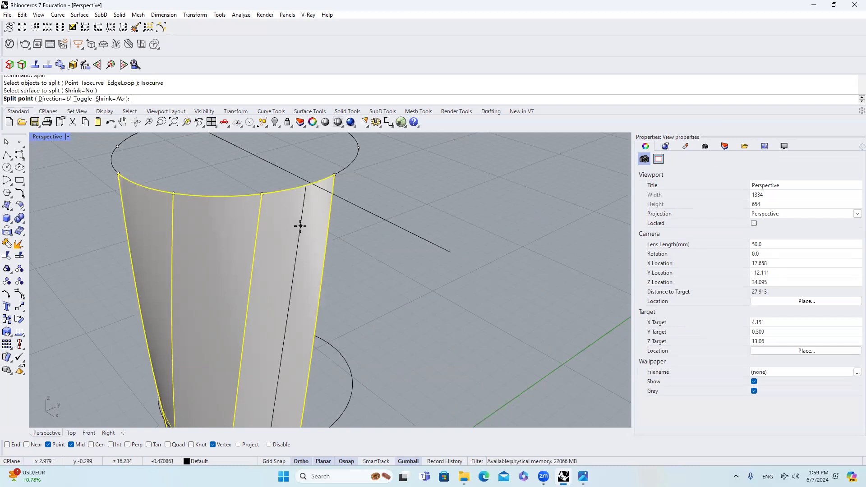
click(264, 193)
click(174, 193)
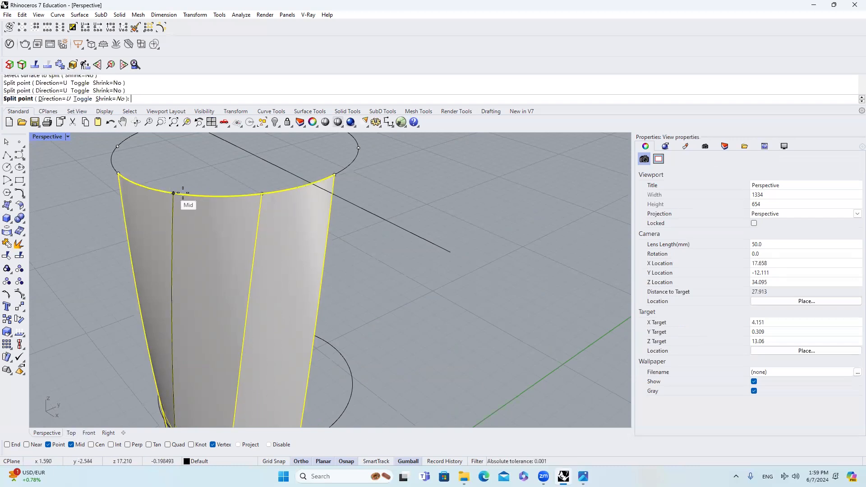
key(Return)
click(289, 224)
key(Delete)
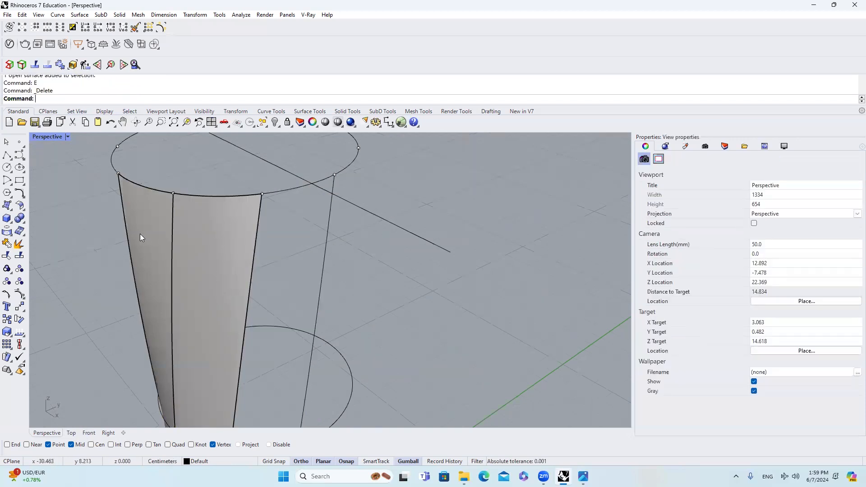
Step: Rotate four copies of the middle strip about the rim circle's centre, placing them side by side at successive rim points
click(218, 231)
scroll(274, 197, down, 2)
scroll(299, 193, up, 3)
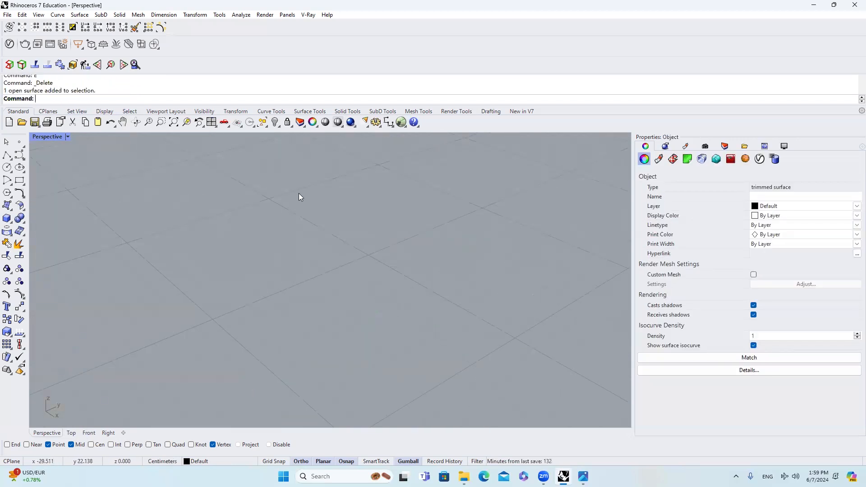
scroll(320, 204, down, 5)
scroll(319, 205, up, 2)
text(rotate)
key(Return)
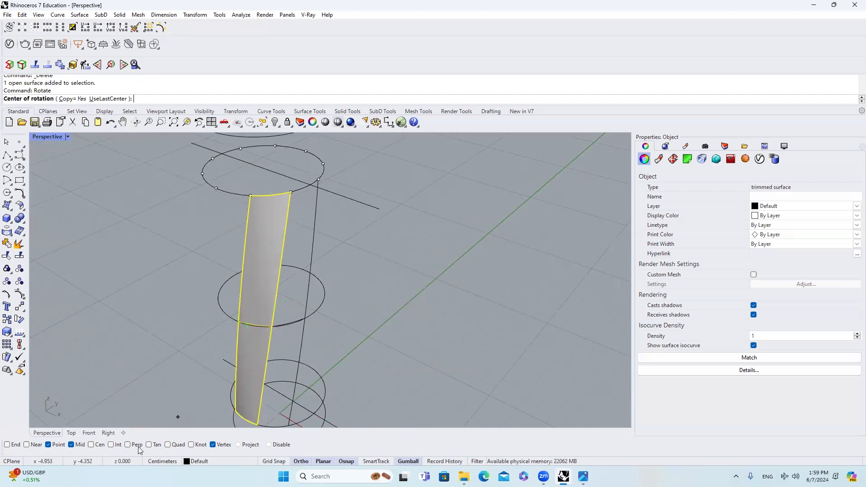
click(91, 445)
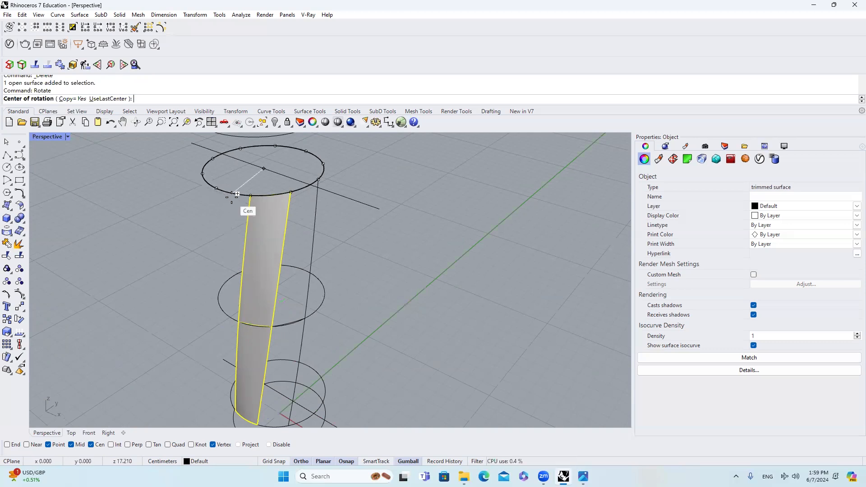
click(263, 169)
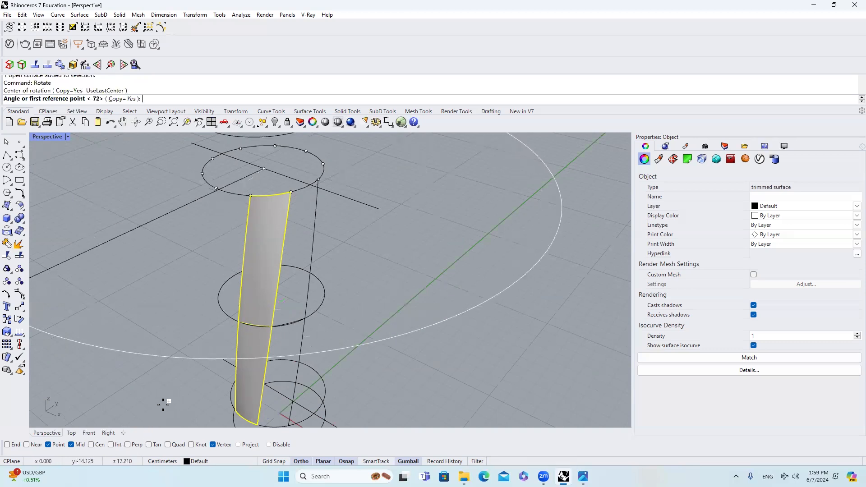
click(290, 192)
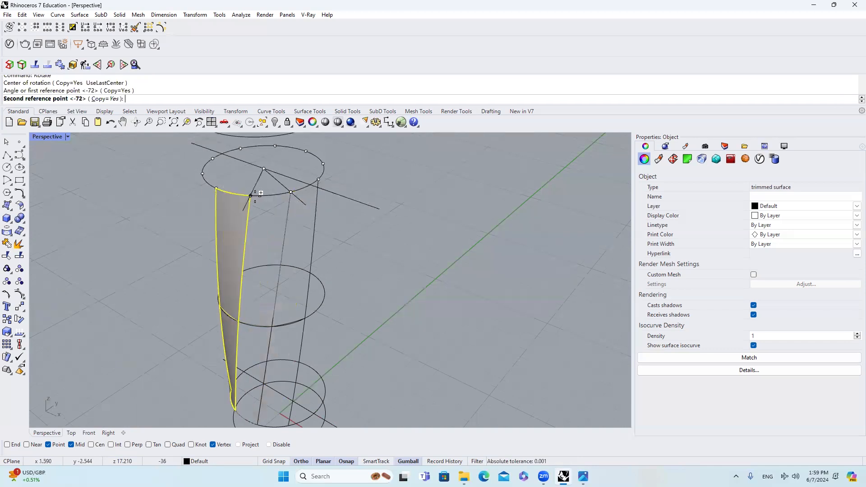
click(232, 193)
click(217, 189)
right_drag(218, 189, 314, 199)
click(184, 251)
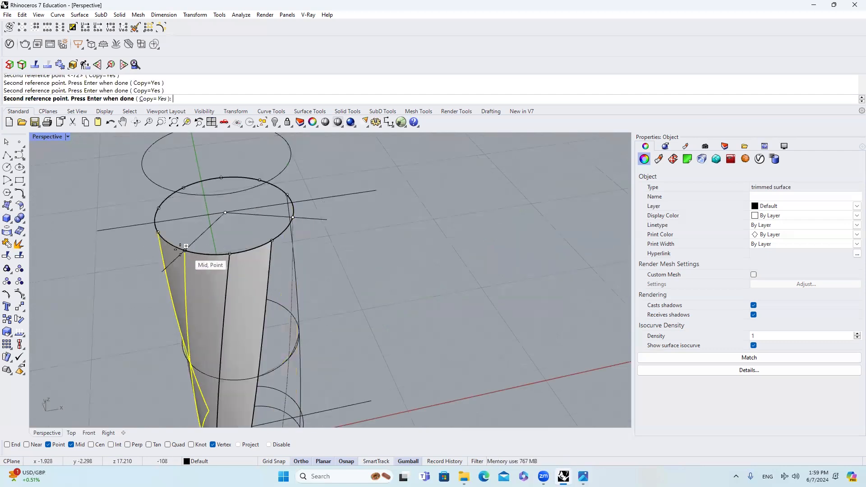
click(158, 232)
key(Return)
key(Escape)
Step: Select the five neighbouring strips of the tumbler's side
click(278, 267)
shift+click(246, 270)
shift+click(209, 270)
shift+click(178, 268)
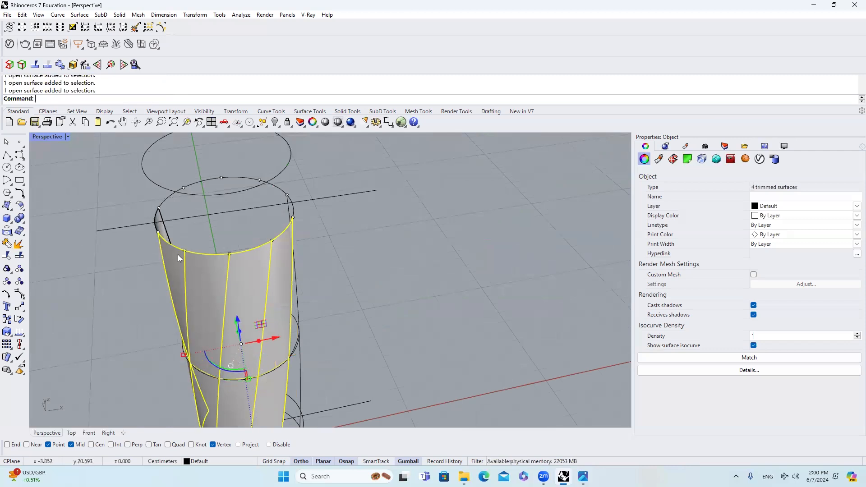
right_drag(178, 254, 189, 248)
shift+click(187, 249)
right_drag(303, 233, 262, 236)
scroll(280, 238, up, 3)
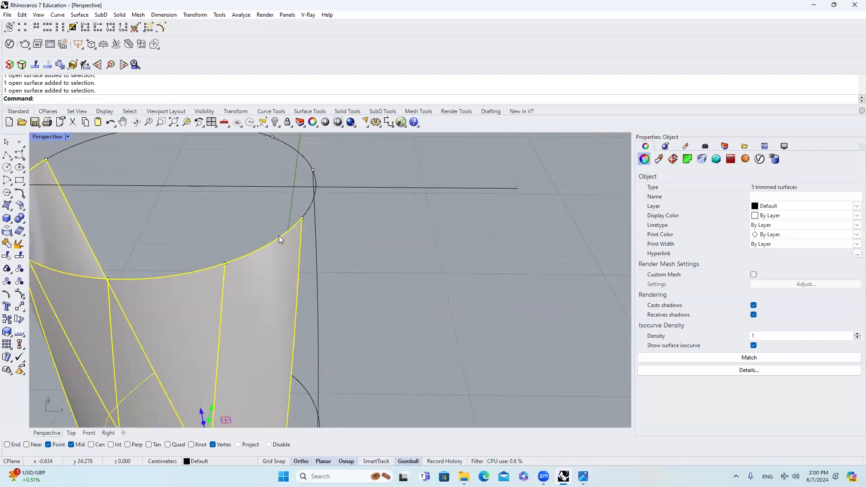
text(otate)
key(Return)
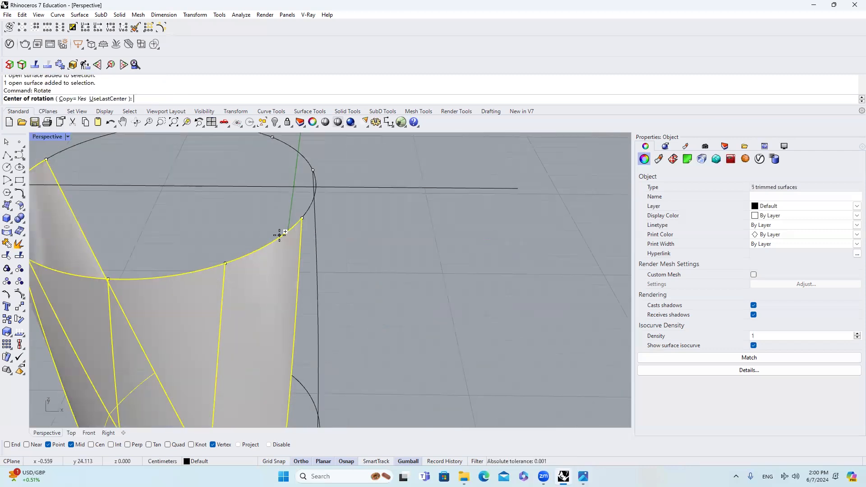
click(309, 218)
scroll(331, 222, down, 6)
key(Escape)
Step: Try to rotate a copy of the five strips about the rim centre to fill the open half of the body
key(Return)
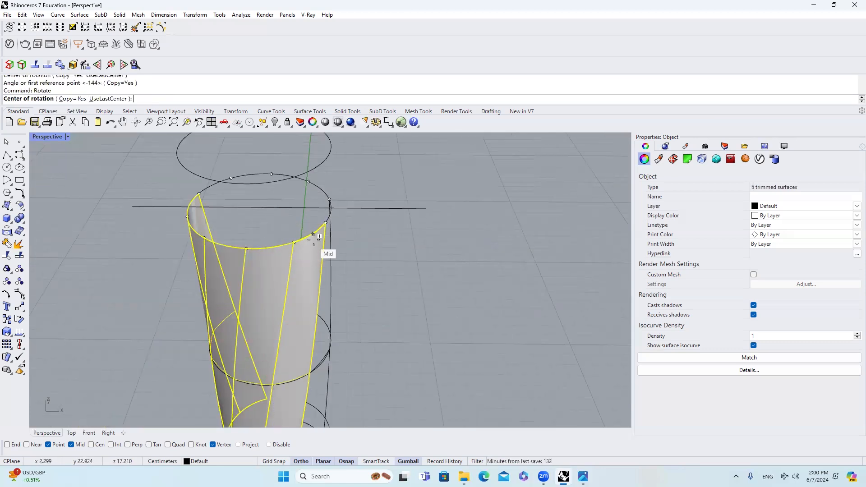
click(102, 446)
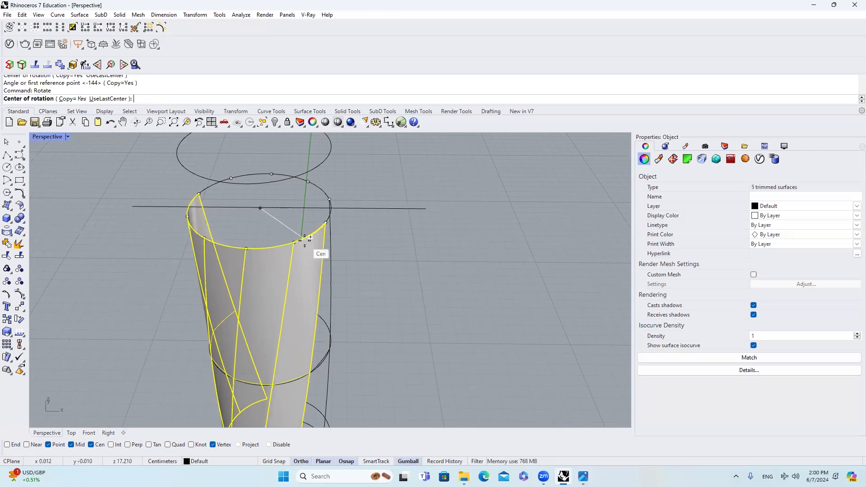
click(320, 225)
click(91, 445)
click(325, 223)
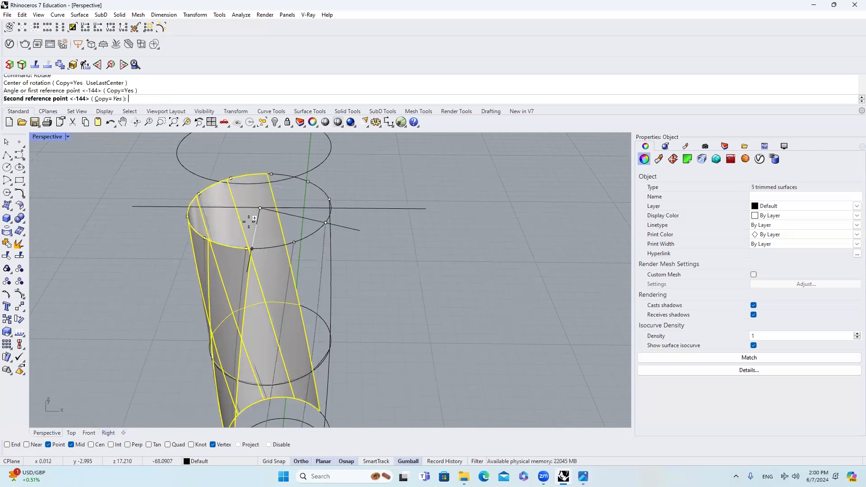
click(199, 194)
right_click(267, 210)
key(Escape)
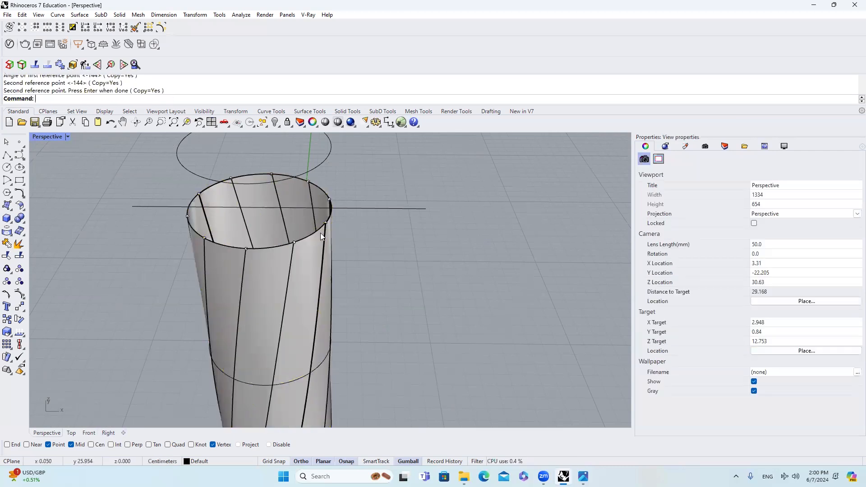
Step: Examine the strip joints at the rim up close and undo the last rotated copy of the five strips
scroll(321, 232, down, 4)
right_drag(286, 228, 243, 230)
scroll(317, 235, up, 9)
scroll(312, 221, up, 8)
scroll(311, 212, down, 2)
scroll(313, 213, up, 6)
mouse_move(312, 212)
right_down()
mouse_move(309, 202)
mouse_move(313, 225)
right_up()
scroll(308, 224, down, 2)
scroll(307, 224, down, 5)
scroll(313, 228, up, 1)
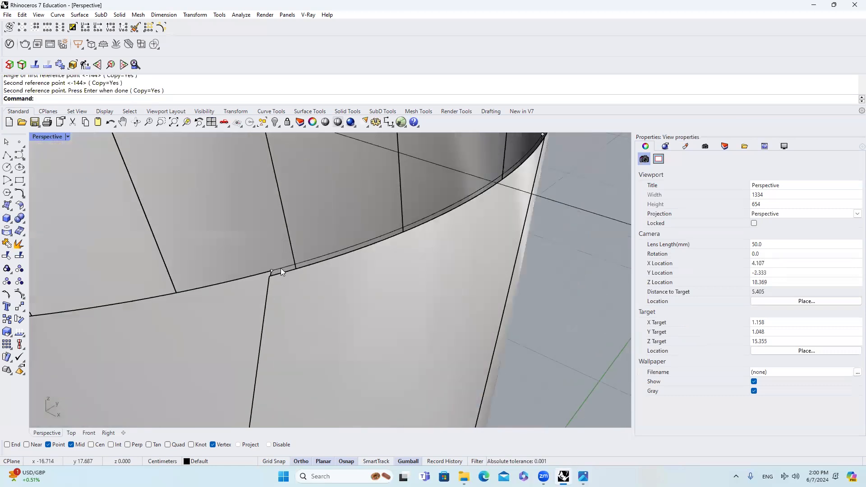
key(ctrl+z)
Step: Rotate a copy of the five strips about the rim centre, using the rim points as references, to close the body
scroll(292, 268, down, 2)
right_drag(294, 268, 386, 261)
right_drag(362, 303, 340, 266)
drag(386, 333, 91, 287)
right_drag(92, 287, 259, 283)
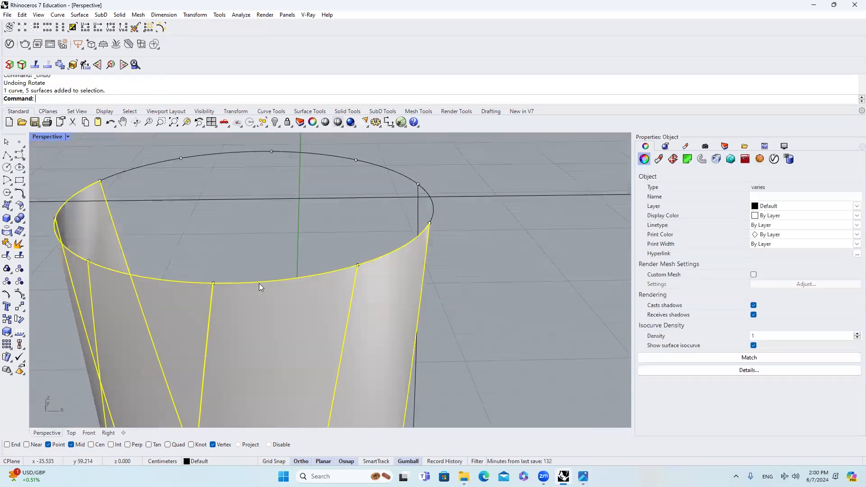
text(Rotate)
key(Return)
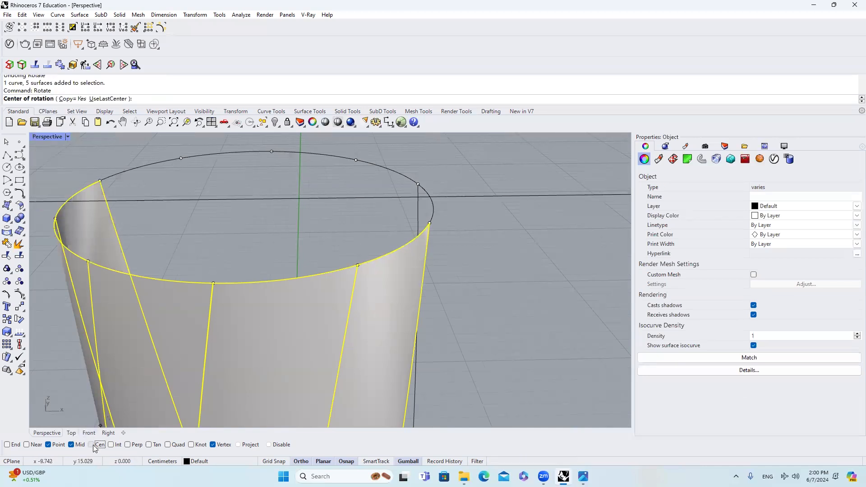
click(394, 180)
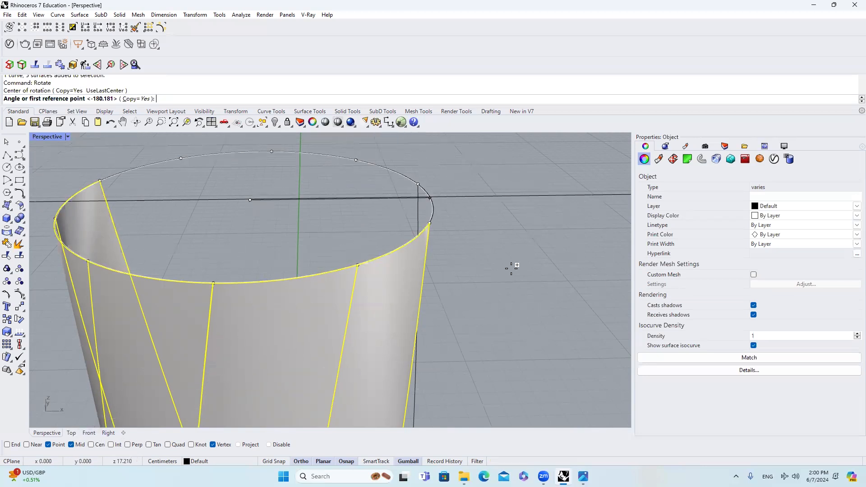
scroll(332, 286, up, 3)
click(306, 294)
right_drag(307, 294, 96, 264)
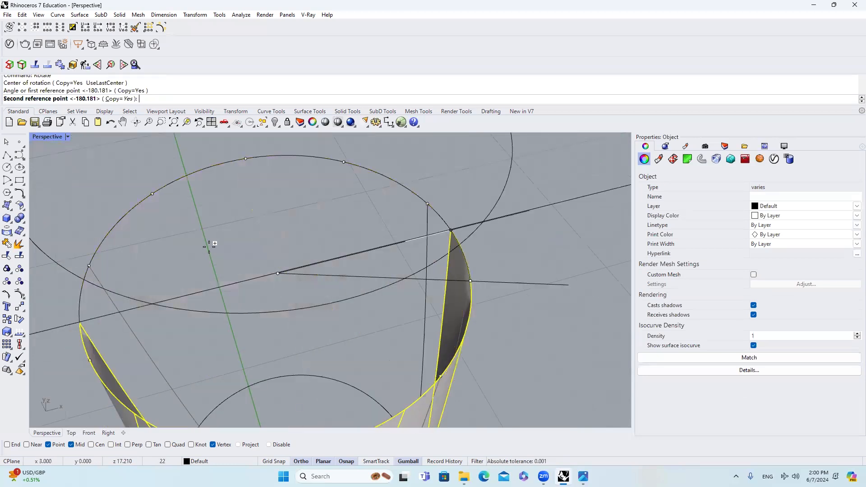
click(90, 265)
key(Return)
right_drag(532, 271, 433, 234)
scroll(380, 237, up, 6)
key(Escape)
scroll(348, 208, down, 12)
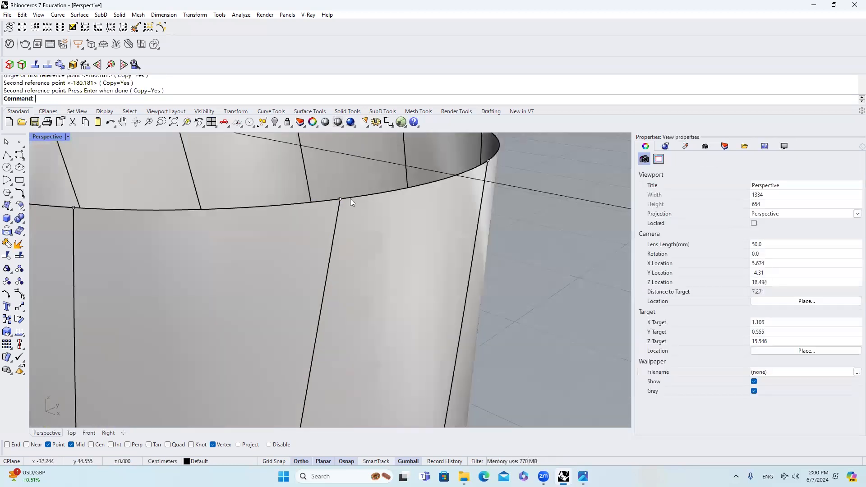
Step: Join all ten strips of the tumbler body into one polysurface
right_drag(368, 219, 410, 273)
click(382, 245)
right_drag(382, 245, 336, 274)
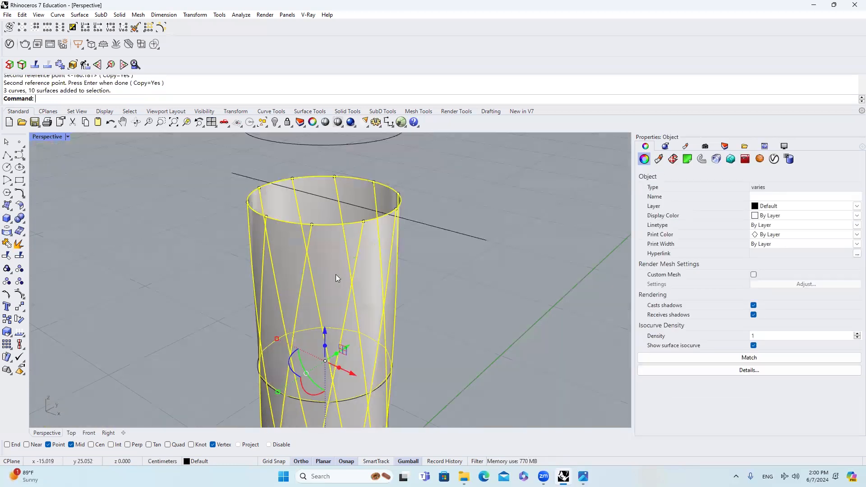
click(417, 276)
right_drag(418, 277, 420, 272)
drag(420, 272, 198, 242)
click(7, 243)
Step: Examine the joined body from several sides and compare it with the tumbler's reference photo in the image viewer
click(340, 259)
right_drag(340, 259, 365, 175)
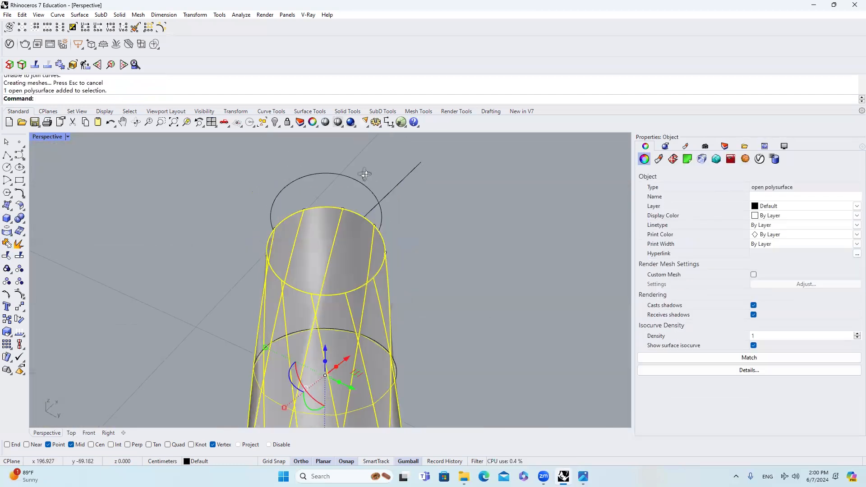
click(365, 174)
scroll(342, 225, up, 8)
scroll(356, 220, down, 10)
scroll(356, 218, down, 6)
right_drag(357, 218, 342, 358)
scroll(356, 212, up, 2)
scroll(361, 239, up, 8)
right_drag(362, 239, 342, 193)
scroll(342, 194, down, 4)
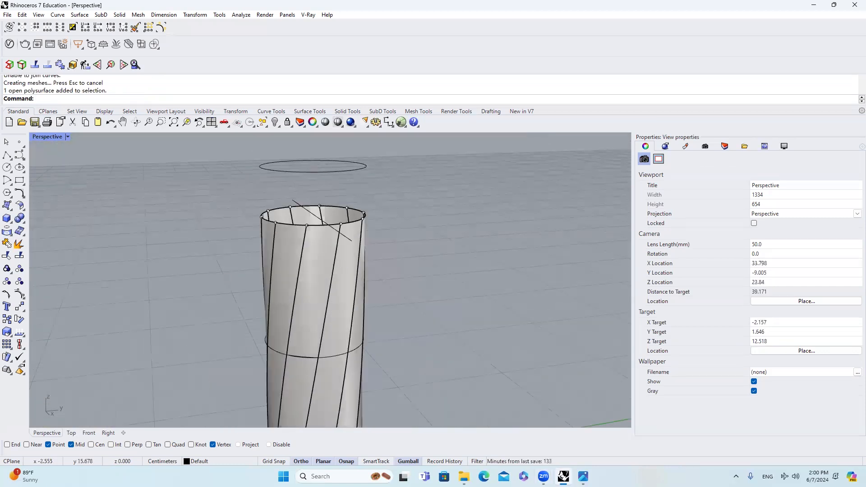
click(584, 477)
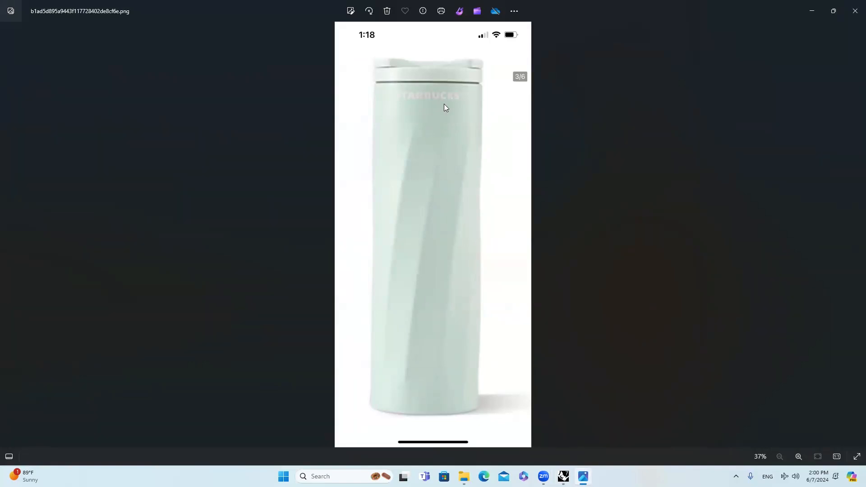
click(809, 4)
Step: Isolate the joined tumbler body so that all construction curves and points are hidden
right_drag(364, 250, 333, 277)
click(314, 331)
scroll(362, 227, down, 5)
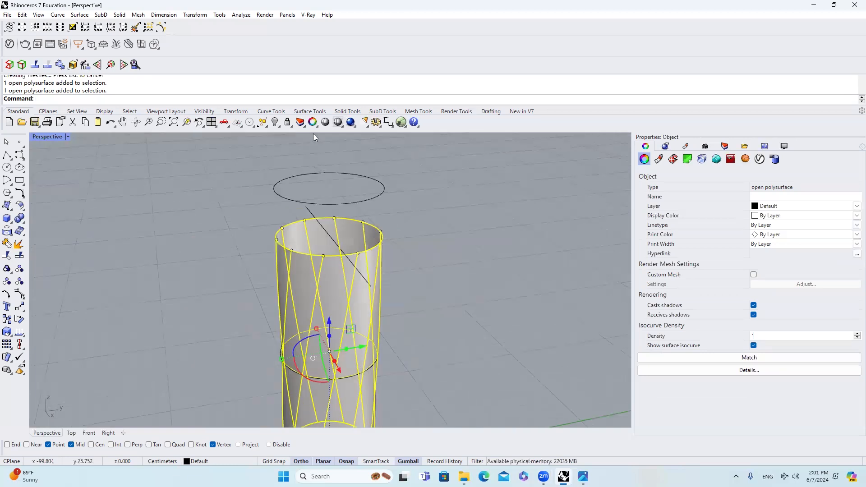
click(280, 127)
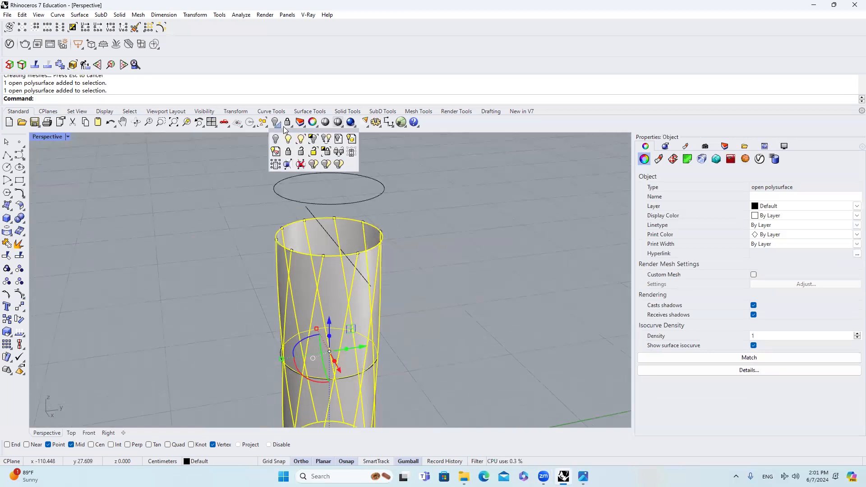
click(313, 138)
key(Escape)
Step: Explode the tumbler body into its separate strip surfaces
click(344, 281)
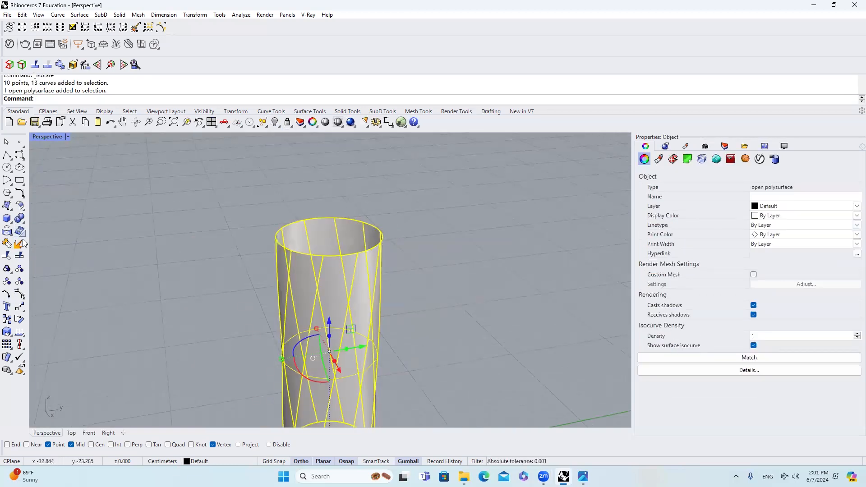
click(19, 244)
key(Escape)
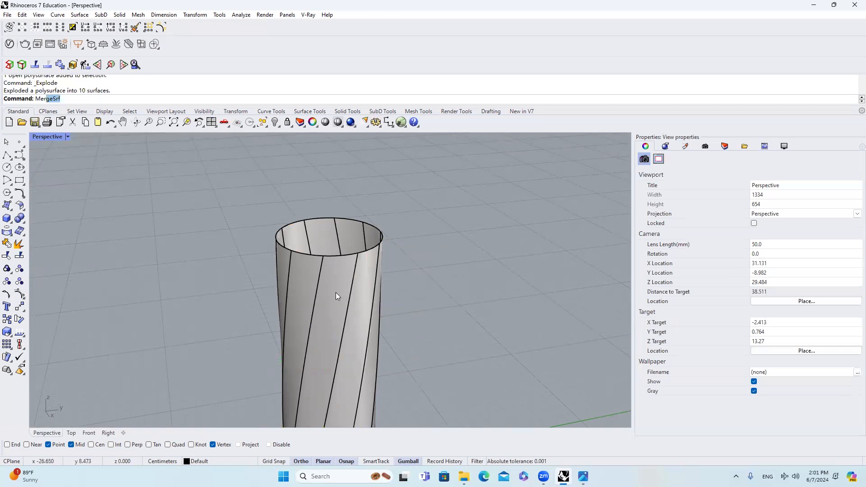
Step: Set MergeSrf to Smooth=No and try to merge two neighbouring strips near the front of the rim
key(Return)
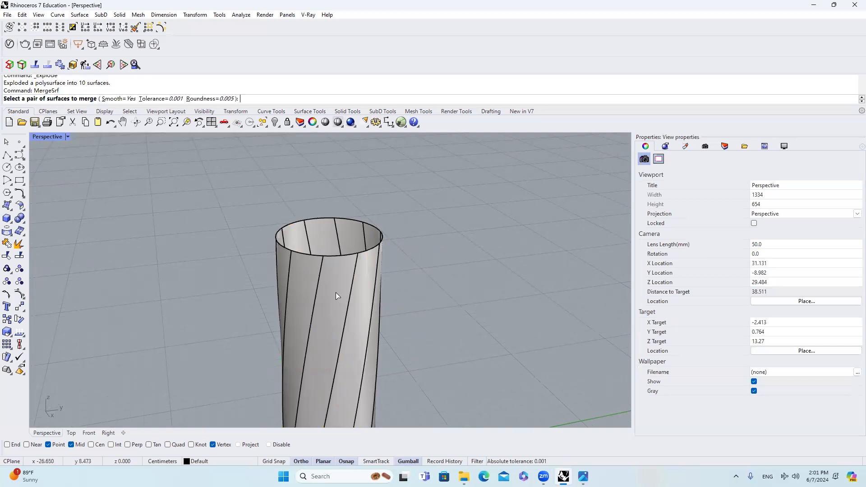
click(119, 98)
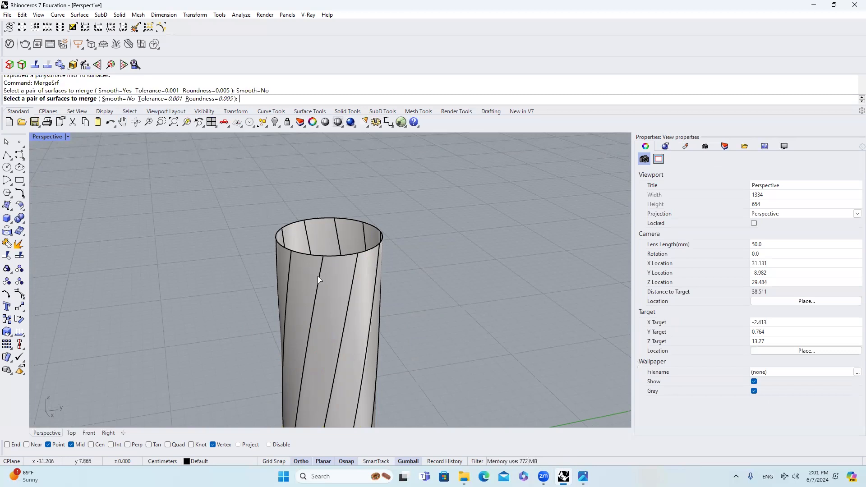
scroll(318, 276, up, 3)
click(333, 273)
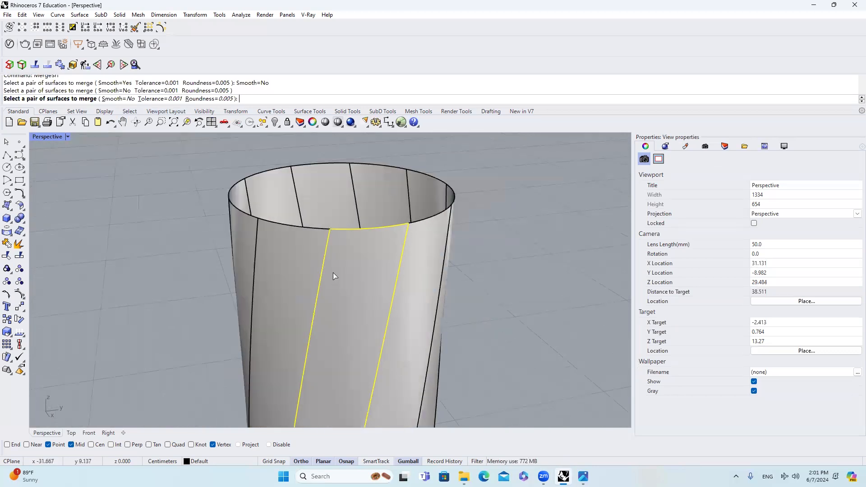
click(317, 250)
scroll(345, 260, up, 2)
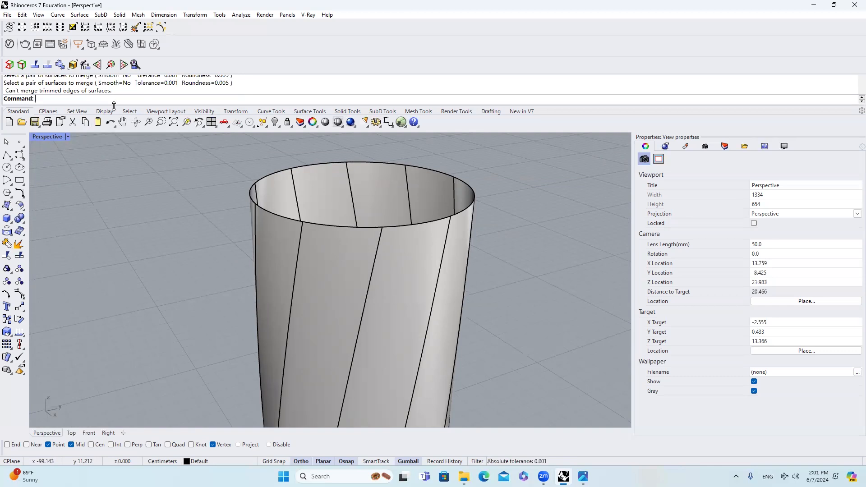
Step: Shrink all ten trimmed strips to their trimmed edges with ShrinkTrimmedSrf
scroll(340, 246, down, 3)
drag(365, 264, 173, 214)
right_drag(266, 224, 259, 204)
key(Escape)
text(ShrinkTrimmedSrf)
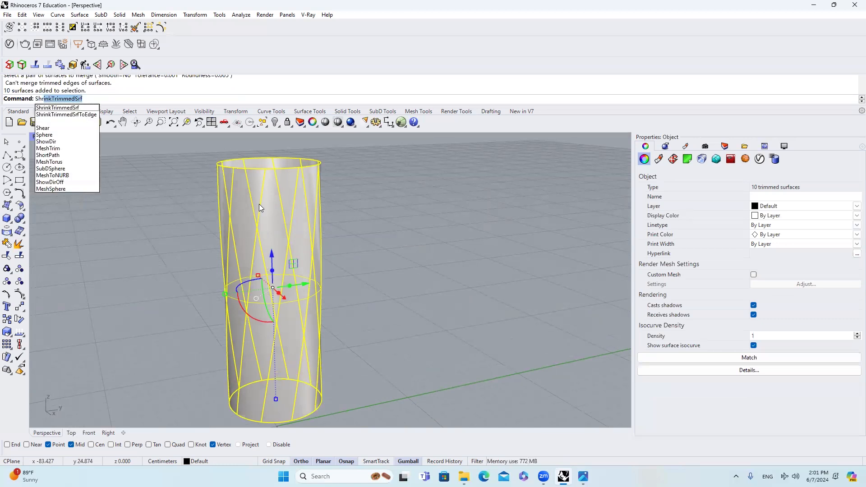
key(Return)
scroll(287, 229, up, 5)
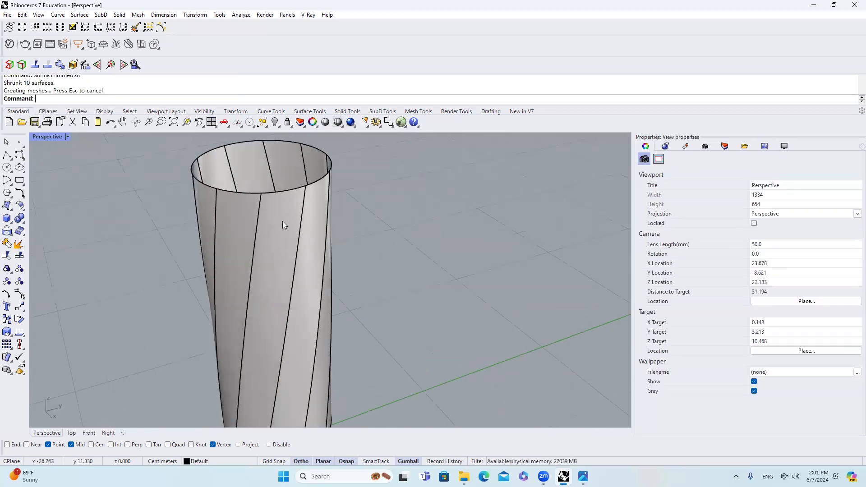
Step: Merge the first neighbouring strips one after another into a single surface, using MergeSrf with Smooth=No, Tolerance=0.001 and Roundness=0.005
text(MergeSrf)
key(Return)
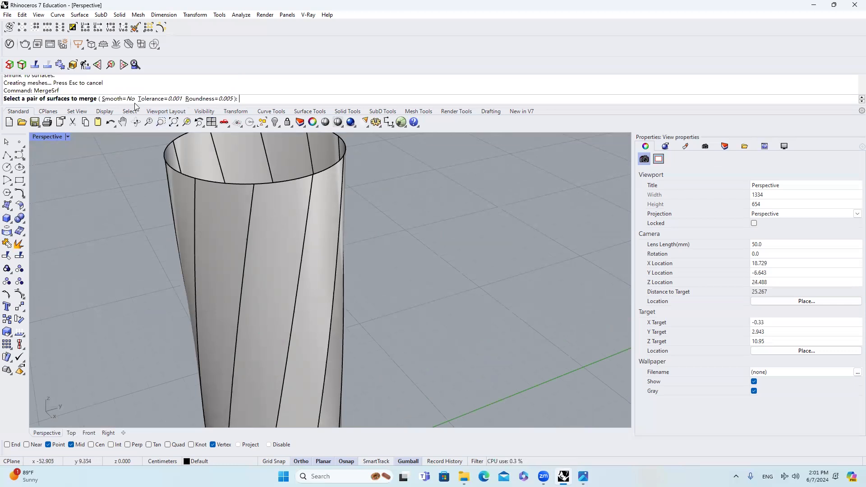
click(265, 216)
click(225, 213)
right_drag(265, 217, 393, 242)
right_click(265, 218)
click(265, 218)
click(231, 215)
right_click(308, 223)
click(307, 223)
click(280, 221)
right_click(362, 233)
click(362, 233)
click(336, 229)
right_click(387, 240)
click(387, 241)
click(347, 247)
Step: Merge the remaining strips around the body one by one into the merged surface, leaving a single seam
scroll(329, 269, down, 6)
right_drag(331, 273, 403, 259)
right_click(335, 255)
click(335, 256)
click(321, 254)
right_click(370, 255)
click(368, 255)
click(346, 252)
right_drag(347, 252, 390, 249)
right_click(351, 246)
click(351, 246)
click(335, 245)
right_drag(337, 245, 401, 244)
right_click(342, 240)
click(341, 240)
click(322, 238)
scroll(321, 227, up, 8)
right_drag(321, 226, 341, 203)
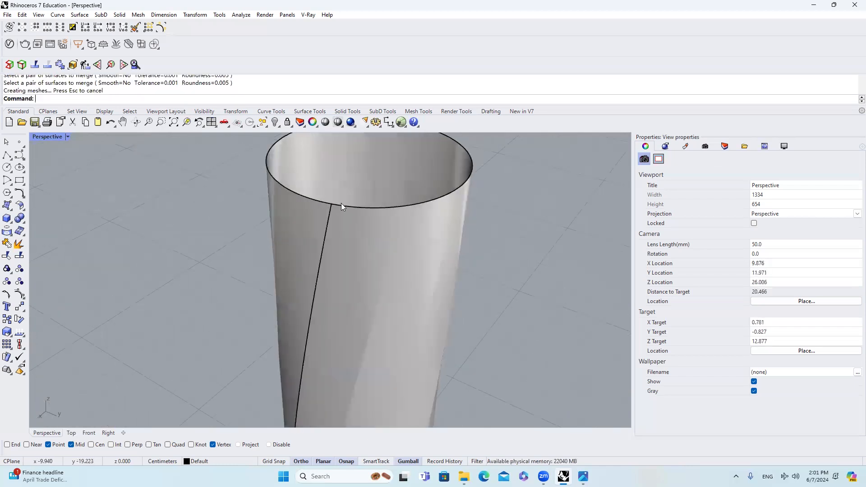
Step: Examine the merged surface's rim, single seam and twisted facets from several sides
scroll(336, 204, up, 6)
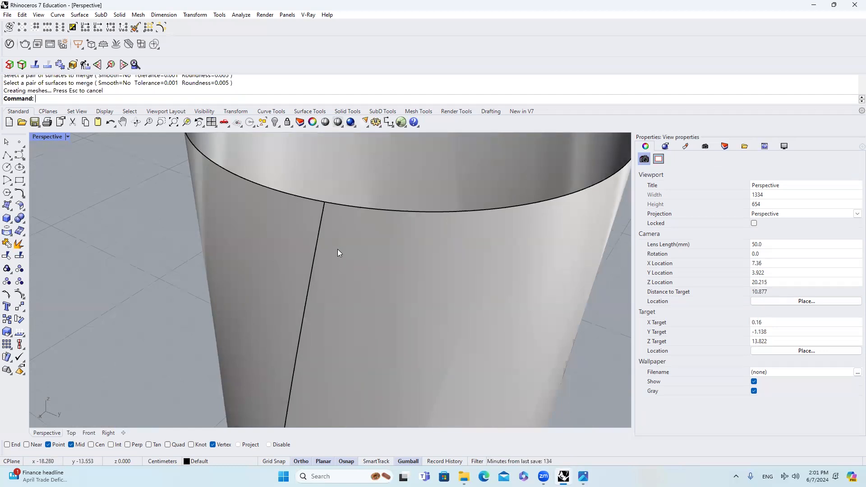
scroll(339, 251, down, 6)
click(354, 249)
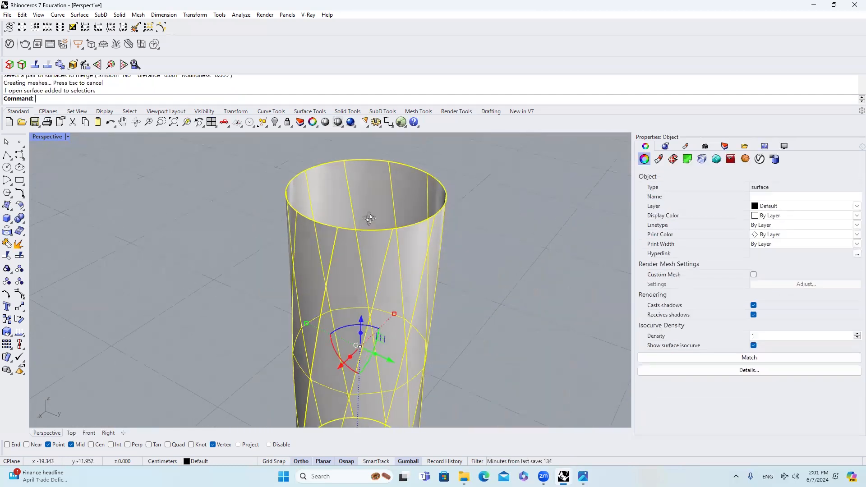
right_drag(369, 218, 370, 227)
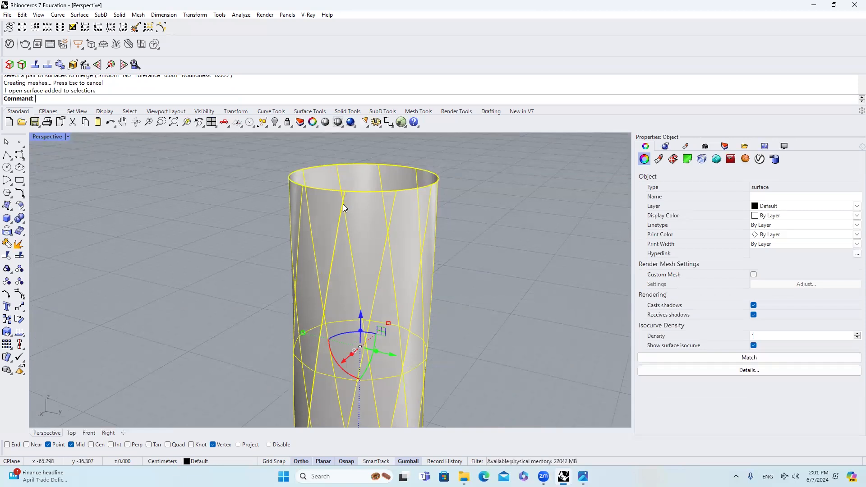
click(514, 216)
right_drag(514, 215, 385, 204)
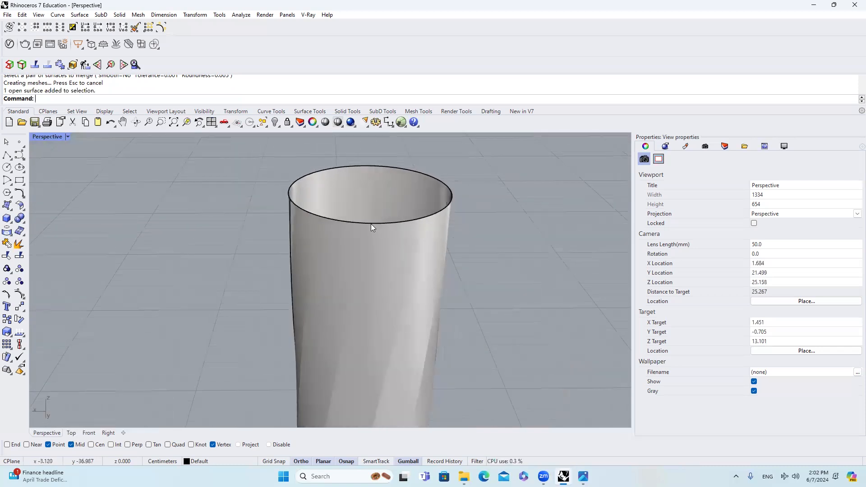
right_drag(362, 229, 428, 218)
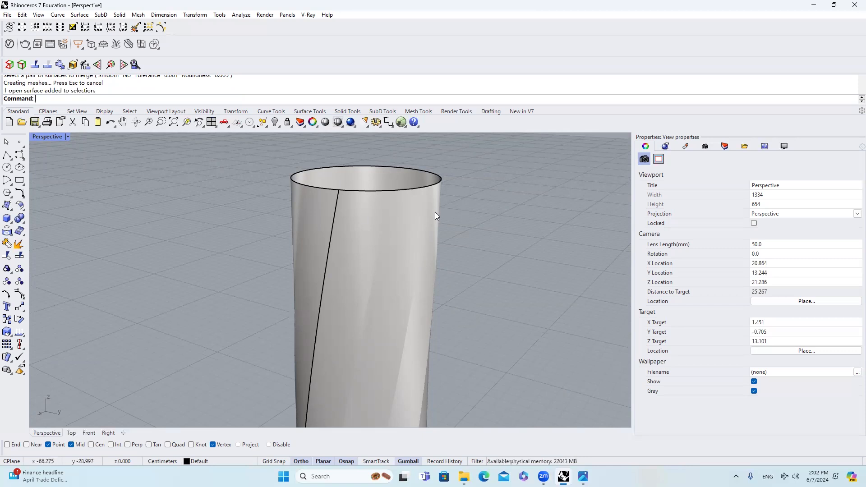
right_drag(443, 214, 357, 272)
scroll(339, 221, down, 6)
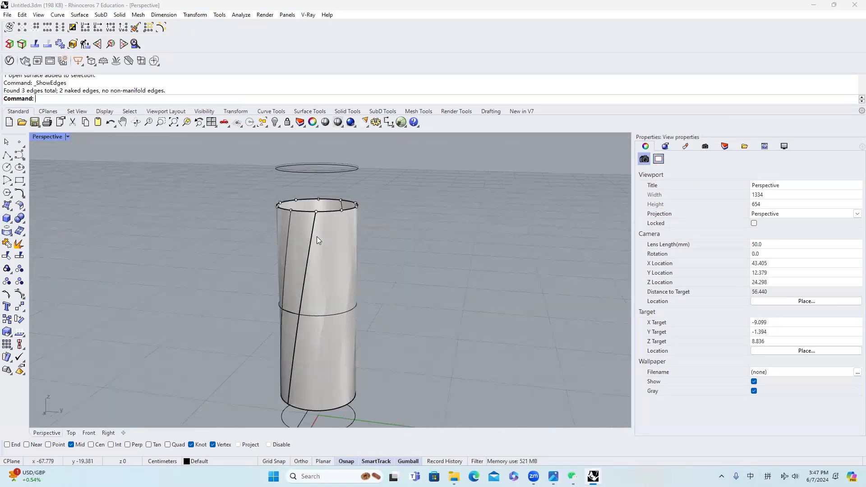
Step: Lock the merged tumbler surface so that only the construction geometry can be selected
click(317, 236)
scroll(327, 162, up, 2)
click(287, 122)
scroll(350, 193, down, 3)
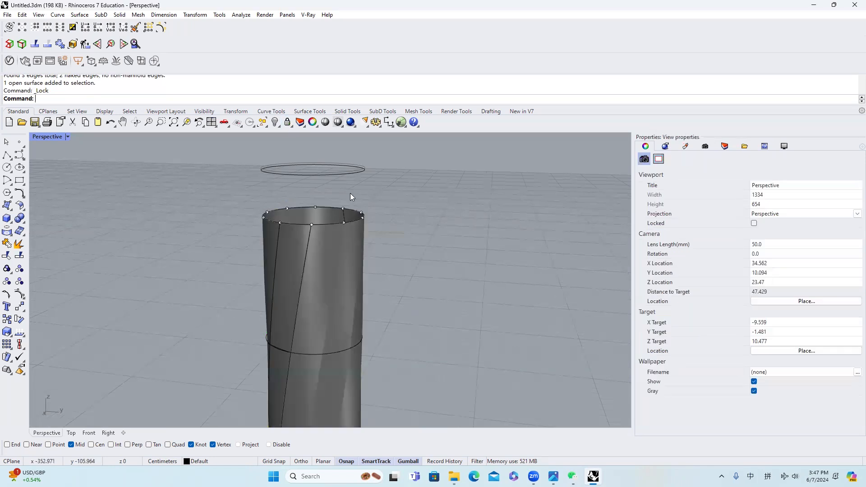
Step: Move all construction points and curves around the body to Layer 05 and turn that layer off
drag(253, 170, 417, 397)
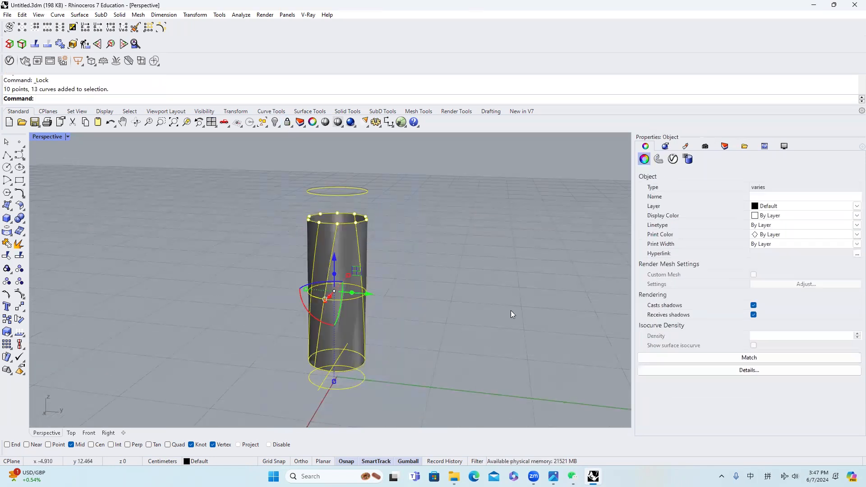
click(724, 147)
right_click(240, 463)
click(189, 452)
click(756, 225)
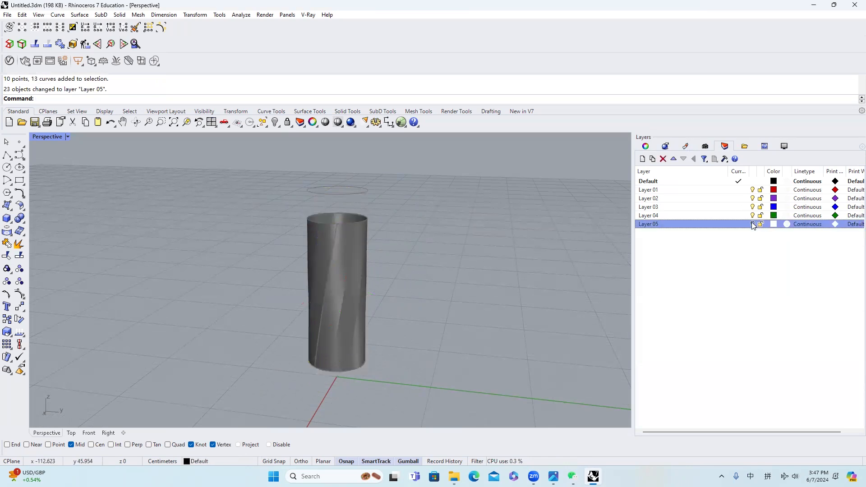
Step: Unlock the locked objects, and move the circle above the rim to Layer 01 with that layer turned off
right_click(287, 122)
scroll(338, 216, up, 3)
click(348, 257)
scroll(345, 217, down, 4)
right_drag(345, 218, 348, 264)
scroll(354, 196, up, 4)
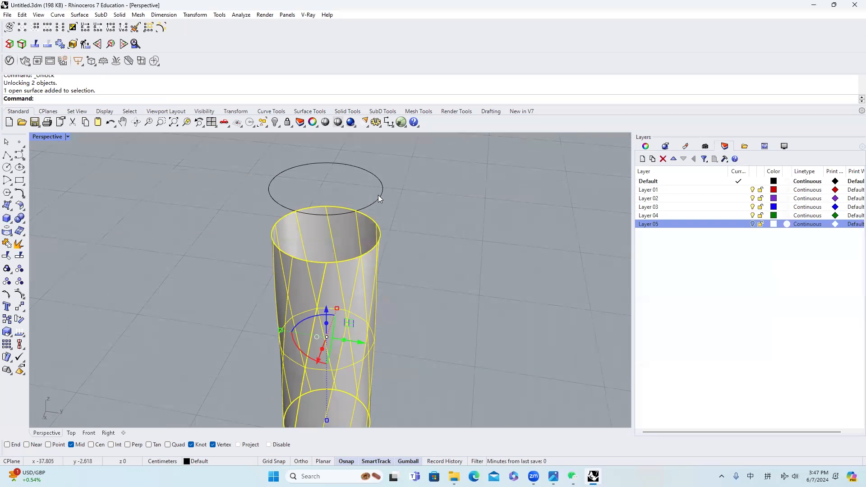
click(379, 196)
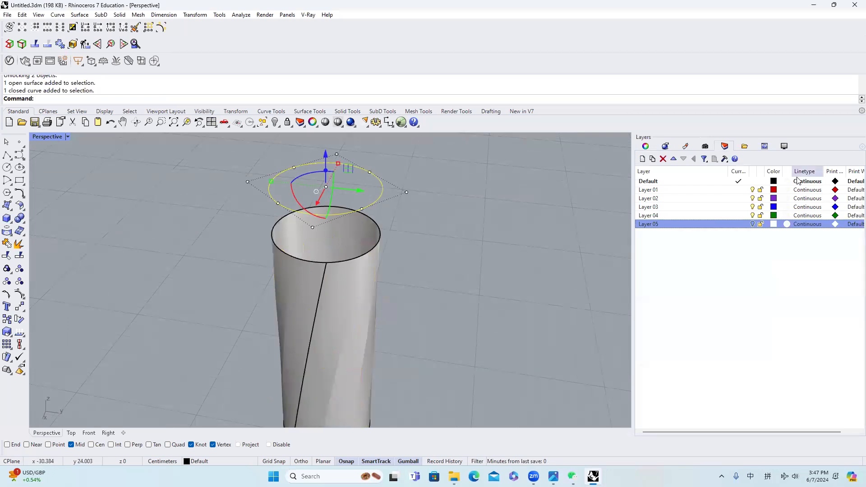
click(754, 189)
click(237, 462)
click(226, 418)
Step: Duplicate the top rim edge of the tumbler surface as a curve with DupEdge
scroll(316, 168, down, 3)
right_drag(351, 188, 460, 145)
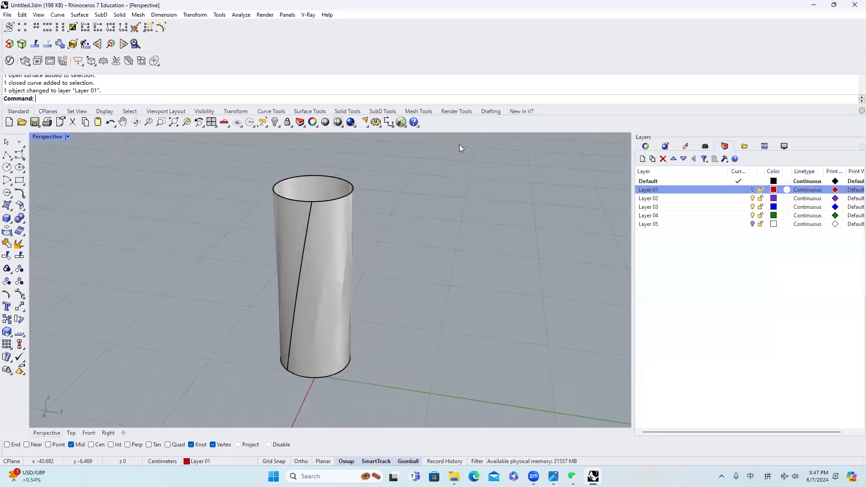
right_click(276, 122)
click(324, 212)
scroll(325, 214, up, 4)
scroll(351, 247, down, 4)
right_drag(351, 247, 349, 257)
text(upEdg)
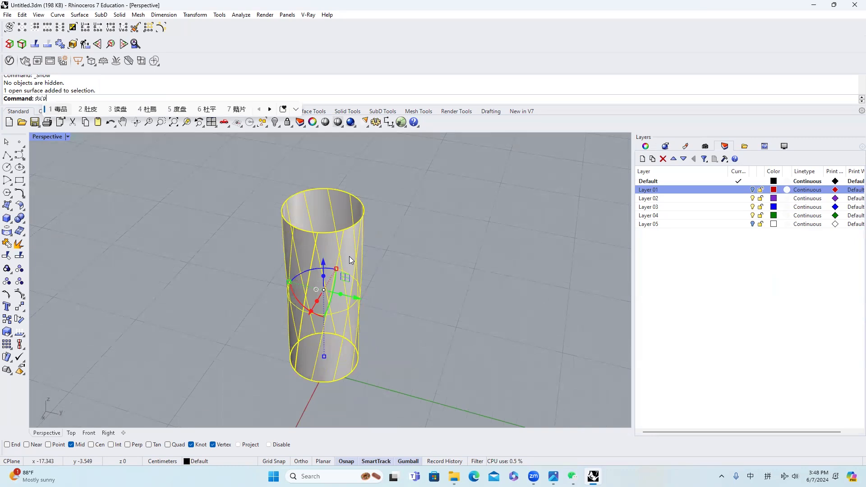
text(e)
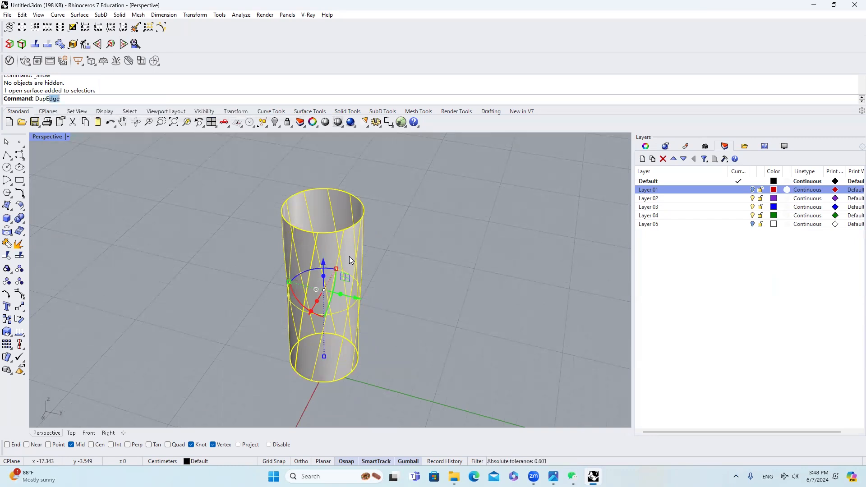
key(Return)
click(353, 235)
scroll(381, 228, down, 2)
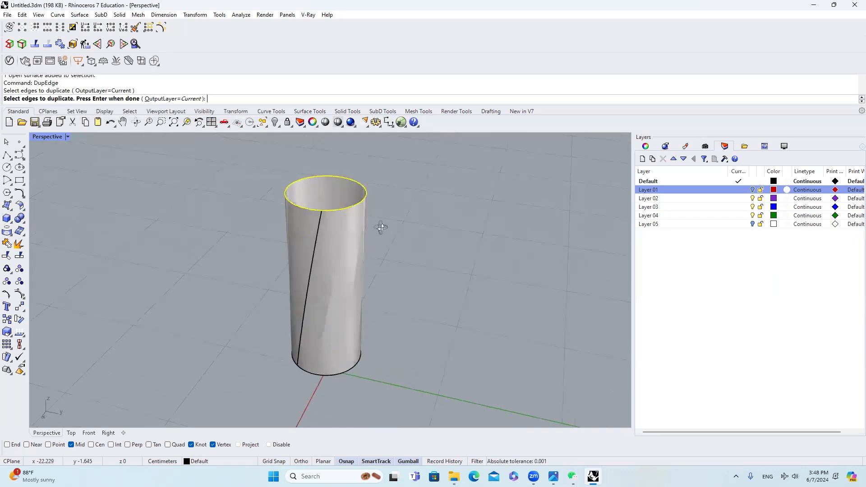
key(Return)
scroll(384, 230, down, 1)
scroll(383, 231, up, 3)
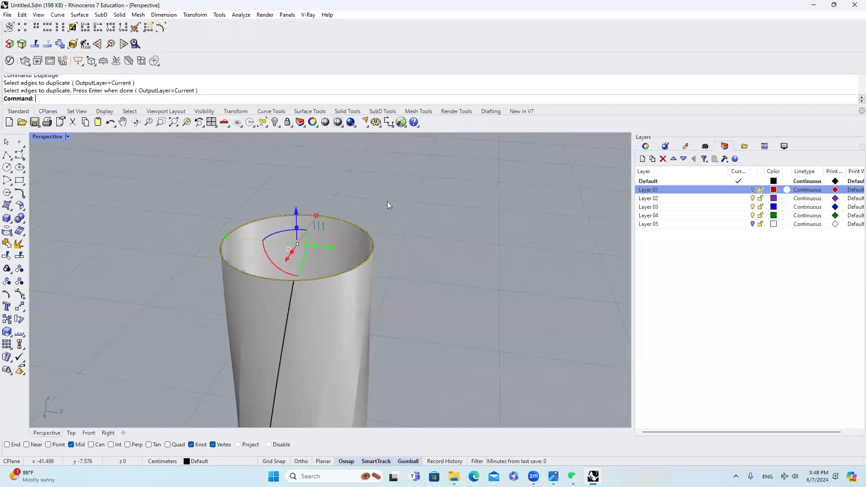
Step: Copy the rim curve in place and raise the copy to the Layer 01 circle's height using SetPt with only Set Z, Align to World
key(ctrl+c)
key(ctrl+v)
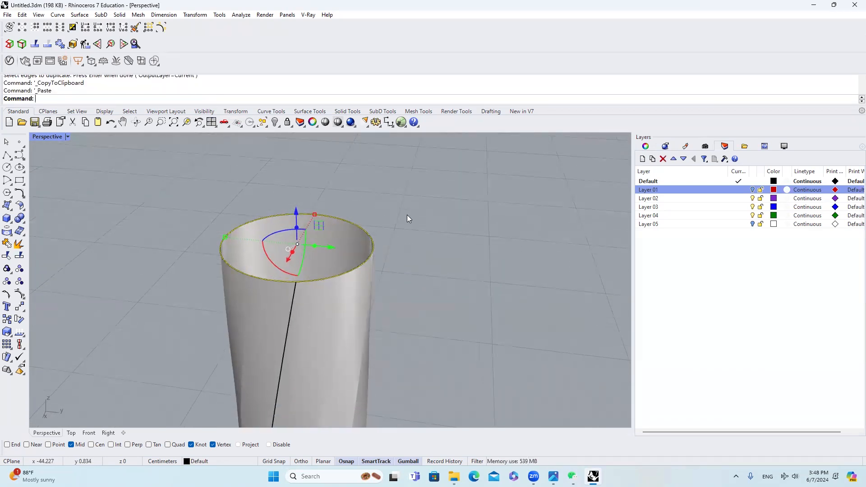
click(753, 190)
scroll(483, 233, down, 2)
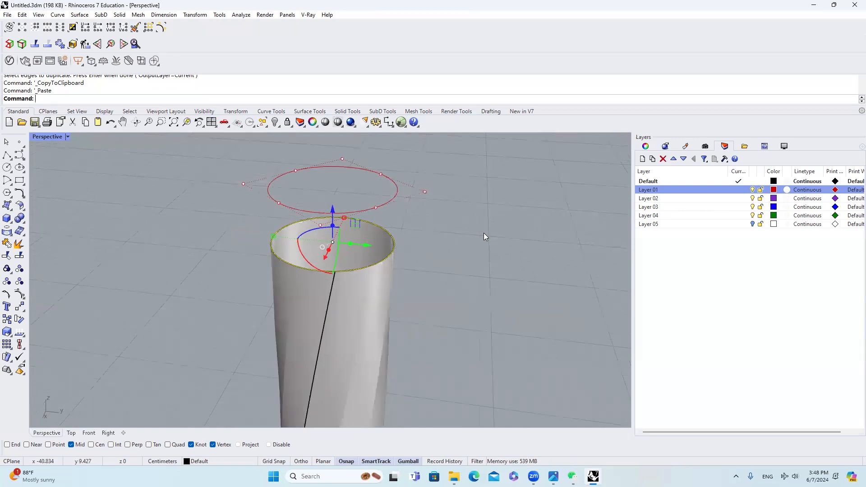
text(SETPT)
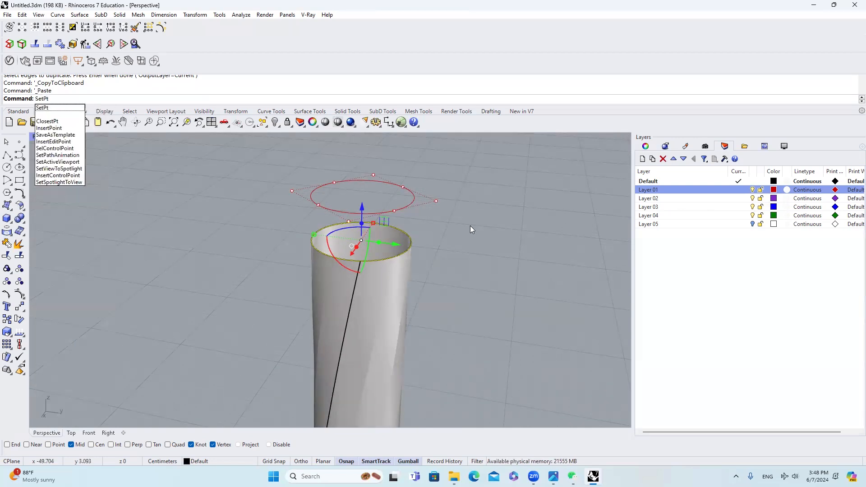
key(Return)
click(535, 257)
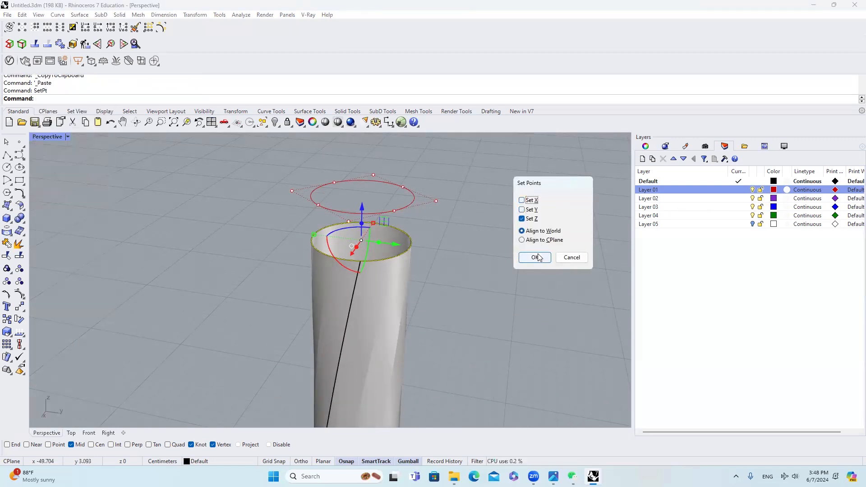
click(393, 210)
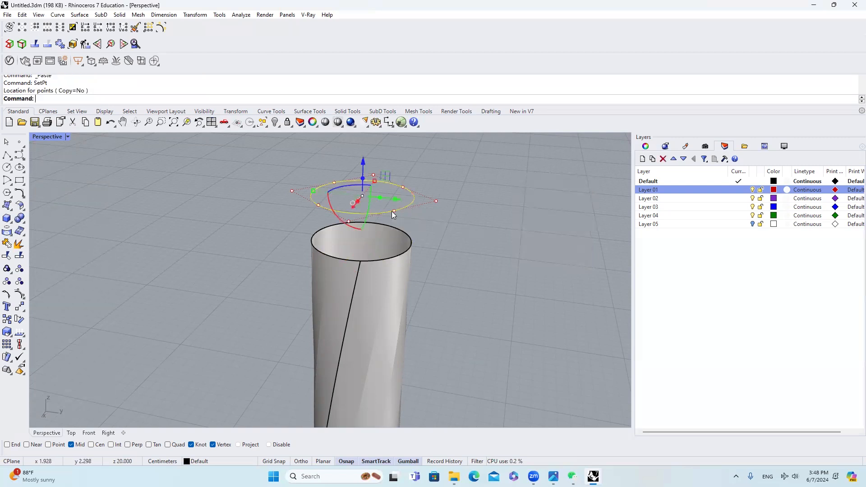
scroll(413, 215, up, 2)
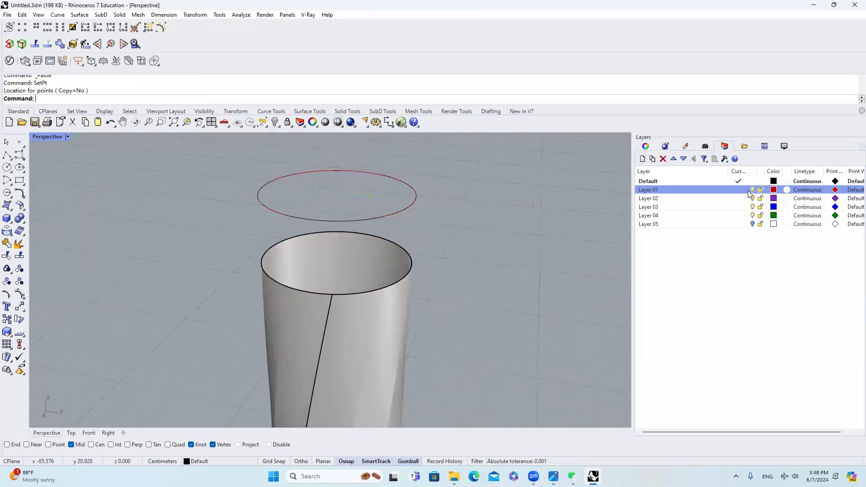
Step: Loft a surface between the raised curve and the rim curve with Normal style and Do not simplify
click(407, 207)
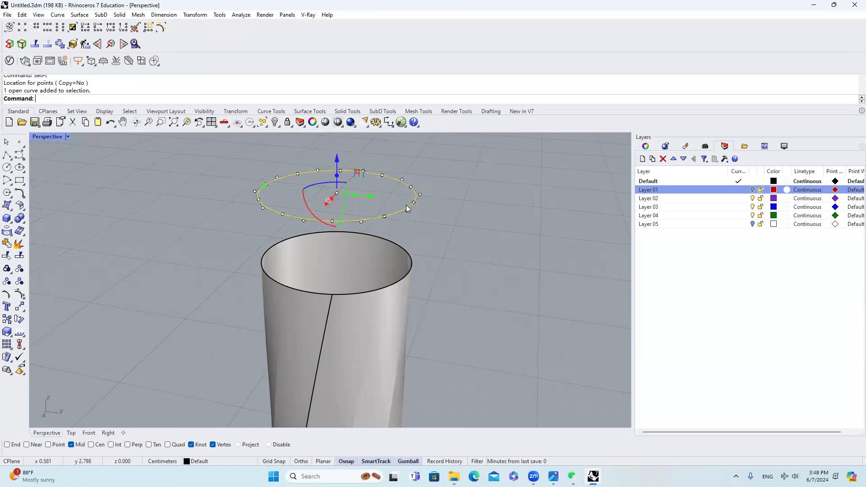
click(412, 263)
click(451, 282)
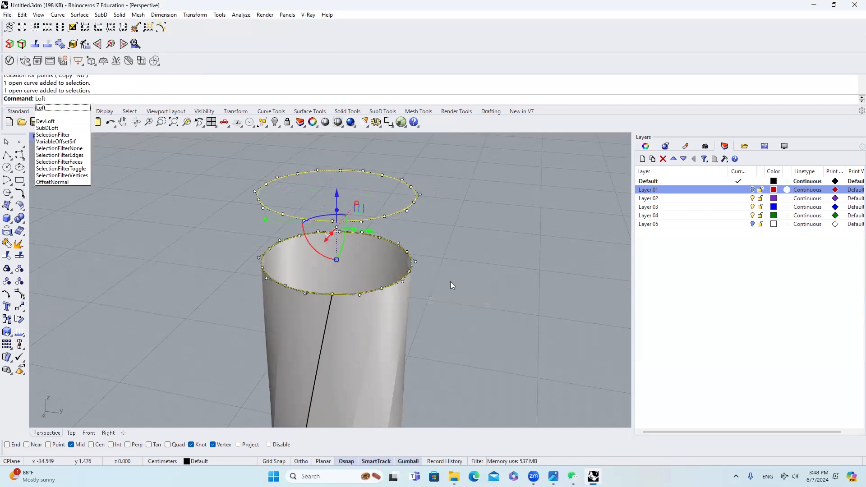
key(Return)
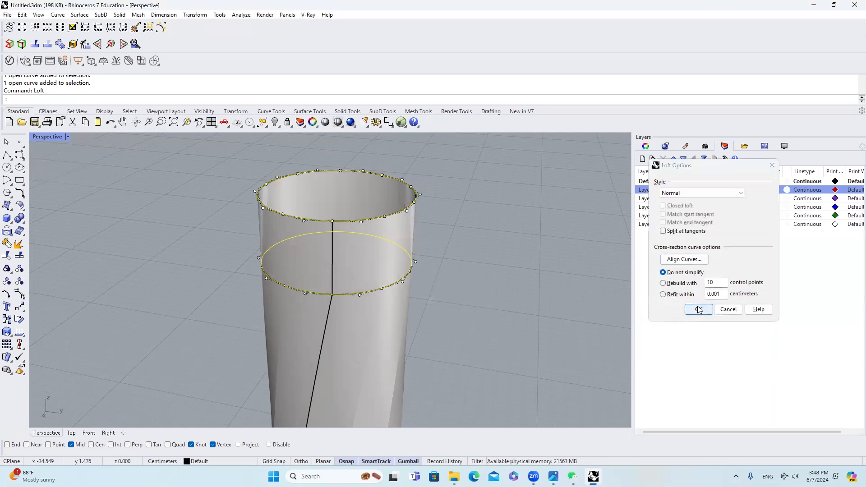
click(699, 309)
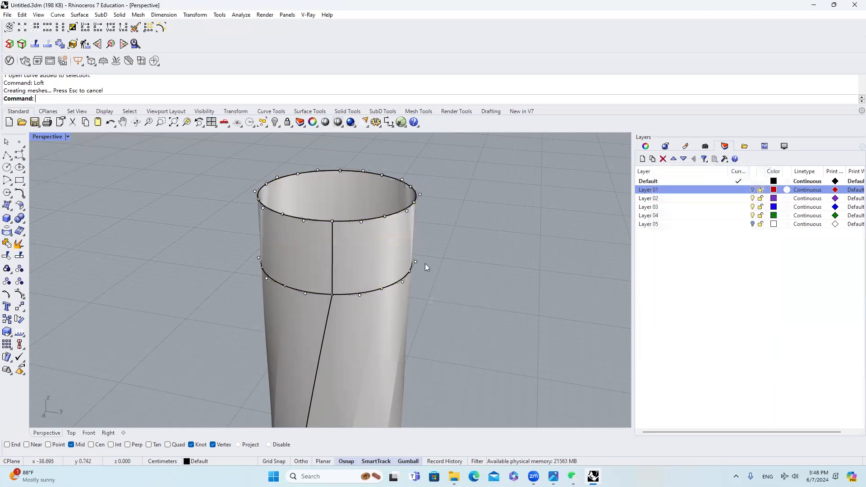
Step: Try to join the lofted band with the tumbler body
shift+click(386, 301)
click(10, 244)
key(Escape)
click(347, 276)
key(Escape)
click(357, 281)
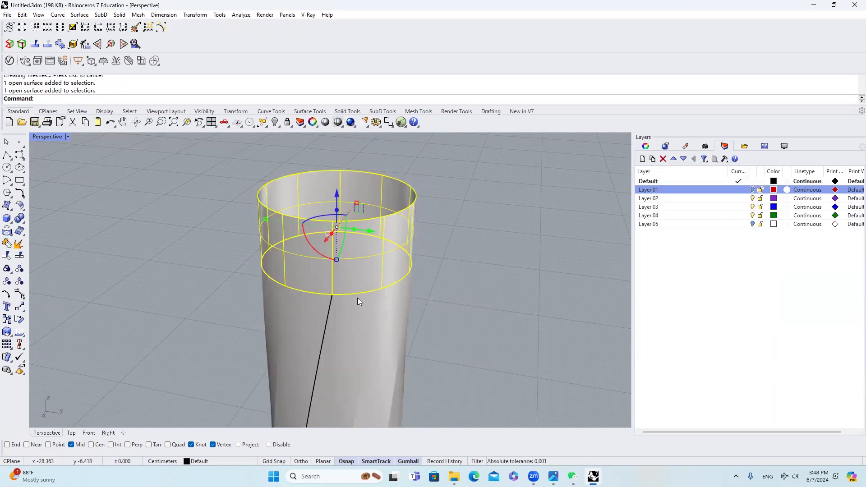
key(Escape)
click(373, 280)
key(Escape)
click(366, 281)
click(6, 243)
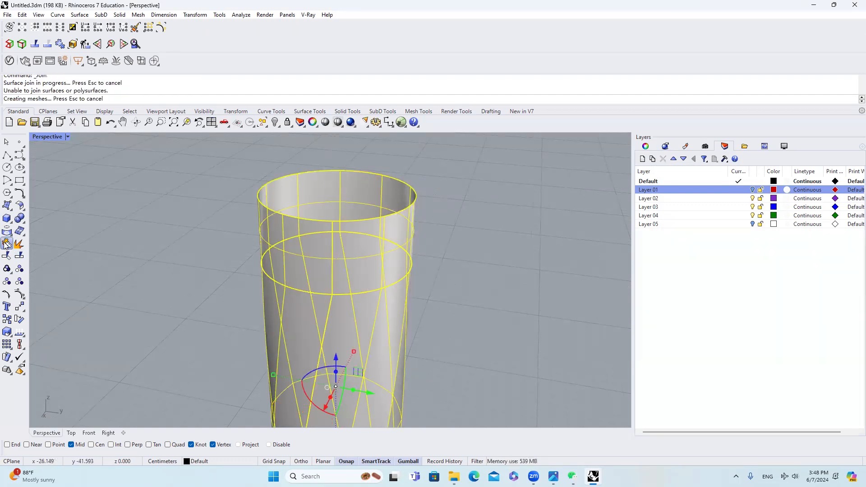
key(Escape)
Step: Merge the lofted band with the body below it using MergeSrf with Smooth=Yes, Tolerance=0.001 and Roundness=1
click(329, 267)
scroll(358, 237, up, 5)
scroll(344, 273, up, 5)
scroll(342, 272, down, 8)
right_drag(363, 253, 367, 306)
key(Delete)
click(363, 320)
click(389, 342)
click(359, 325)
shift+click(393, 294)
key(Escape)
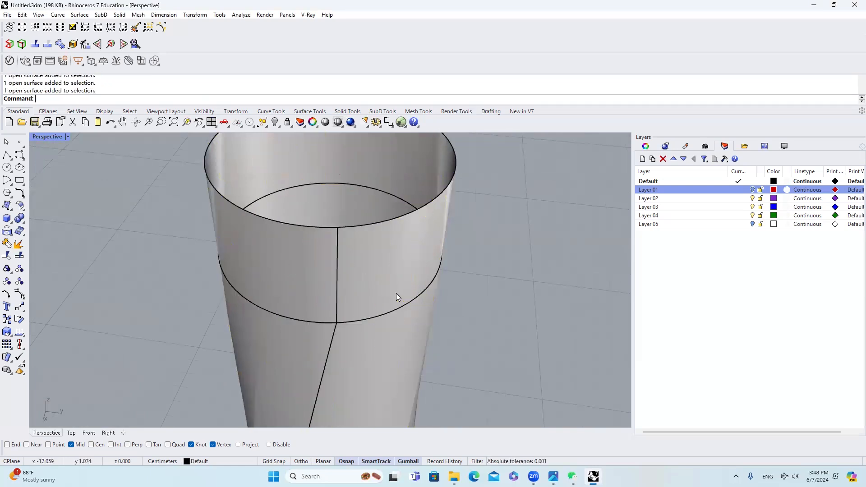
key(Return)
click(396, 296)
click(347, 332)
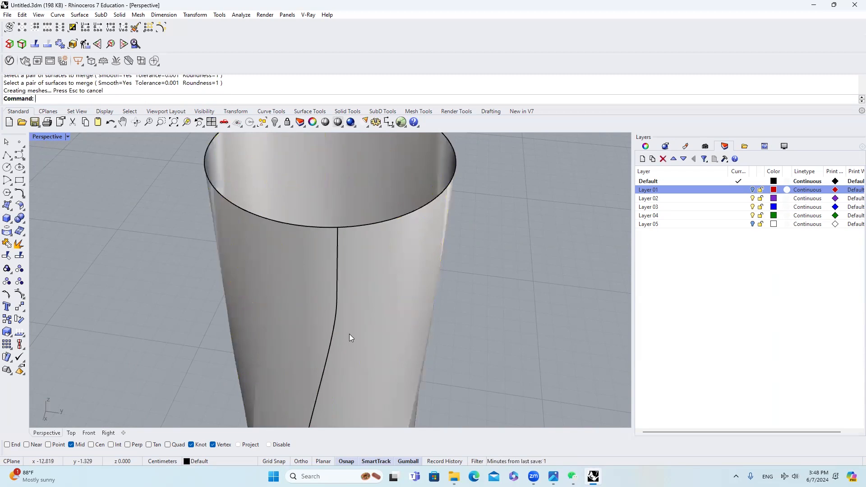
Step: Examine the smoothed transition below the rim and the seam down to the base of the body
right_drag(360, 310, 343, 237)
scroll(354, 280, down, 6)
scroll(347, 177, up, 6)
click(348, 208)
scroll(345, 211, down, 5)
key(Escape)
scroll(343, 237, up, 3)
scroll(344, 230, down, 3)
scroll(327, 197, up, 5)
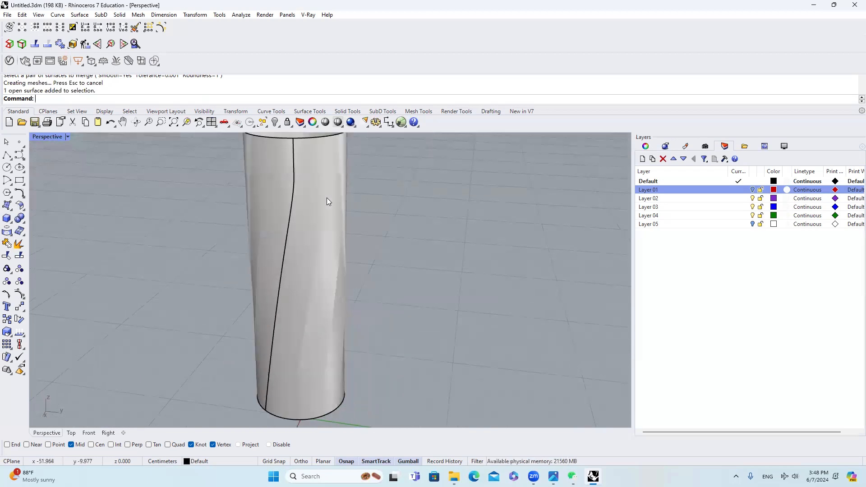
scroll(322, 204, down, 3)
right_drag(322, 204, 304, 195)
scroll(377, 242, up, 5)
scroll(359, 249, down, 5)
scroll(312, 226, down, 5)
scroll(296, 359, down, 3)
scroll(297, 362, up, 1)
Step: Duplicate the open border curves of the merged tumbler body with DupBorder
click(299, 365)
scroll(298, 367, up, 4)
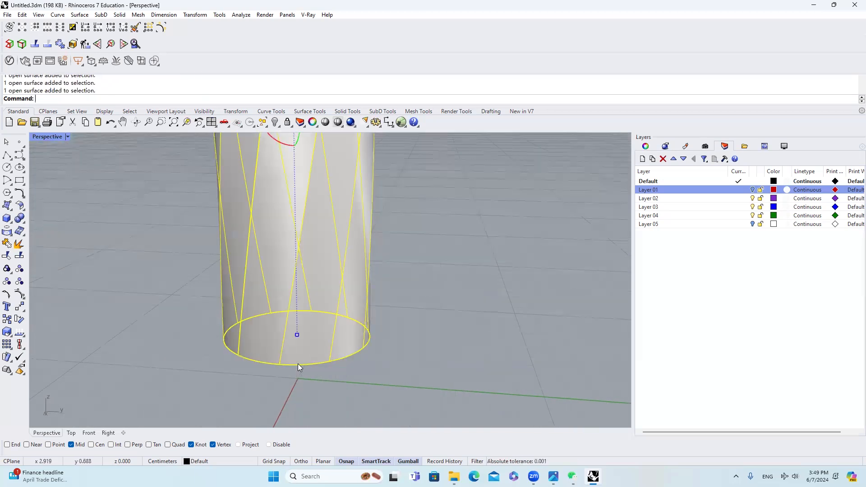
key(Return)
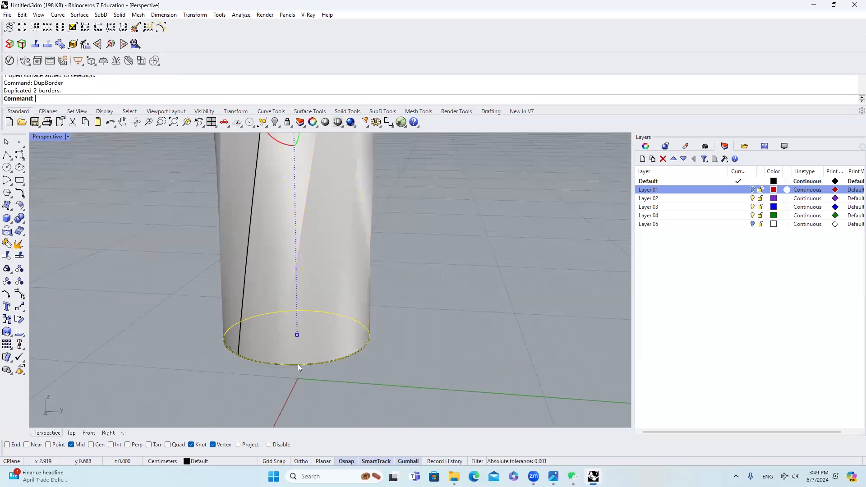
scroll(340, 320, down, 2)
right_drag(340, 320, 365, 328)
Step: Copy the border curves in place and flatten the copies onto the ground plane using SetPt with only Set Z, Align to World
key(ctrl+c)
key(ctrl+v)
text(SETPT)
key(Return)
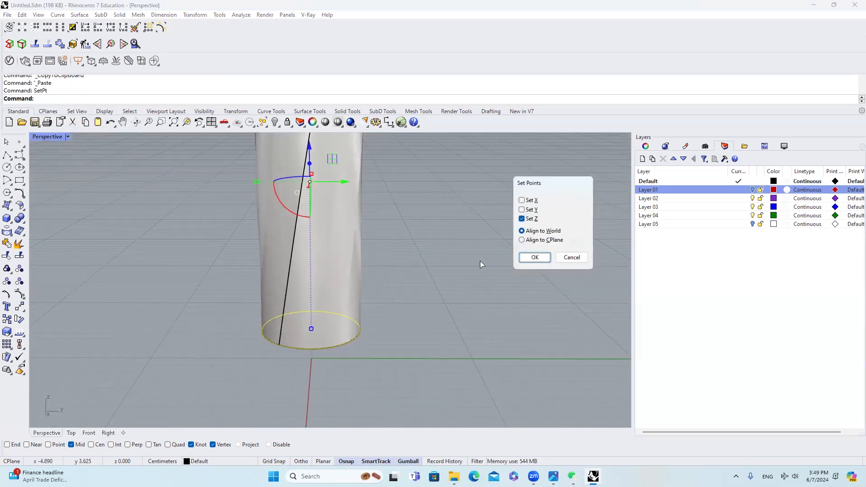
click(534, 258)
click(422, 343)
Step: Try to loft between the body's bottom border curve and its flattened copy on the ground using straight sections, and undo it
scroll(341, 344, up, 2)
click(341, 344)
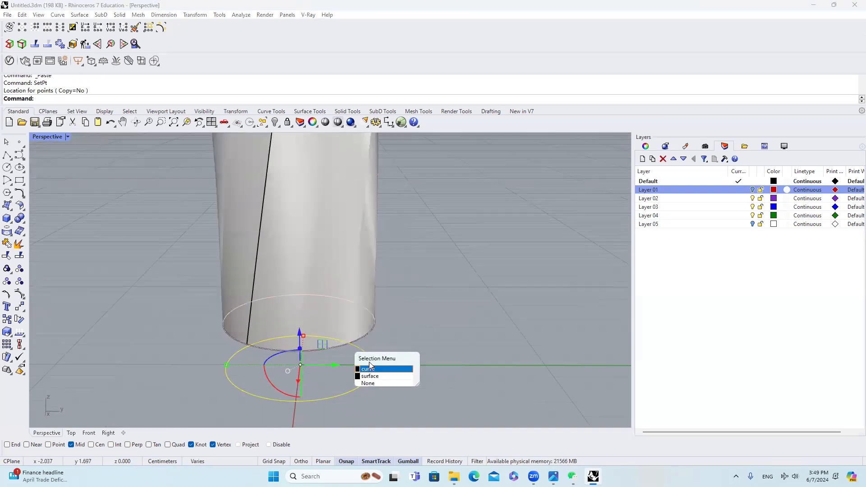
click(370, 368)
text(Loft)
key(Return)
key(Return)
right_drag(367, 357, 368, 286)
scroll(351, 261, up, 5)
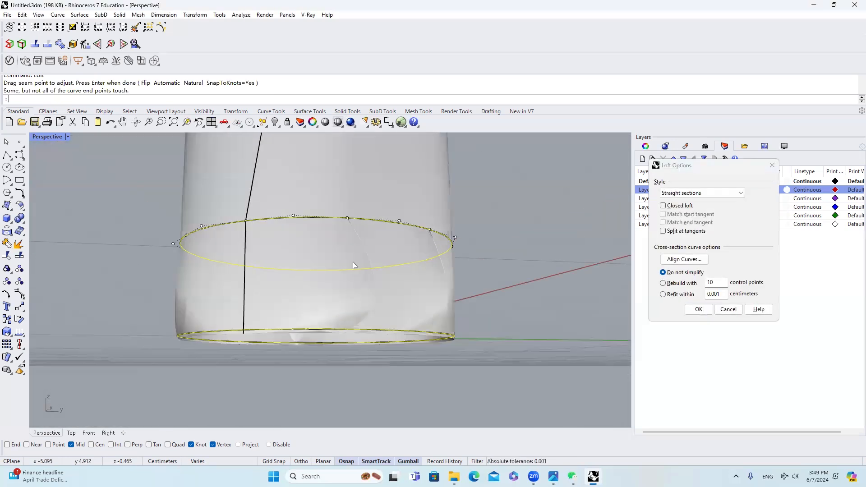
key(Return)
key(Escape)
key(ctrl+z)
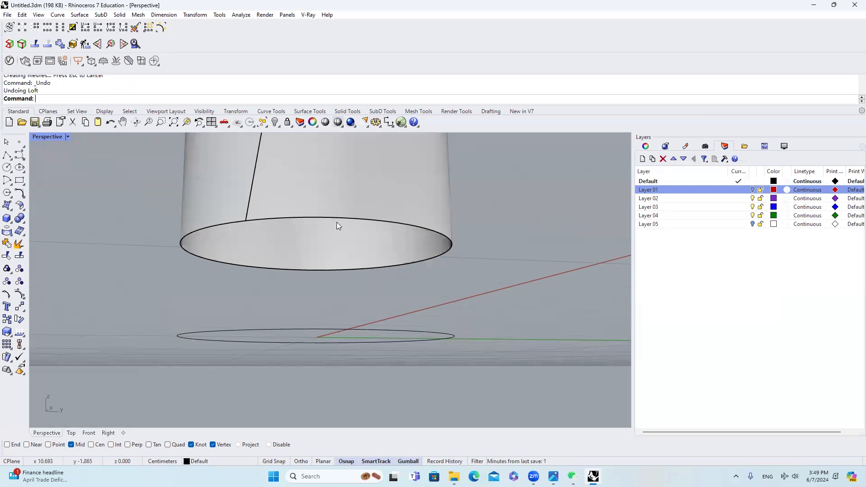
Step: Loft a band between the body's bottom border curve and the flattened ground curve with style Normal and Do not simplify
click(339, 225)
click(360, 241)
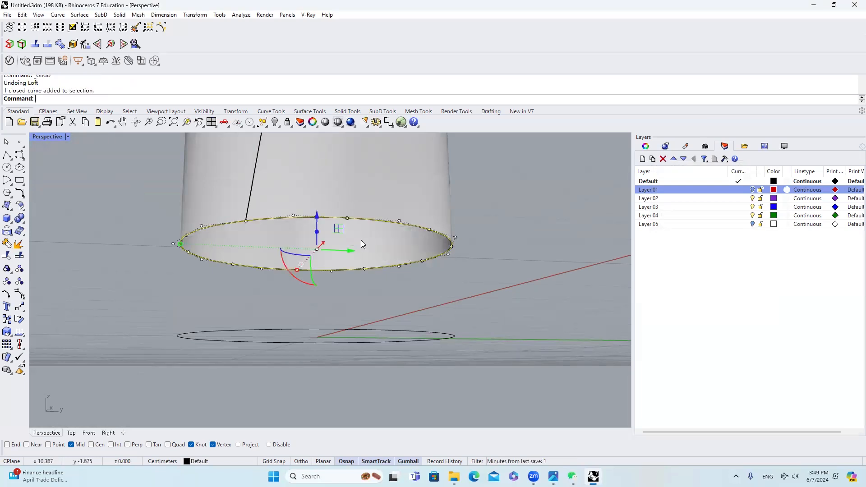
click(365, 330)
click(393, 356)
right_drag(393, 356, 441, 297)
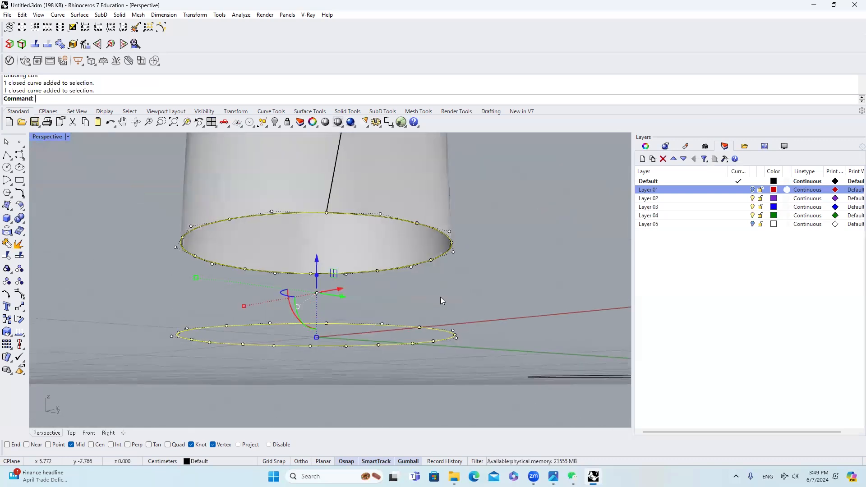
text(oft)
key(Return)
key(Return)
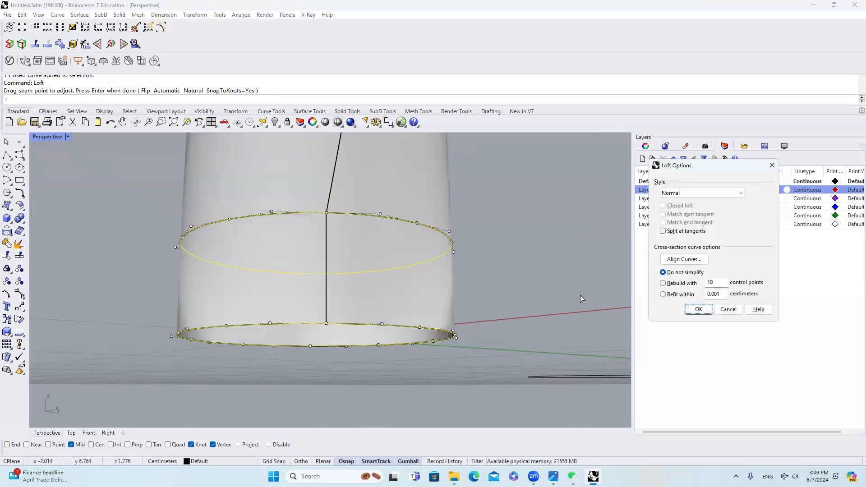
click(698, 309)
Step: Merge the lofted base band with the tumbler body above it using MergeSrf
right_drag(513, 284, 379, 289)
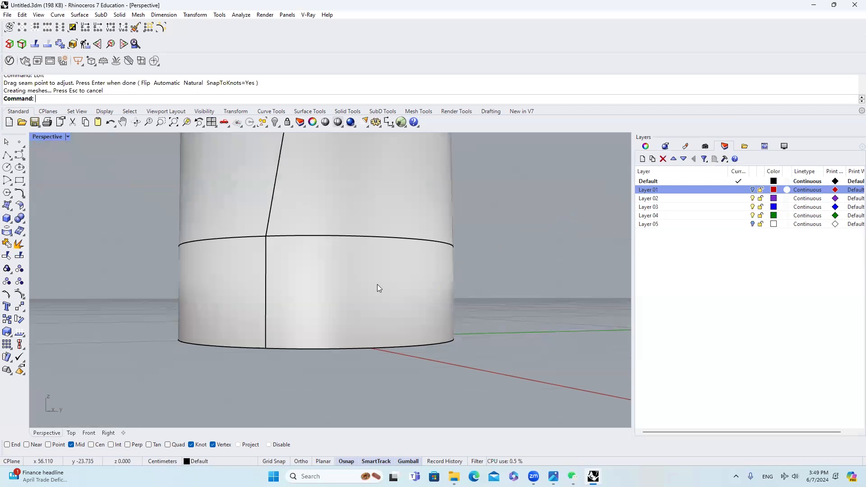
text(MErgeSrf)
key(Return)
click(378, 284)
click(388, 221)
scroll(311, 244, down, 3)
right_drag(313, 236, 354, 224)
scroll(375, 260, up, 5)
click(360, 285)
key(Escape)
Step: Check the merged body's smoothness at the base and rim with Zebra analysis, using thin horizontal and vertical stripes
scroll(354, 224, up, 5)
scroll(346, 232, down, 5)
scroll(347, 236, down, 3)
click(363, 232)
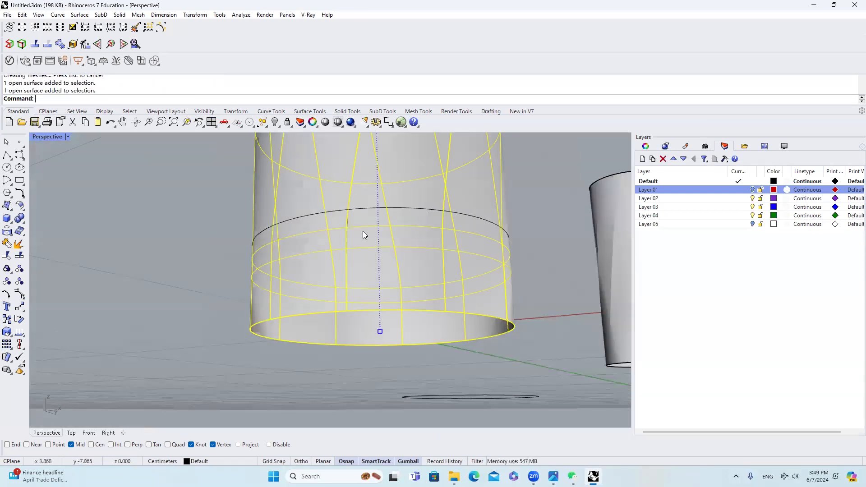
scroll(364, 233, down, 2)
key(Return)
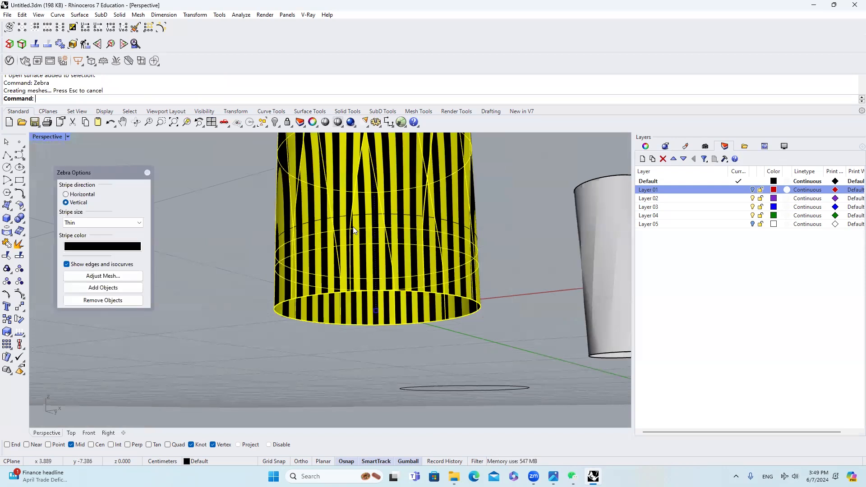
scroll(353, 226, up, 5)
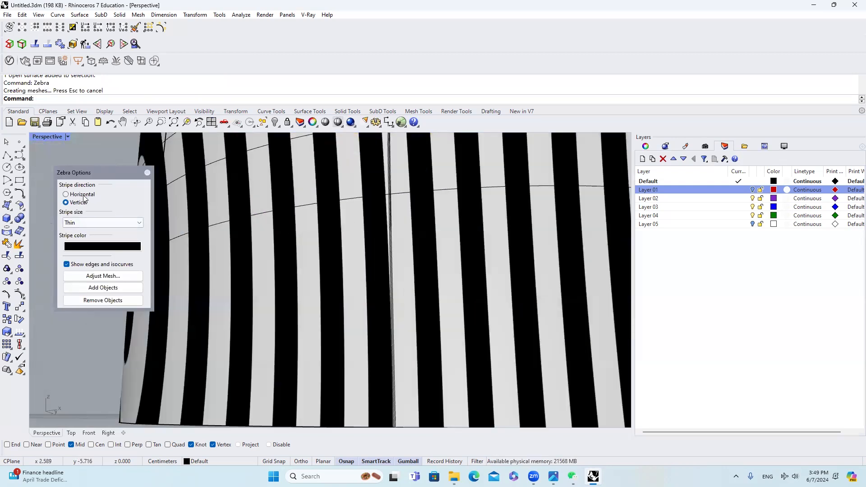
click(82, 195)
scroll(409, 245, up, 4)
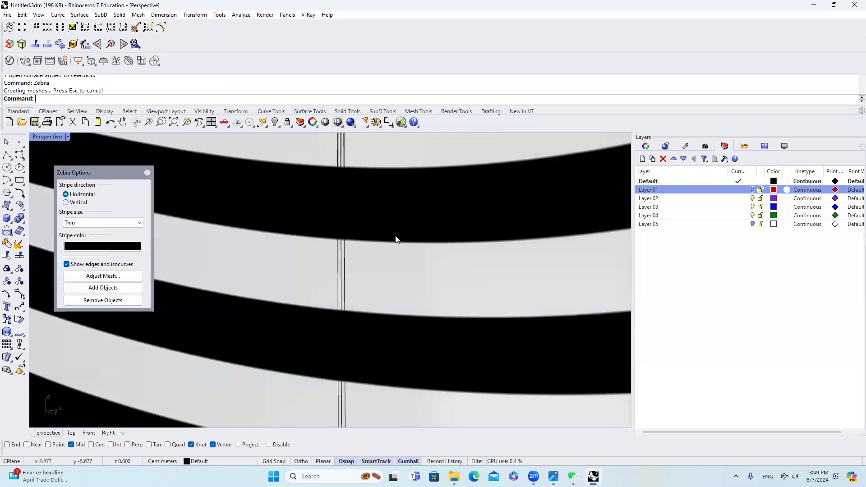
scroll(396, 239, down, 6)
scroll(241, 234, up, 4)
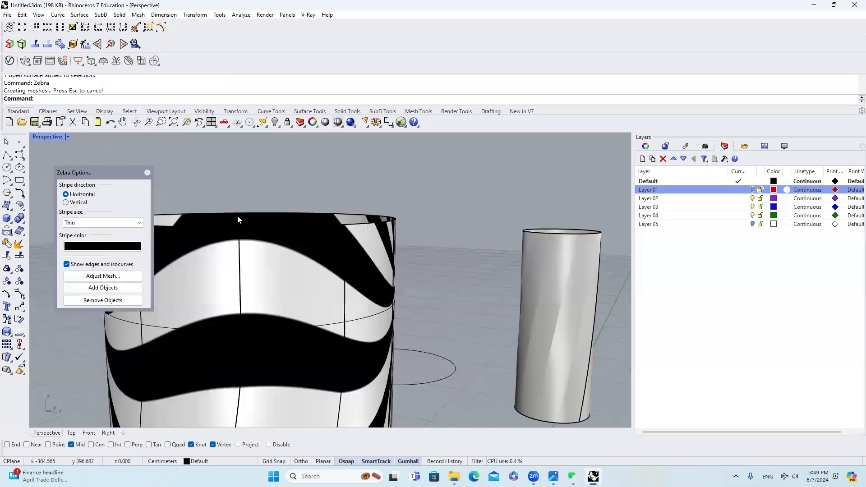
scroll(237, 215, up, 4)
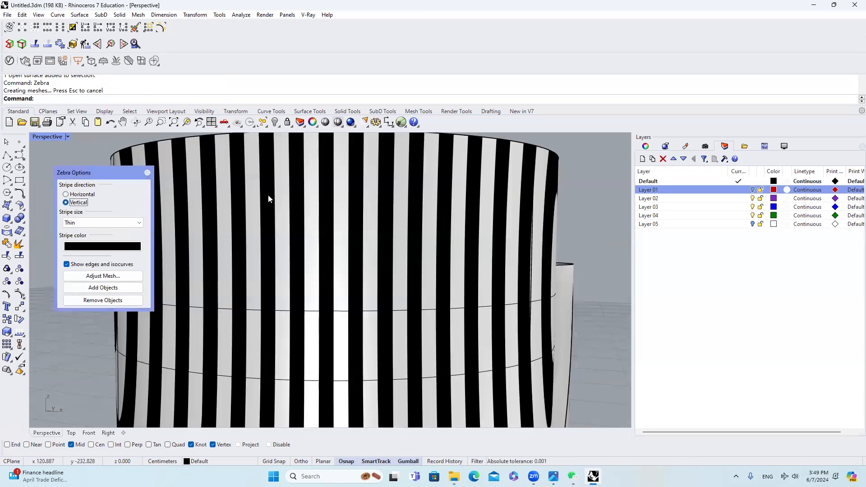
scroll(281, 251, down, 3)
click(148, 170)
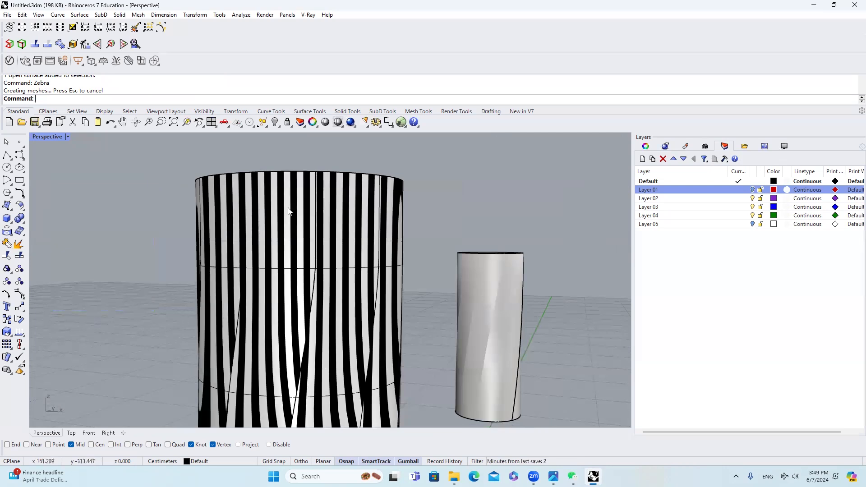
scroll(322, 213, down, 6)
right_drag(323, 214, 266, 246)
scroll(279, 292, up, 4)
click(260, 234)
key(Escape)
scroll(275, 298, down, 5)
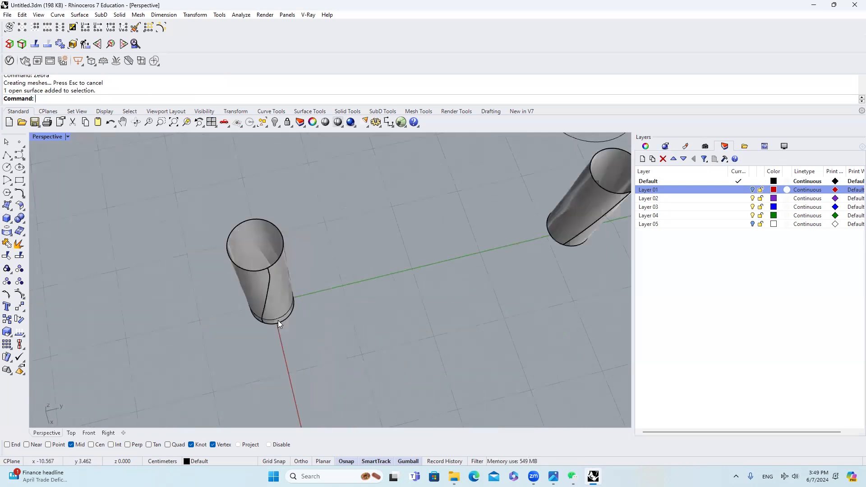
Step: Cap the tumbler's bottom opening with PlanarSrf from the closed base curve, accepting curve boolean processing
right_drag(278, 320, 258, 267)
scroll(259, 326, up, 8)
right_drag(269, 350, 336, 333)
click(276, 349)
click(304, 373)
scroll(308, 313, down, 5)
text(PlanarSrf)
key(Return)
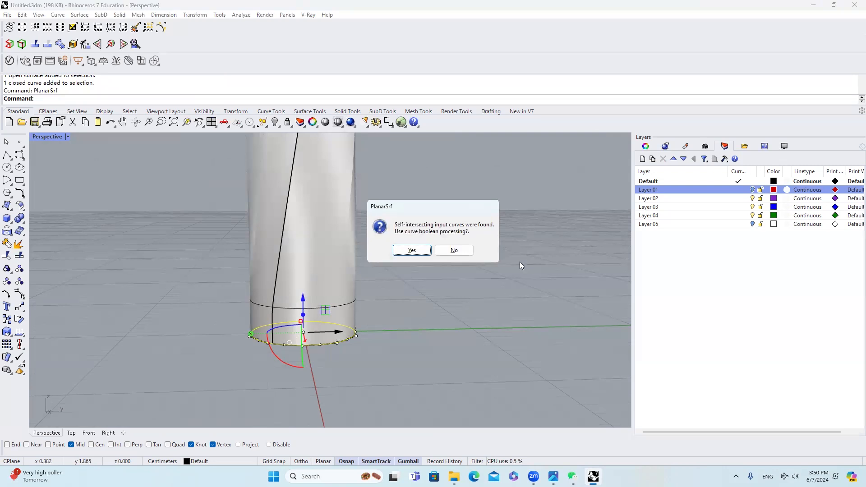
click(412, 250)
scroll(310, 306, up, 5)
key(Escape)
Step: Examine all edges of the tumbler body around the base with Edge Analysis
scroll(253, 285, up, 5)
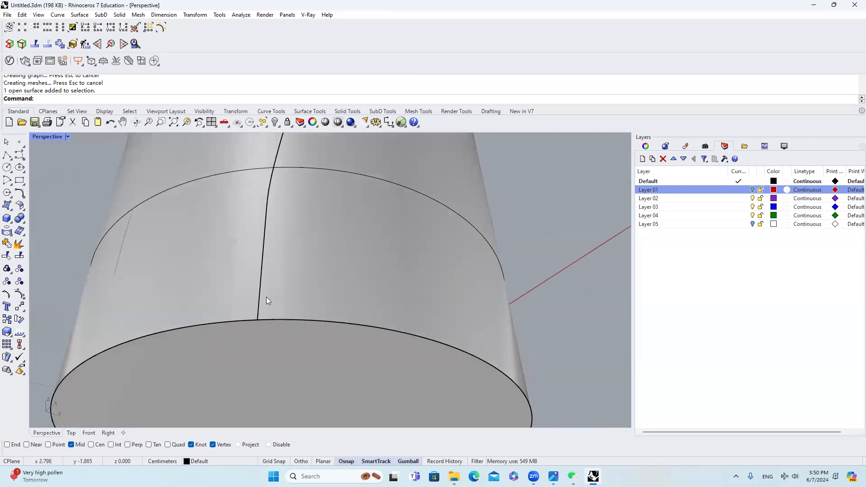
scroll(273, 284, up, 3)
scroll(293, 270, down, 4)
click(167, 232)
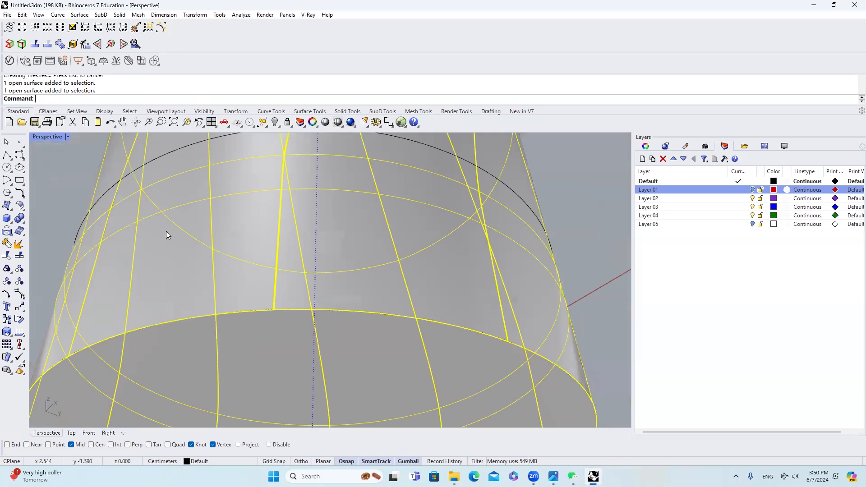
click(9, 44)
right_drag(302, 276, 516, 166)
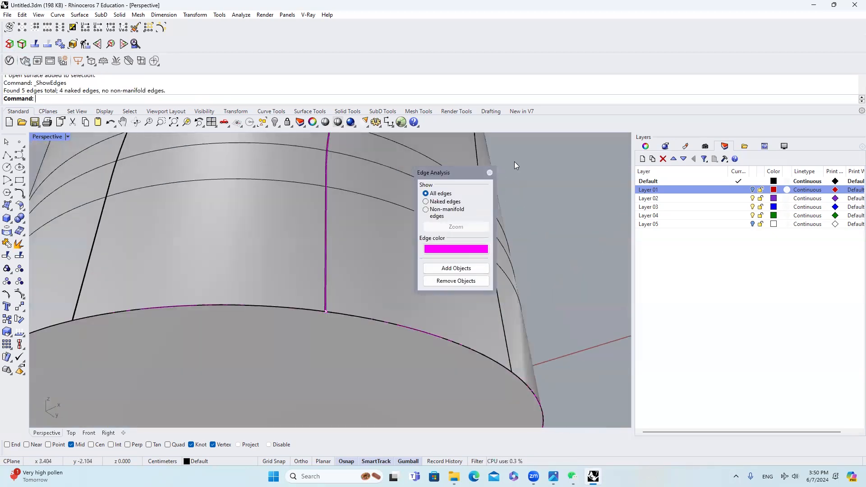
click(489, 173)
Step: Join the planar bottom cap with the tumbler body into one polysurface
scroll(355, 224, down, 5)
click(350, 321)
click(348, 318)
click(6, 244)
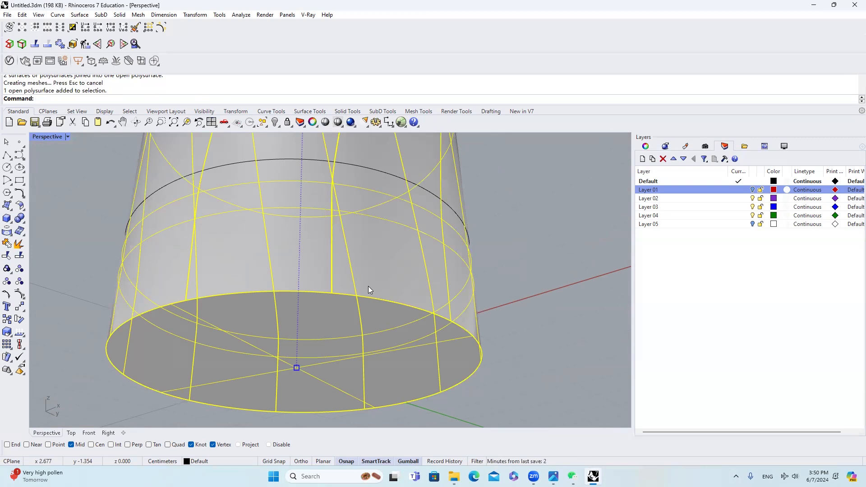
Step: Try to round the tumbler's bottom edge with FilletEdge at radius 1, and undo it
key(Return)
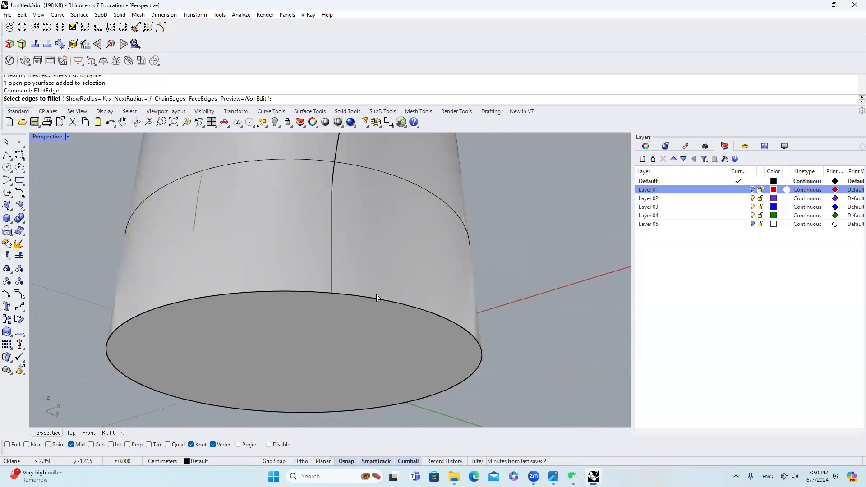
click(374, 296)
right_drag(335, 296, 375, 336)
click(288, 296)
key(Return)
key(Return)
key(ctrl+z)
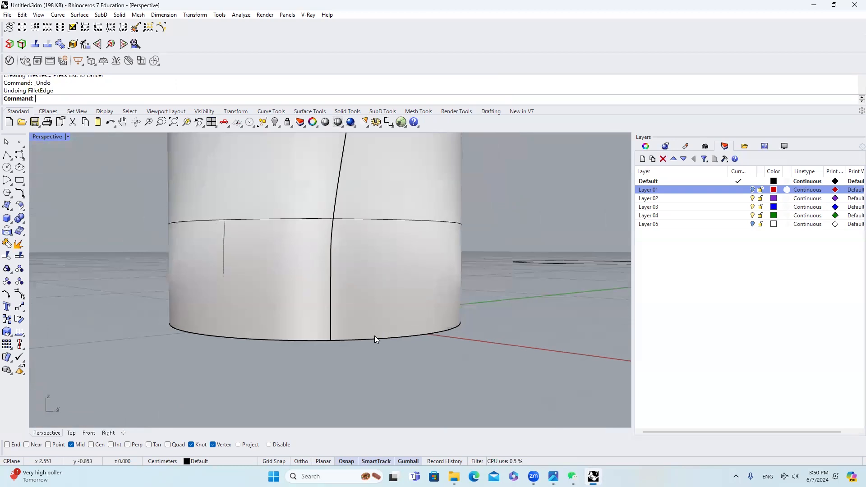
key(Return)
click(374, 339)
key(Escape)
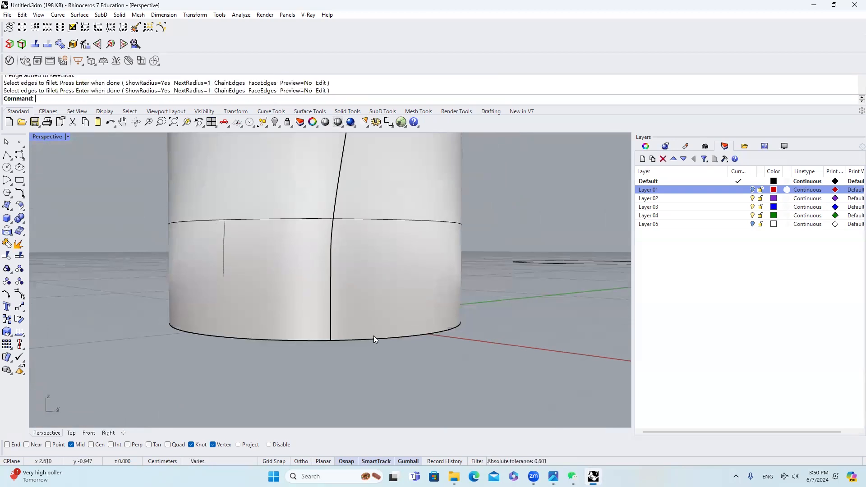
Step: Fillet the tumbler's bottom edge with FilletEdge at radius 0.2
key(Return)
click(132, 99)
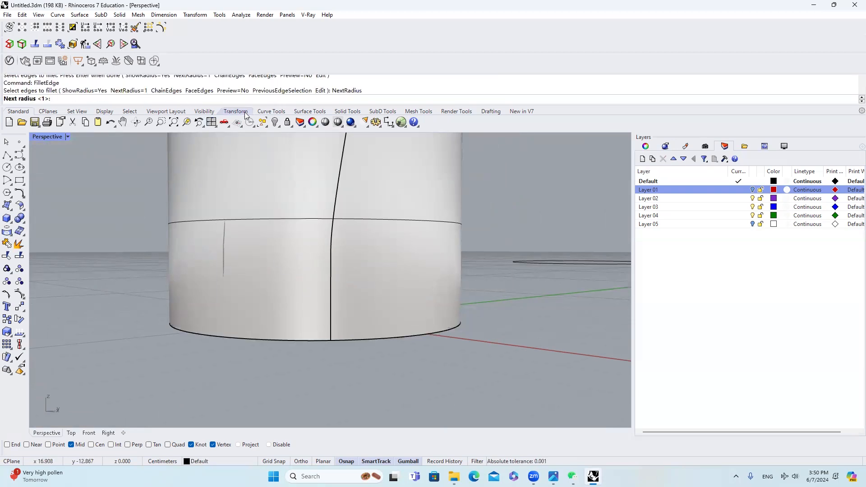
key(Return)
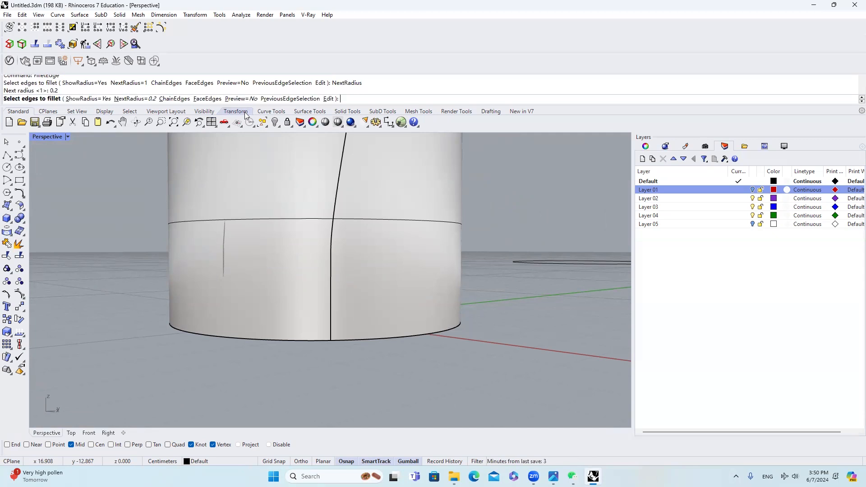
click(372, 338)
key(Return)
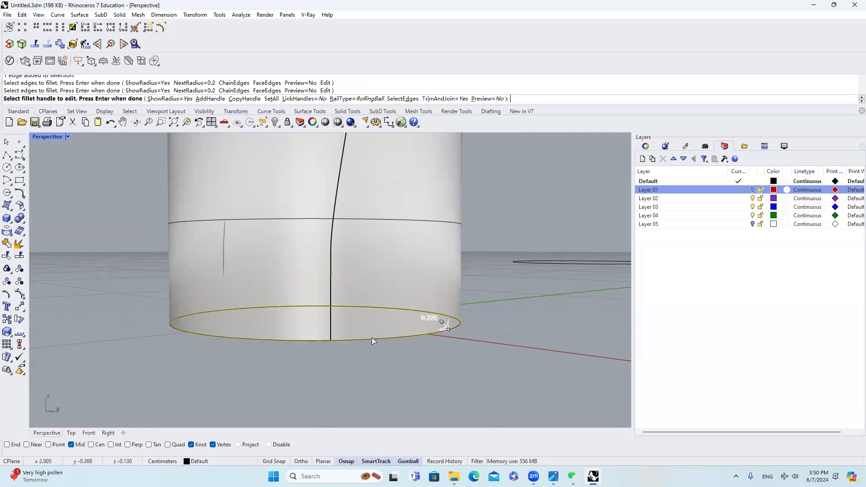
right_drag(384, 327, 327, 347)
scroll(326, 346, down, 12)
right_drag(330, 313, 315, 333)
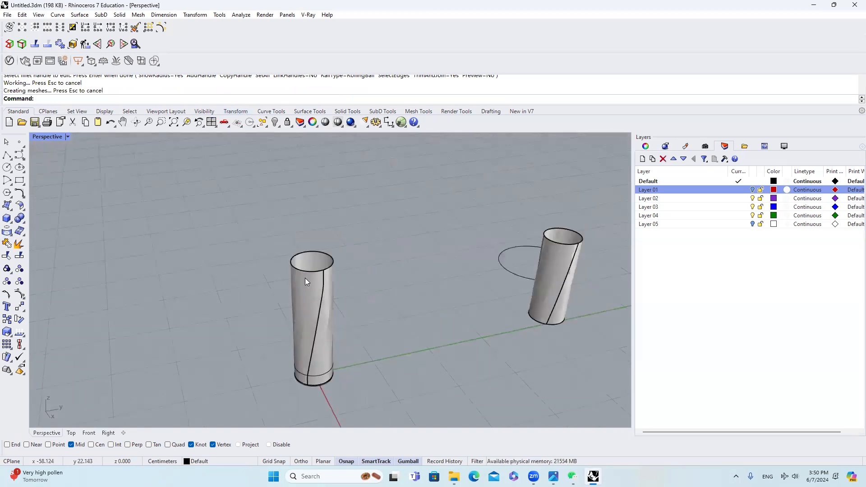
Step: Turn on Layer 01, copy its closed circle at the rim in place, and scale the copy slightly inward
scroll(309, 271, up, 9)
click(312, 273)
click(339, 298)
scroll(334, 304, up, 3)
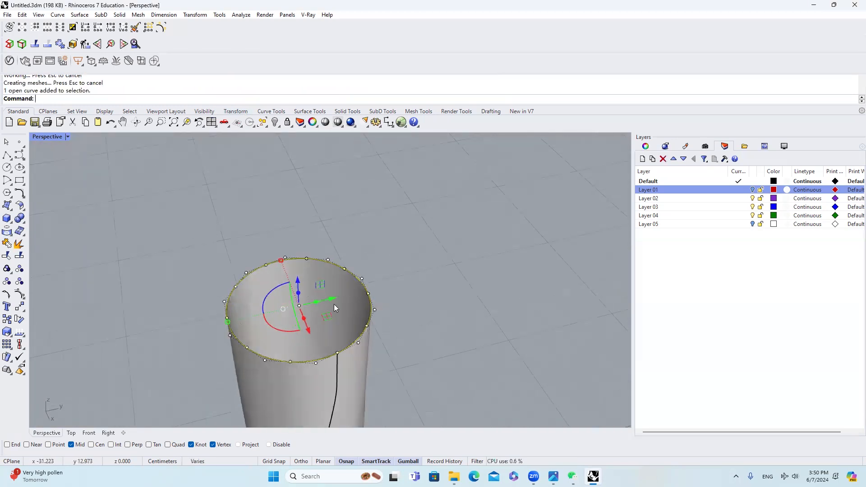
key(Escape)
click(356, 254)
click(396, 292)
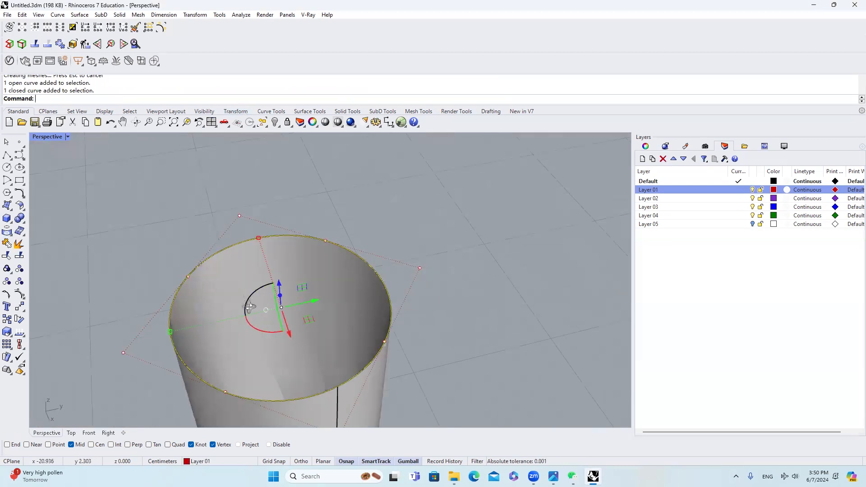
right_drag(249, 308, 245, 312)
key(ctrl+c)
key(ctrl+v)
shift+drag(172, 329, 183, 327)
Step: Duplicate the inner rim circle straight down inside the tumbler to just above the base
scroll(287, 206, down, 8)
right_drag(302, 225, 302, 216)
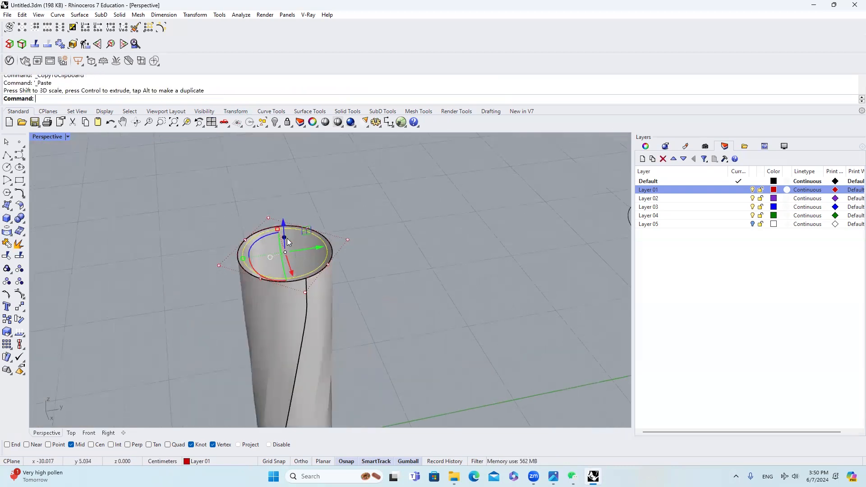
scroll(292, 201, down, 8)
drag(290, 203, 297, 319)
scroll(303, 204, up, 5)
scroll(303, 204, down, 5)
scroll(281, 175, up, 6)
Step: Loft the inner wall between the inner rim circle and the lower circle with style Normal and Do not simplify
click(283, 163)
click(309, 189)
scroll(309, 188, down, 4)
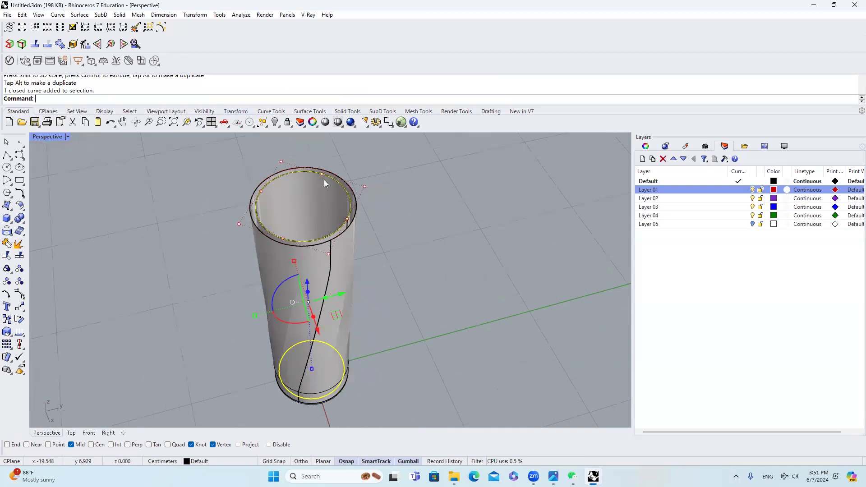
text(Loft)
key(Return)
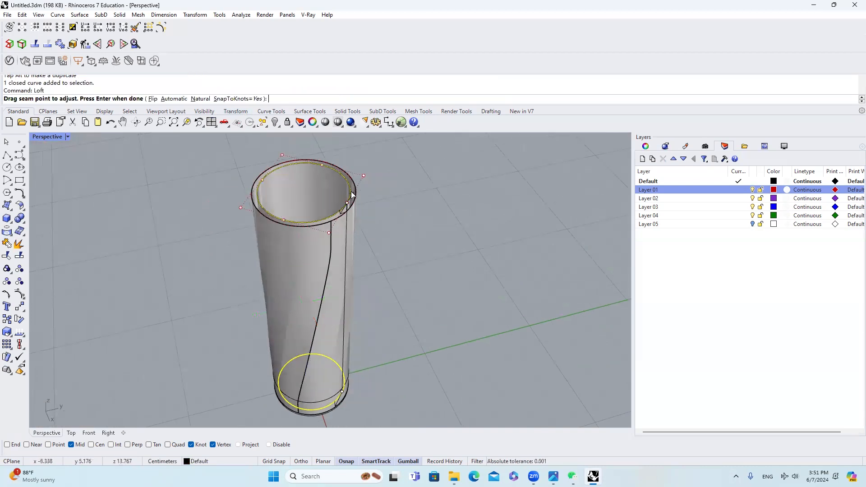
key(Return)
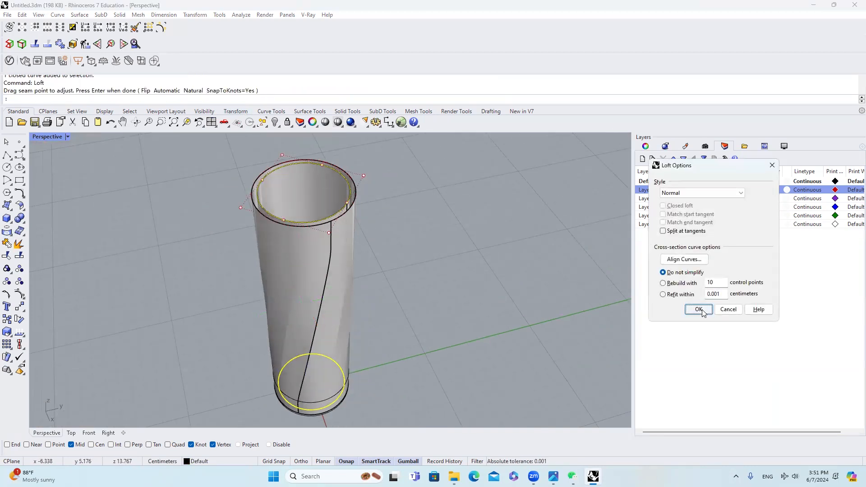
click(702, 311)
right_drag(385, 222, 354, 263)
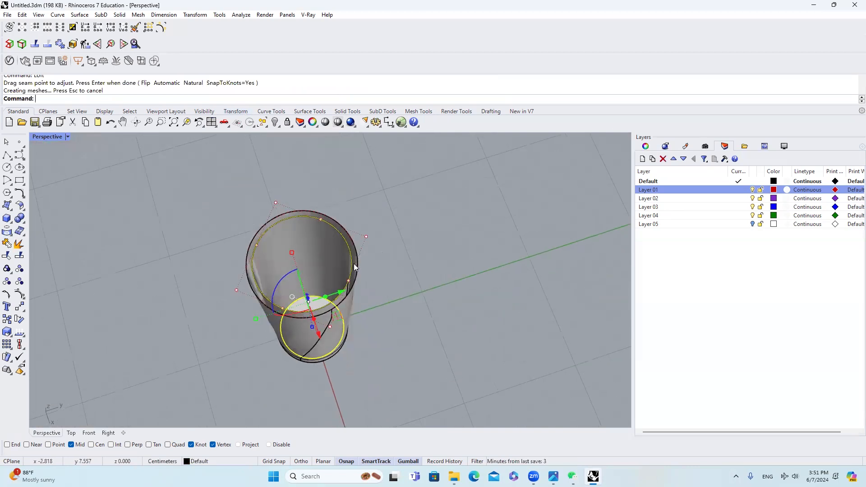
key(Escape)
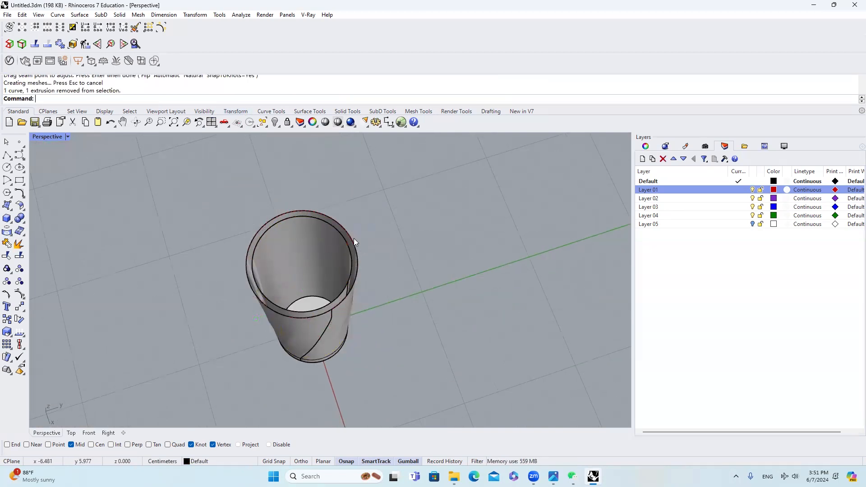
Step: Hide the tumbler's outer shell polysurface so that the inner wall can be worked on alone
click(341, 315)
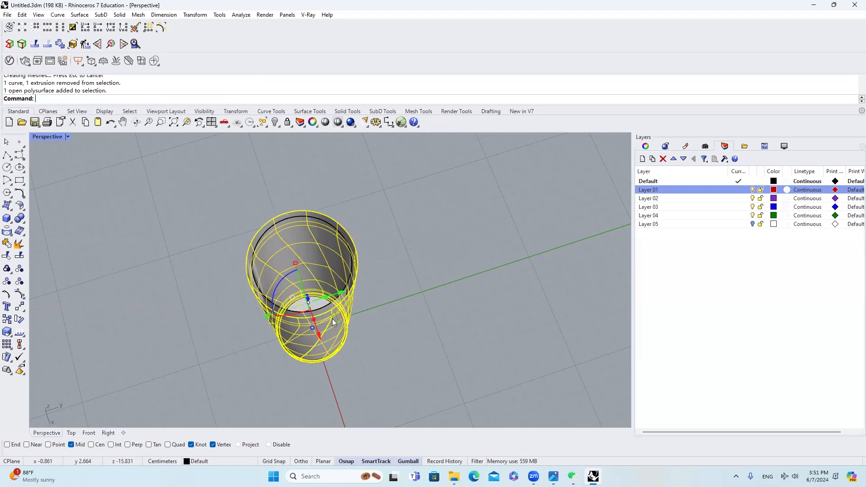
key(ctrl+h)
right_drag(333, 323, 316, 232)
scroll(316, 232, down, 4)
scroll(321, 349, up, 5)
Step: Duplicate the border curves of the lofted inner wall surface with DupBorder
click(314, 348)
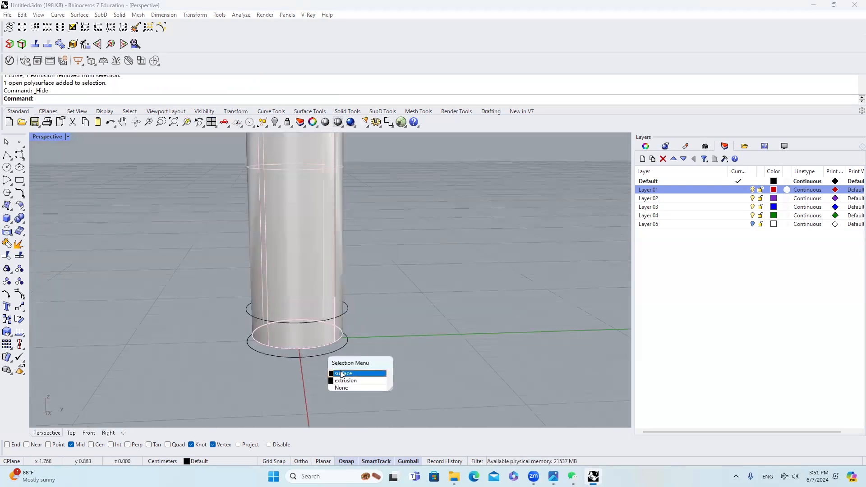
click(342, 375)
right_drag(342, 374, 312, 267)
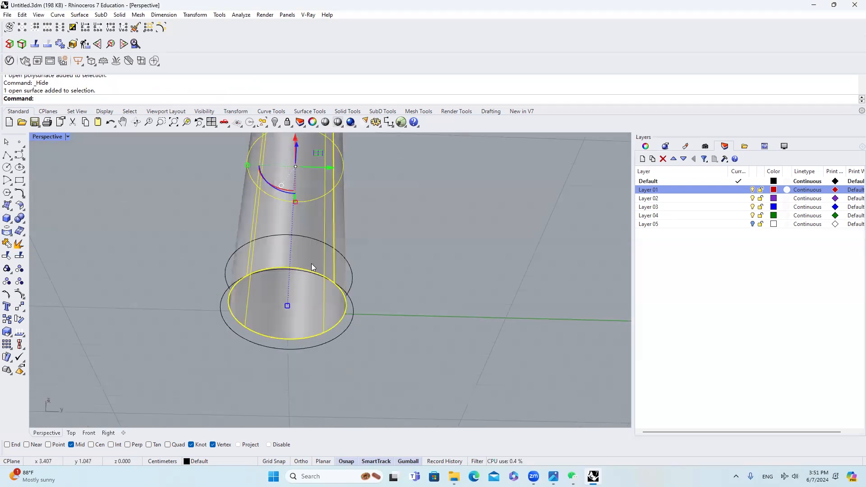
key(Return)
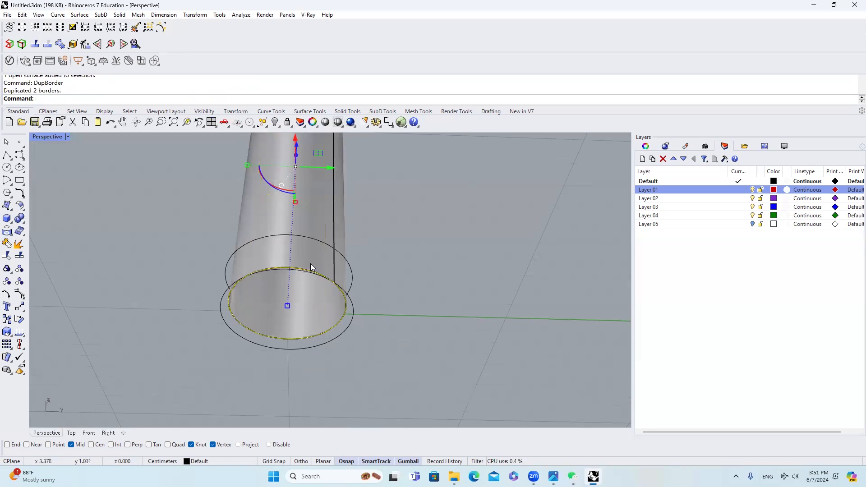
Step: Cap the inner wall's lower opening by running PlanarSrf on its bottom border curve
click(307, 269)
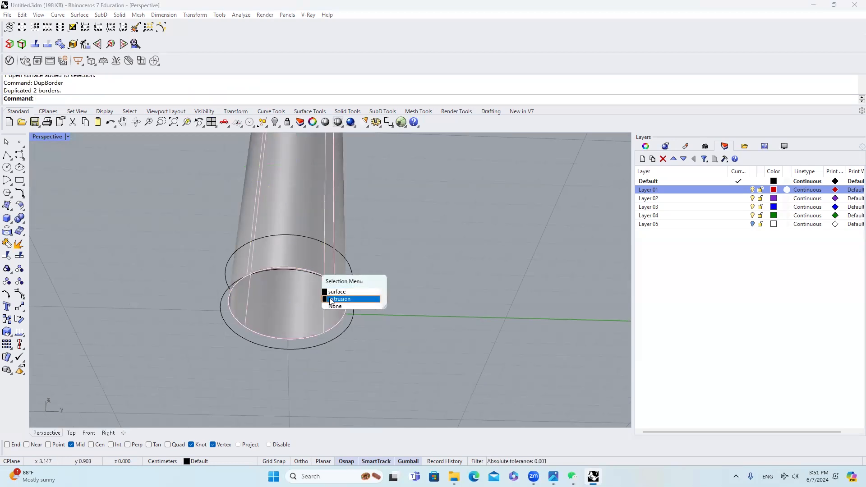
click(350, 292)
scroll(291, 269, up, 3)
click(297, 271)
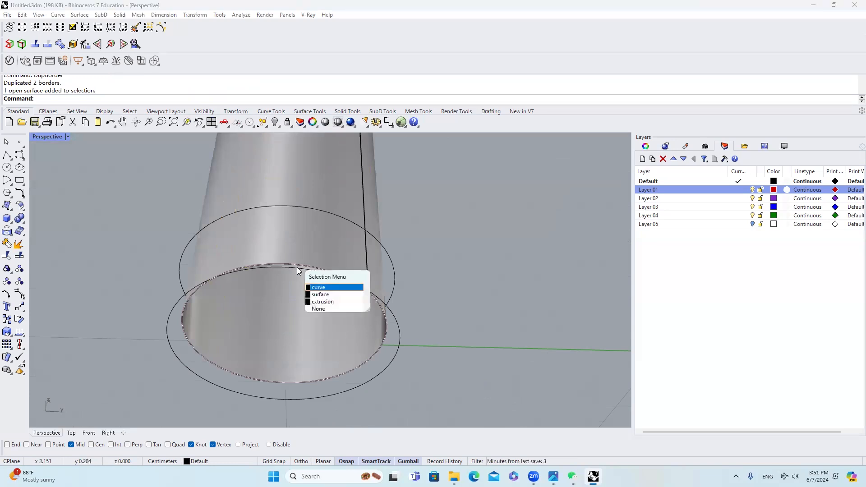
click(316, 286)
text(PlanarSrf)
key(Return)
Step: Join the inner wall and its planar bottom cap into one polysurface
click(334, 241)
click(358, 262)
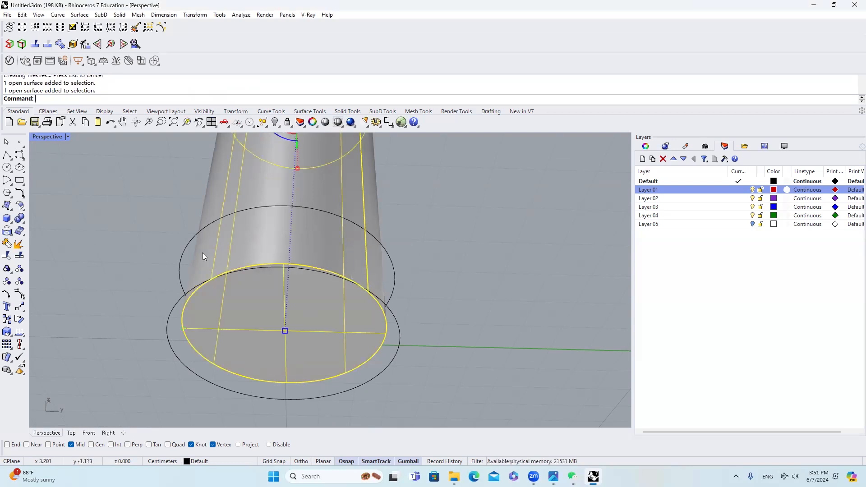
click(8, 256)
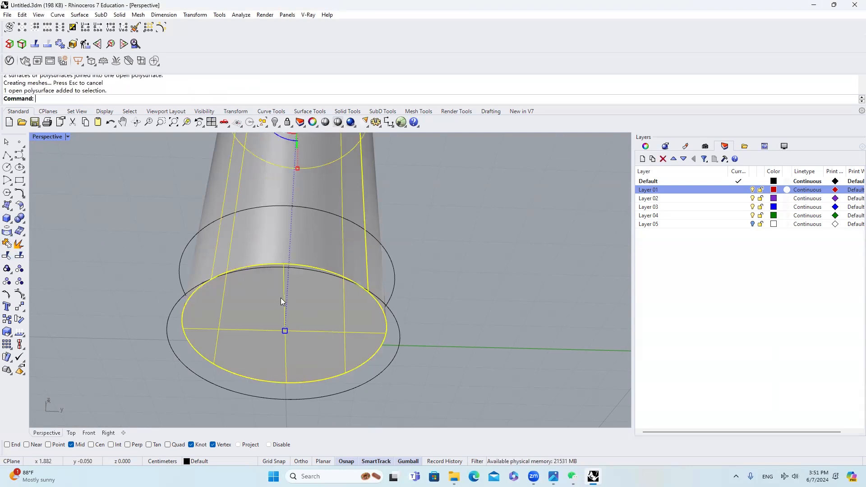
click(21, 237)
click(19, 243)
click(7, 243)
Step: Try deleting the joined inner-wall polysurface and undo the deletion
click(313, 264)
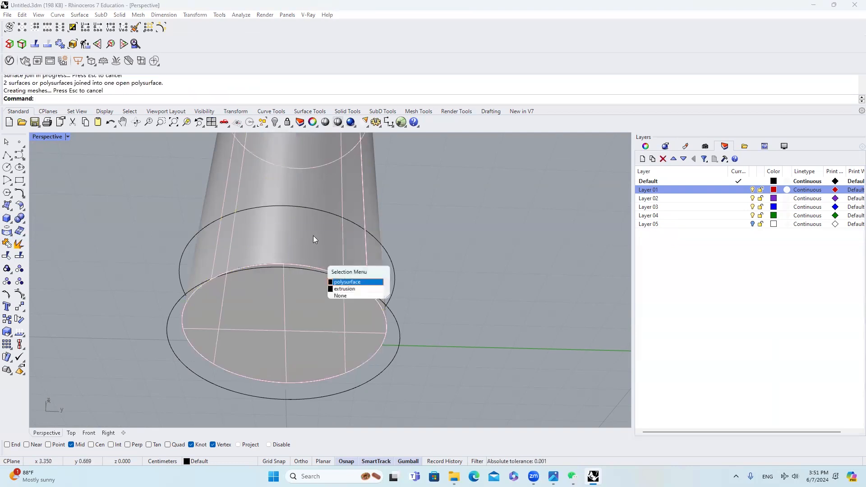
click(362, 284)
right_drag(347, 263, 326, 278)
text(E)
key(Delete)
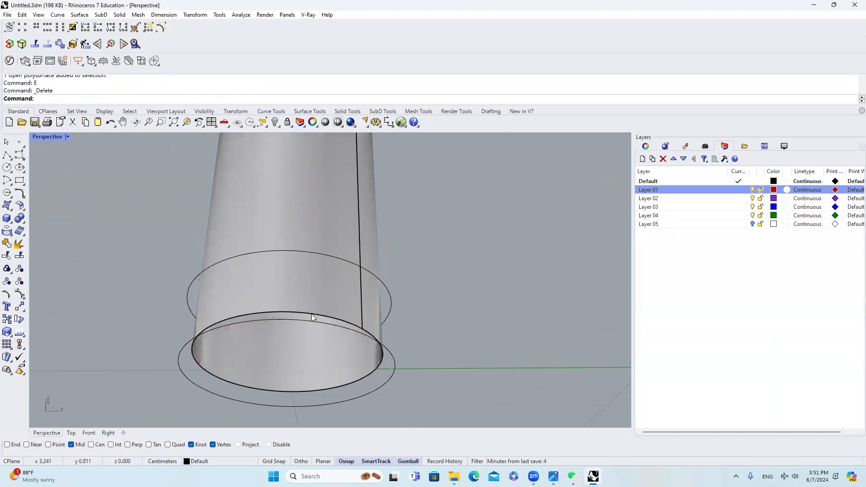
key(ctrl+z)
Step: Delete the extra extrusion overlapping the inner wall
click(364, 325)
key(Delete)
Step: Fillet the bottom edge of the inner wall with FilletEdge at radius 0.2
click(313, 312)
click(321, 295)
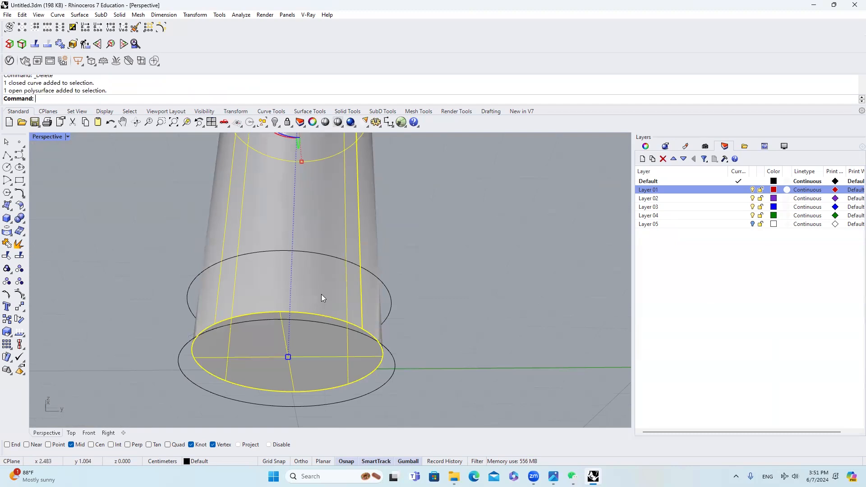
text(filletedge)
key(Return)
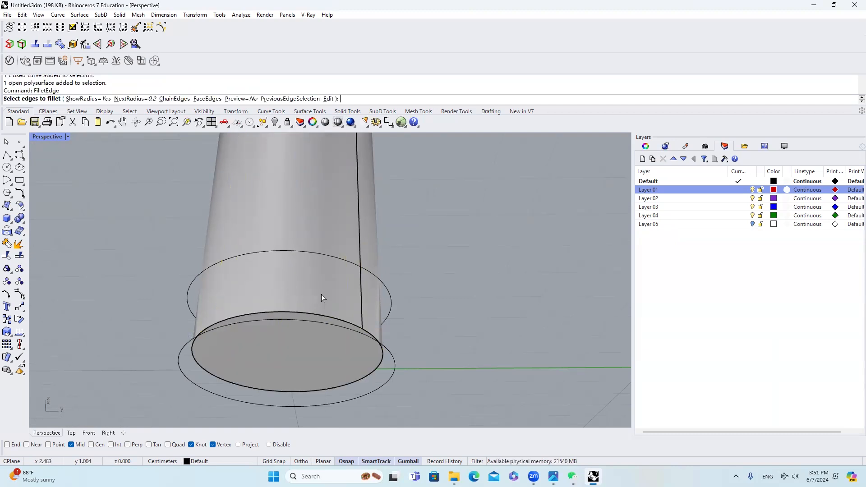
click(313, 310)
key(Return)
key(Return)
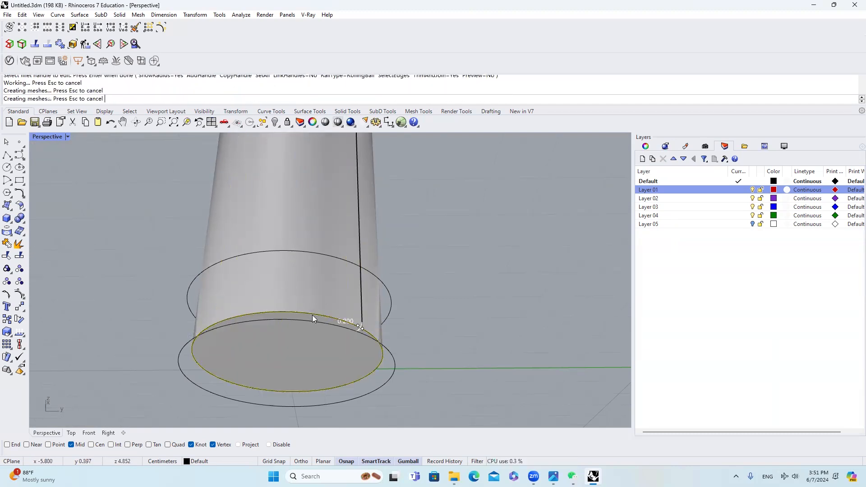
Step: Show the hidden outer shell of the tumbler again
scroll(326, 310, down, 8)
right_drag(345, 271, 335, 294)
right_click(275, 122)
Step: Close the gap at the rim with PlanarSrf between the inner rim circle and the red outer rim circle
scroll(338, 192, up, 6)
right_drag(323, 235, 362, 246)
scroll(330, 254, up, 8)
scroll(284, 284, up, 7)
scroll(300, 258, down, 10)
scroll(302, 234, up, 3)
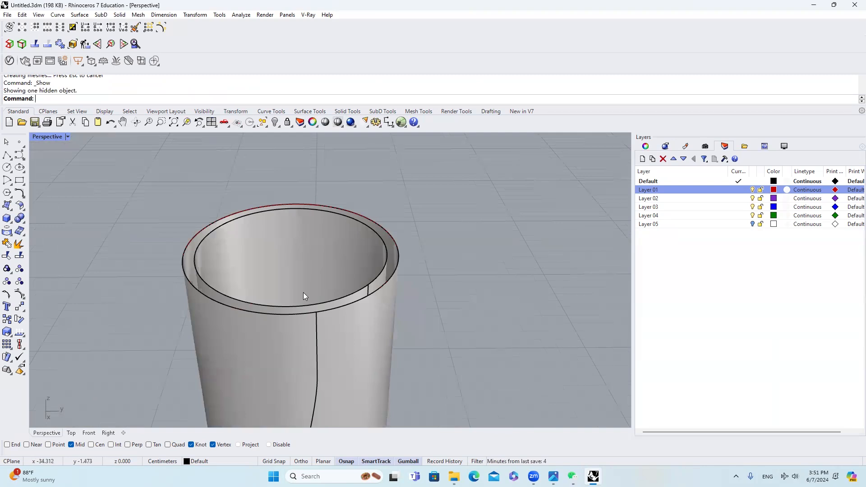
text(arSrf)
key(Return)
click(353, 313)
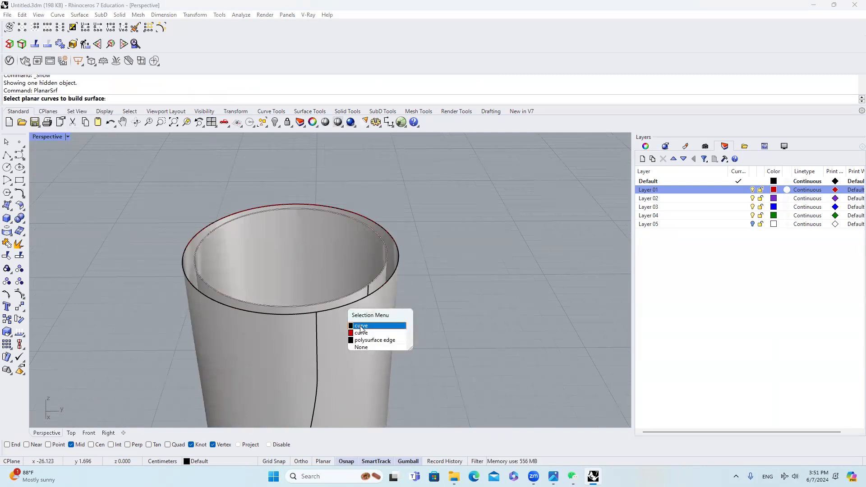
click(361, 326)
click(371, 310)
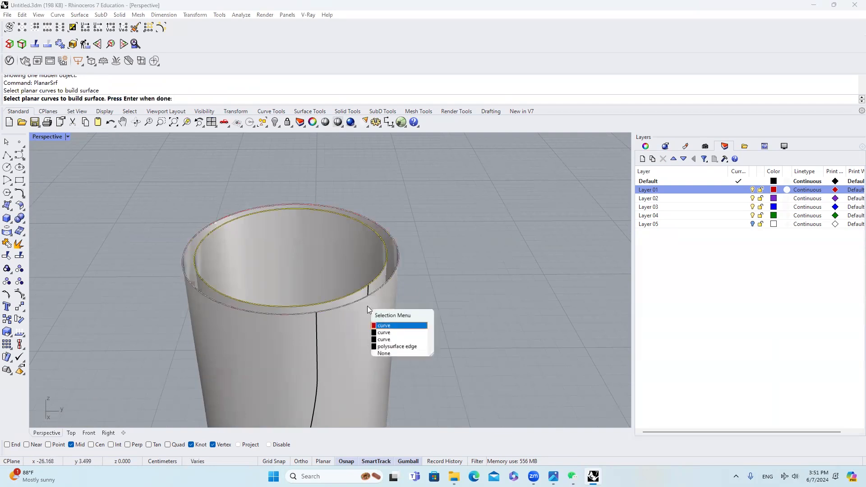
click(383, 326)
key(Return)
Step: Join the flat rim surface to the tumbler's outer shell
scroll(215, 278, up, 3)
click(199, 294)
click(217, 311)
click(175, 320)
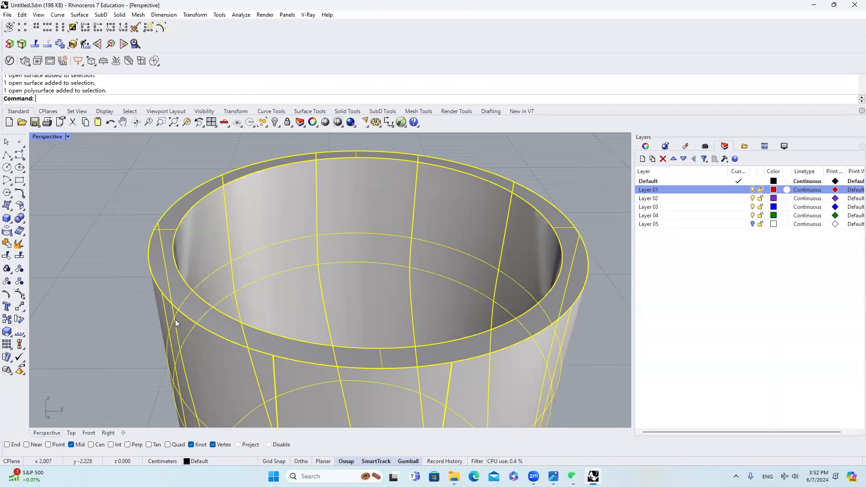
click(6, 244)
click(194, 306)
scroll(213, 292, down, 6)
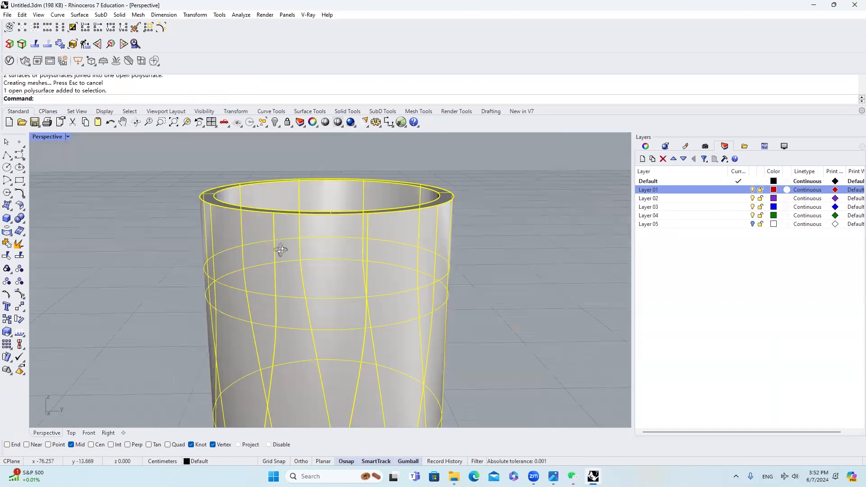
key(Escape)
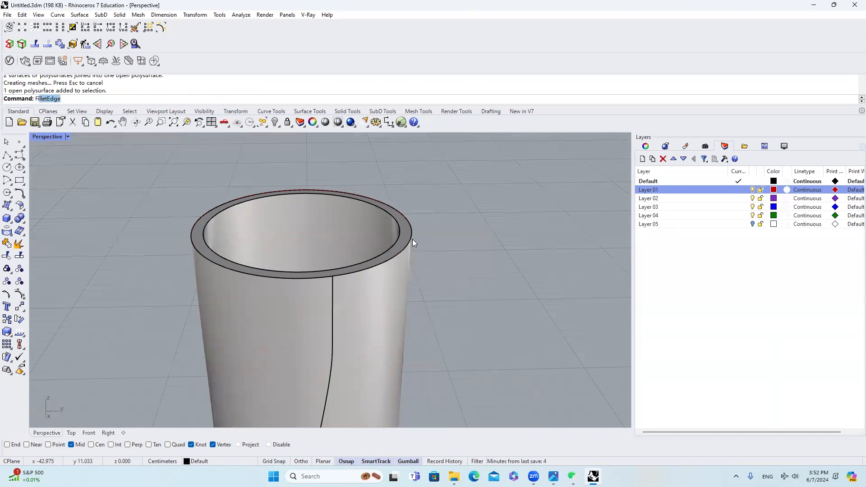
Step: Try filleting the tumbler's rim with FilletEdge at radius 0.2 and undo it
key(Return)
drag(151, 169, 456, 301)
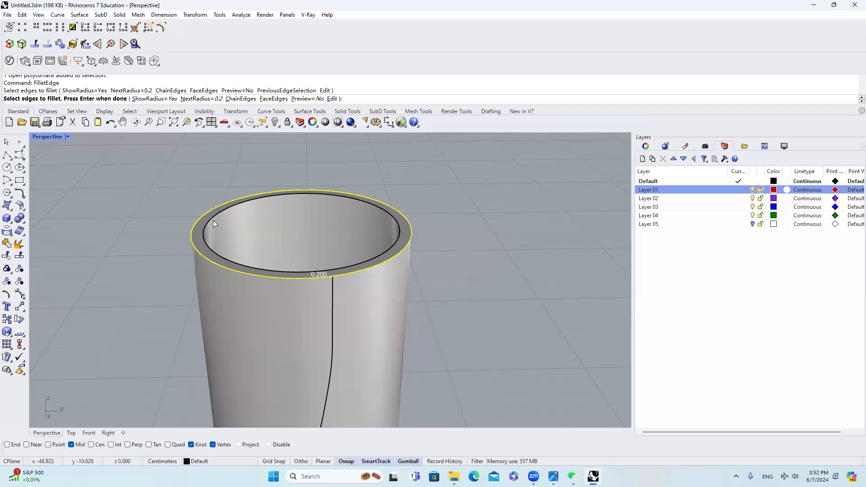
key(Return)
key(Return)
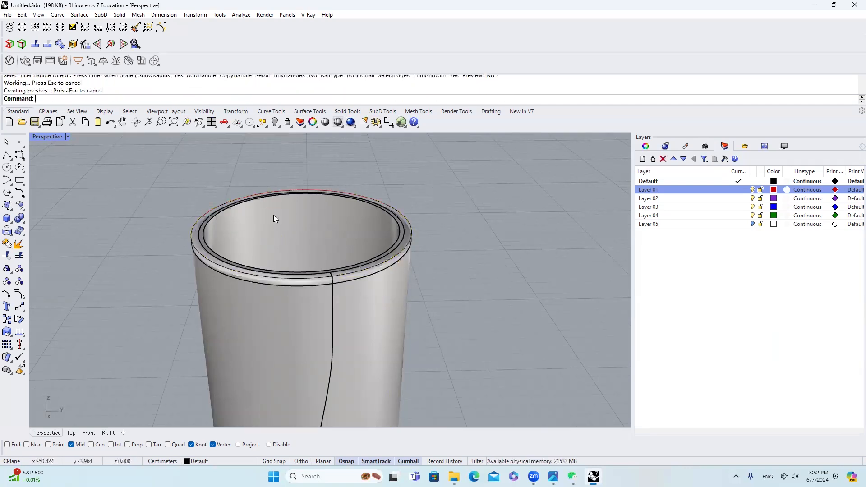
click(219, 273)
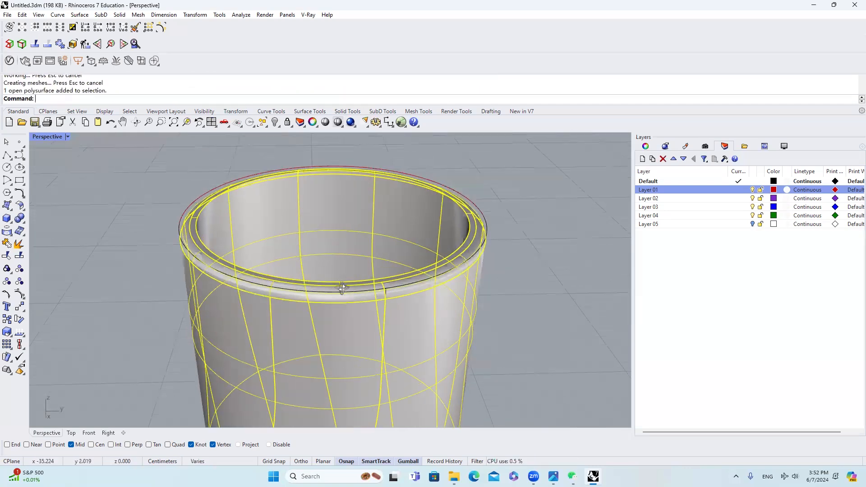
key(Escape)
scroll(475, 272, up, 5)
scroll(476, 245, down, 5)
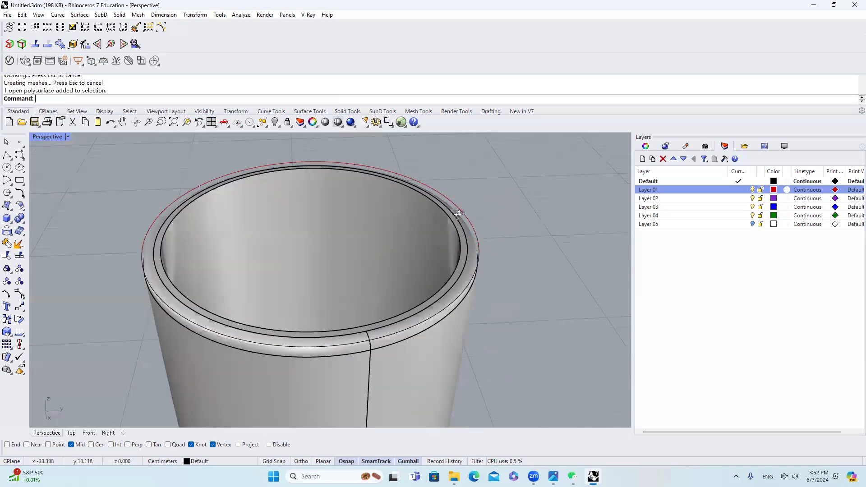
key(ctrl+z)
Step: Fillet the outer rim edge with FilletEdge at radius 0.1
scroll(380, 237, down, 3)
key(Return)
click(140, 99)
text(0)
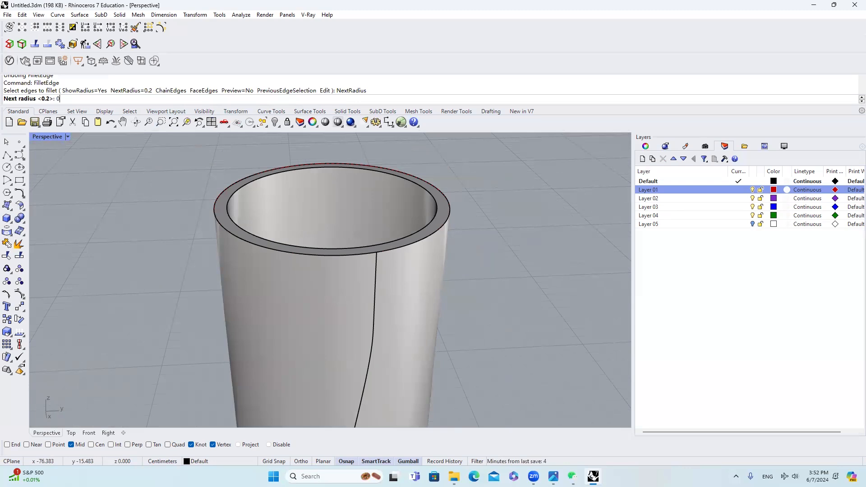
key(Return)
drag(167, 149, 489, 284)
key(Return)
key(Return)
scroll(408, 233, up, 2)
scroll(408, 233, up, 2)
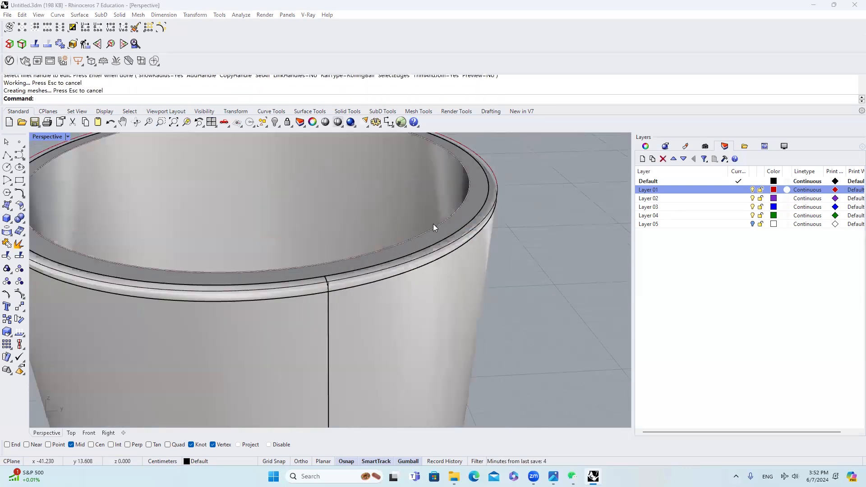
Step: Join the inner wall polysurface to the filleted rim and outer shell
click(448, 232)
click(468, 264)
scroll(483, 216, down, 4)
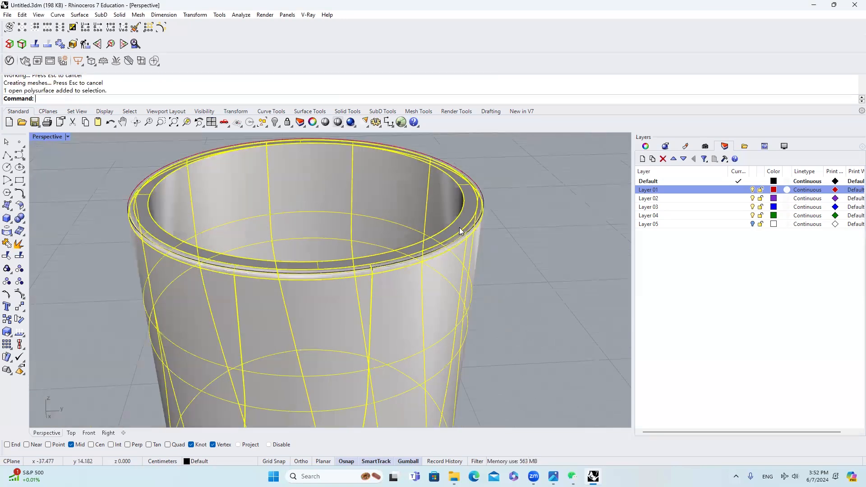
scroll(204, 218, up, 4)
key(Escape)
click(160, 229)
shift+click(132, 206)
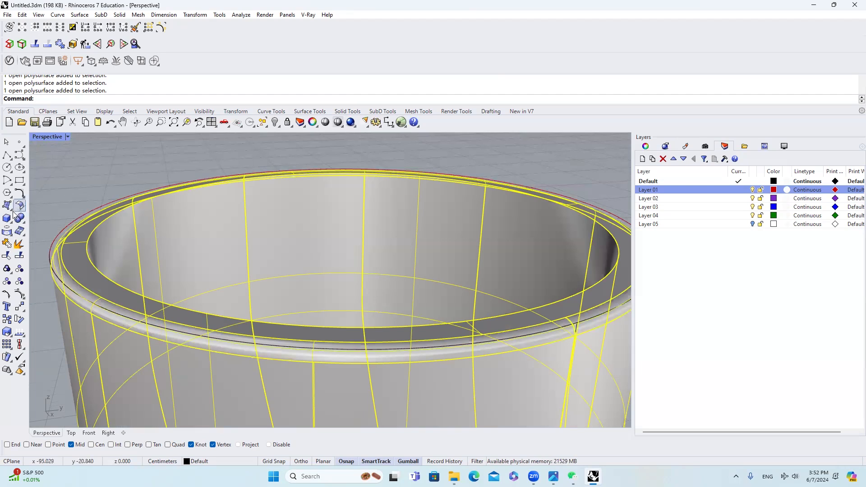
key(ctrl+j)
click(89, 247)
click(160, 246)
scroll(160, 244, down, 5)
Step: Fillet the inner rim edge with FilletEdge at radius 0.1
click(230, 241)
click(95, 236)
text(FilletEdge)
key(Return)
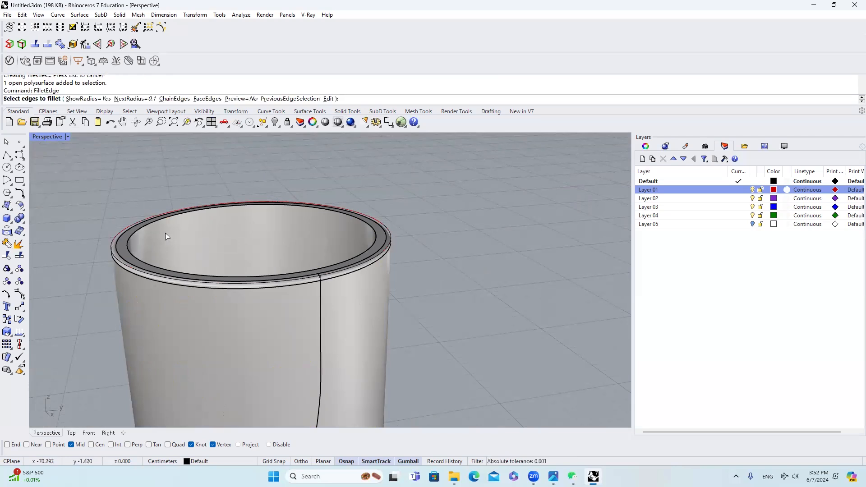
click(161, 222)
key(Return)
key(Return)
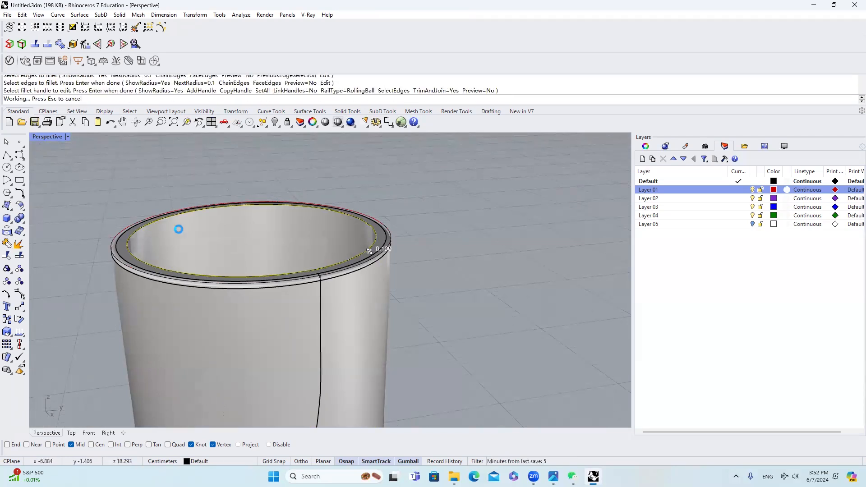
Step: Isolate the completed tumbler polysurface from the rest of the model
click(273, 262)
scroll(274, 263, down, 6)
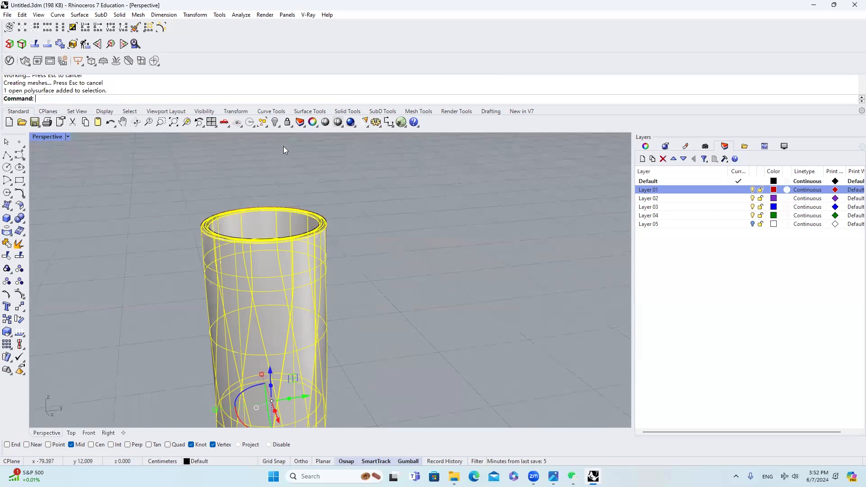
click(278, 127)
click(334, 159)
right_drag(334, 159, 301, 223)
Step: Run Zebra analysis on the tumbler with thin vertical stripes and examine the surface continuity around the filleted rim
click(310, 233)
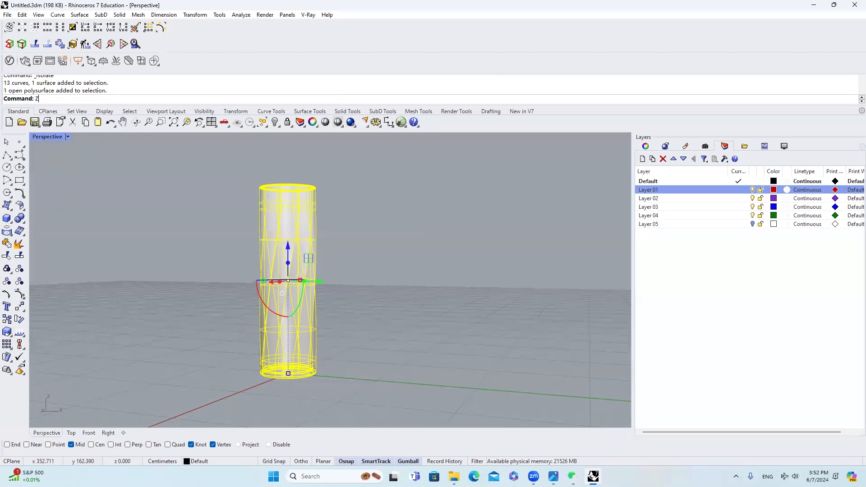
text(Zeb)
key(Return)
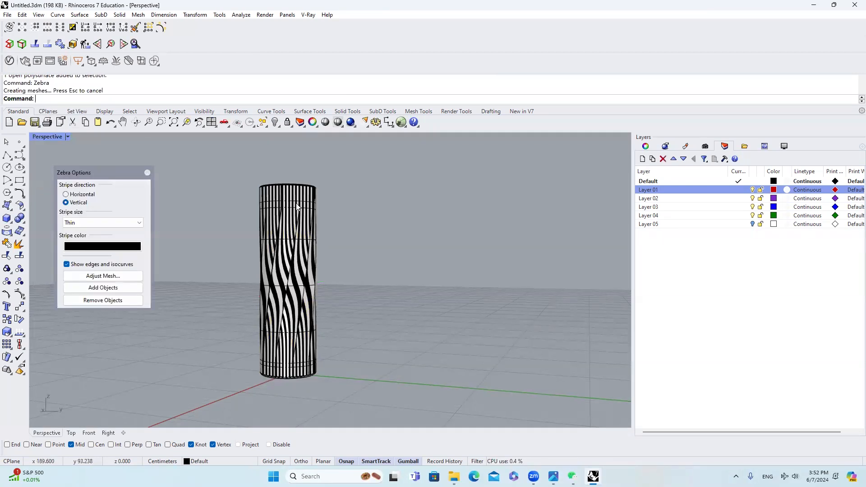
scroll(298, 197, up, 3)
scroll(299, 198, up, 6)
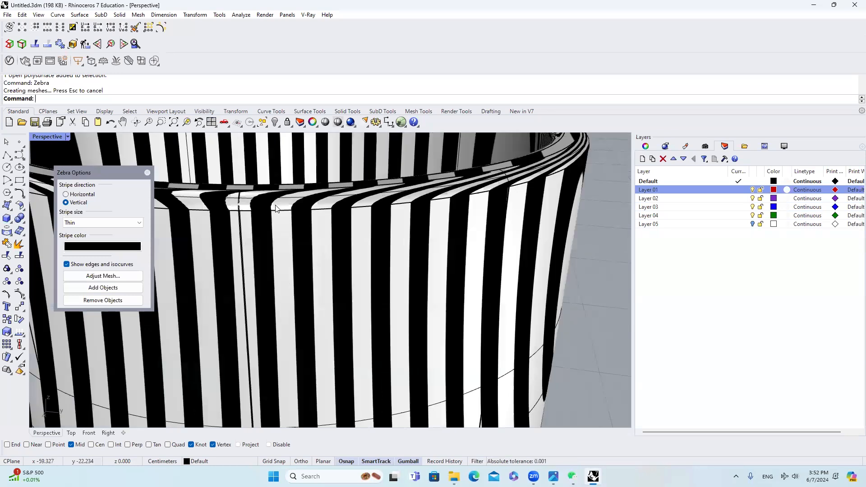
right_drag(261, 204, 361, 219)
scroll(361, 220, down, 8)
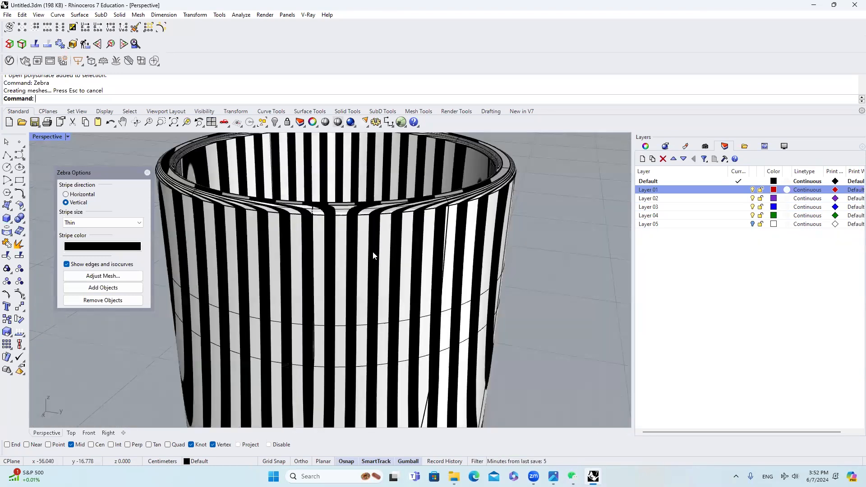
scroll(391, 177, up, 5)
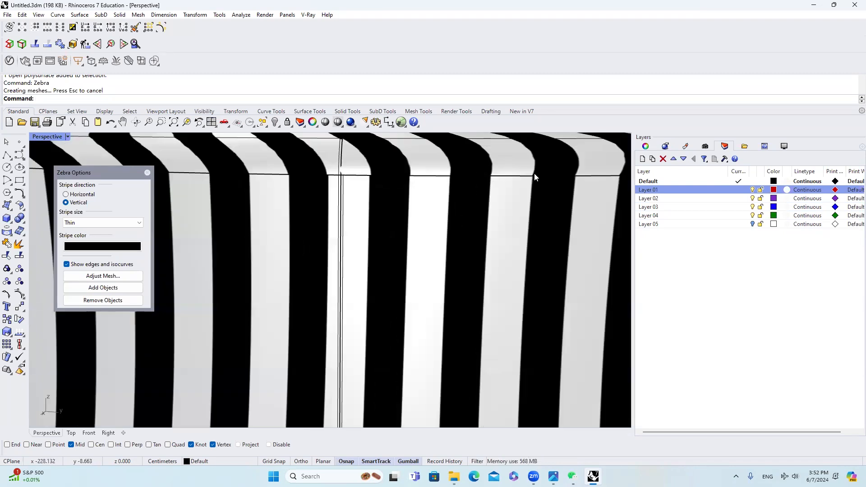
Step: Examine how the thin vertical zebra stripes flow along the tumbler's twisted side facets
scroll(474, 186, down, 6)
scroll(492, 280, up, 8)
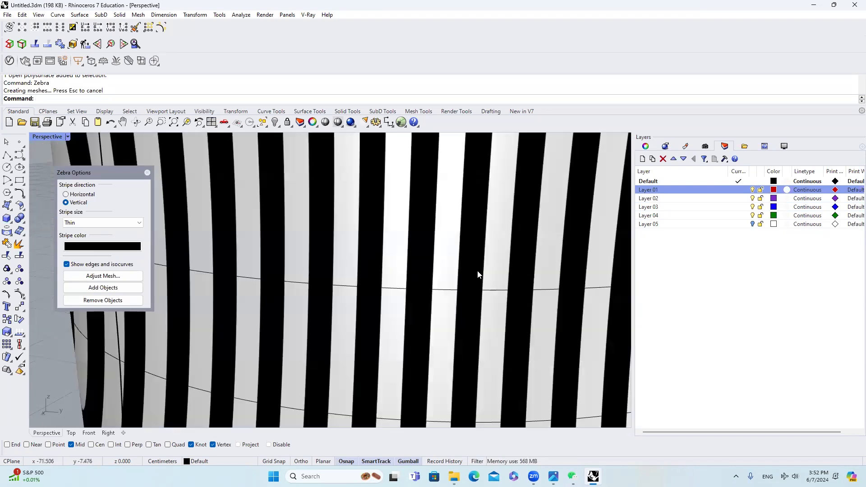
scroll(483, 270, down, 6)
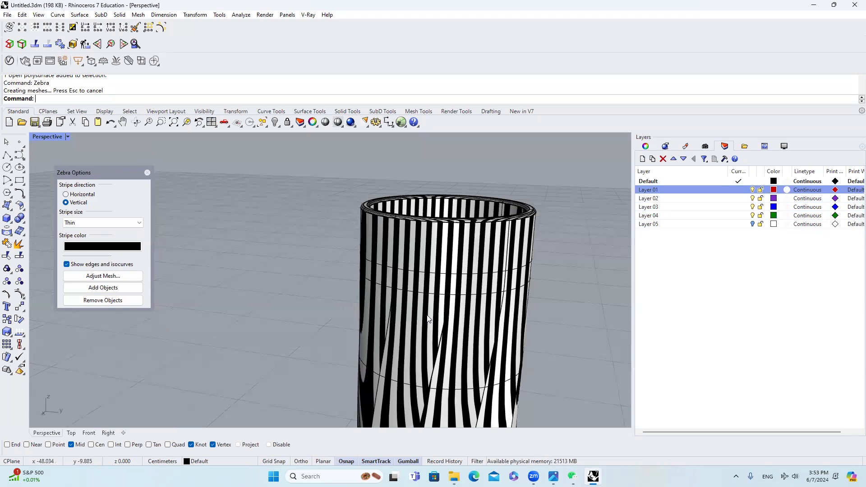
scroll(428, 319, up, 8)
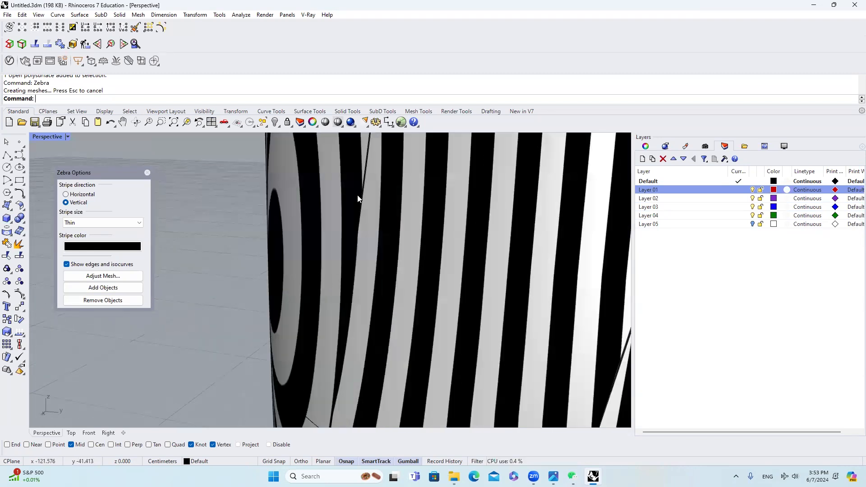
scroll(363, 200, up, 3)
scroll(374, 285, down, 8)
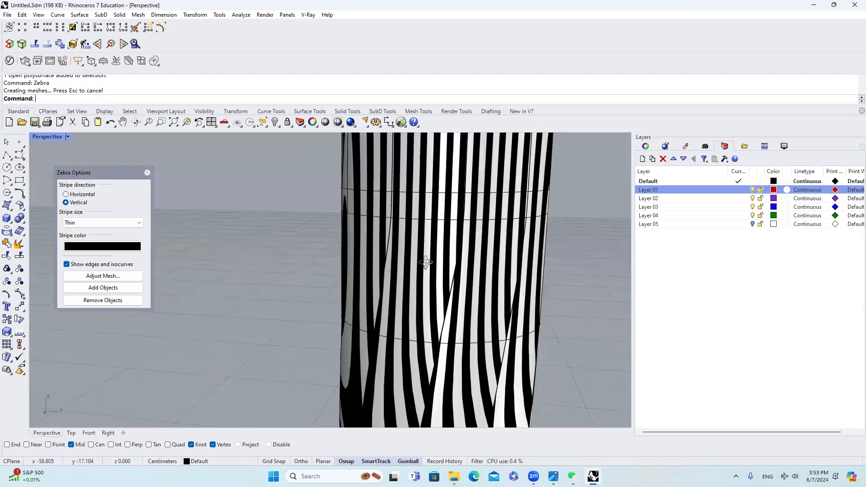
Step: Examine the side facet edges with horizontal zebra stripes and end the Zebra analysis
click(97, 194)
scroll(405, 230, up, 8)
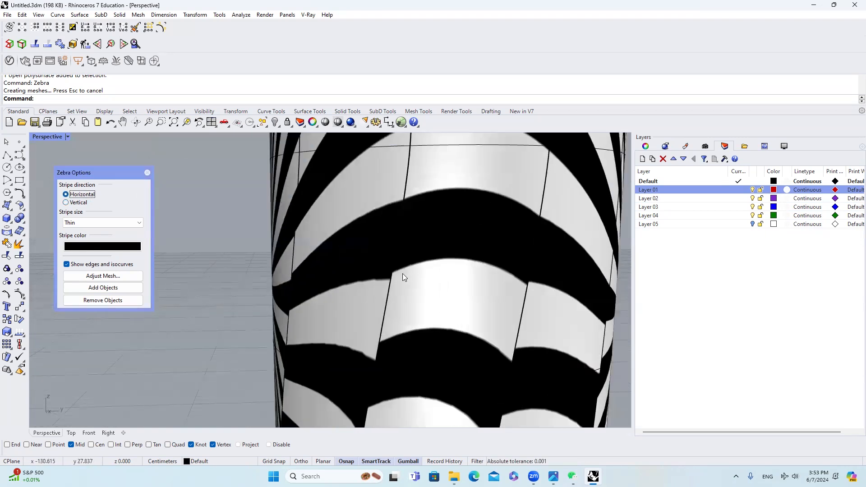
scroll(394, 225, down, 12)
right_drag(398, 223, 418, 248)
scroll(446, 199, up, 6)
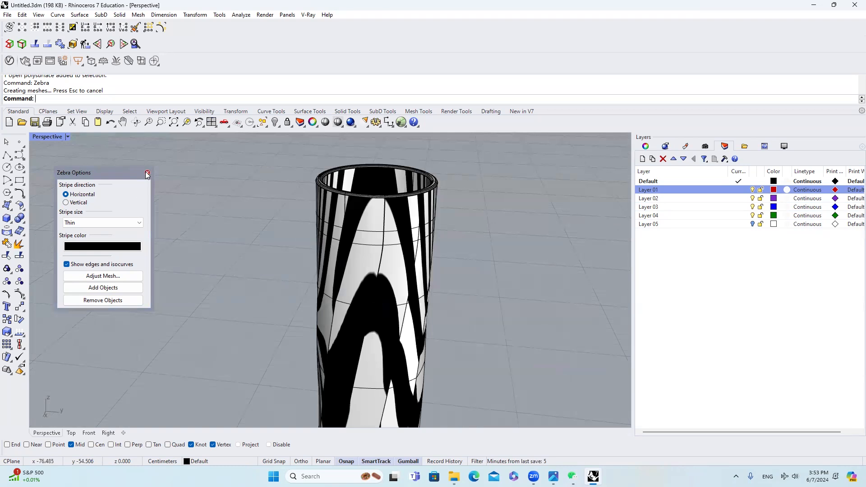
click(147, 174)
Step: Apply an EMap environment map reflection analysis to the whole tumbler polysurface
scroll(344, 199, down, 6)
right_drag(346, 204, 362, 231)
scroll(356, 233, up, 3)
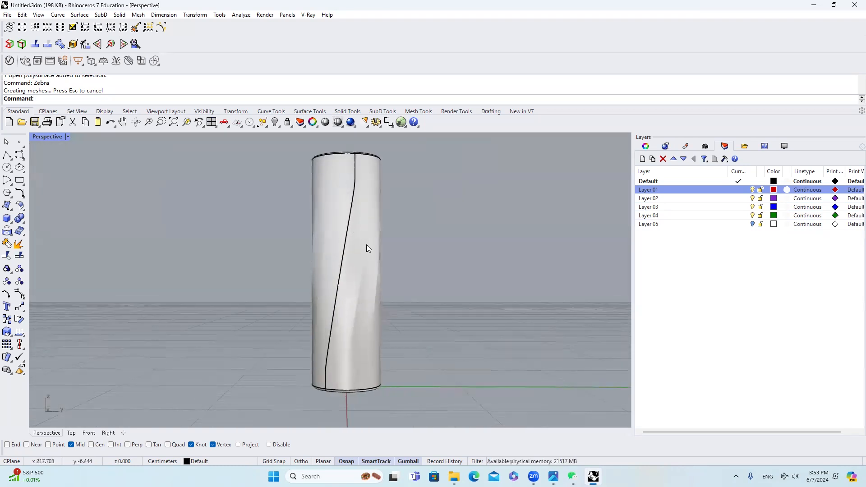
click(368, 248)
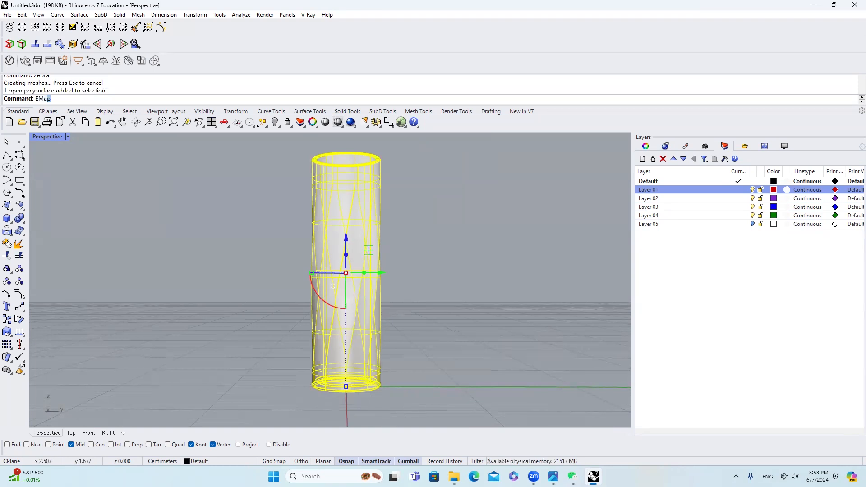
text(EM)
key(Return)
Step: Hide the grid lines, grid axes and world axes icon in all viewports
click(376, 123)
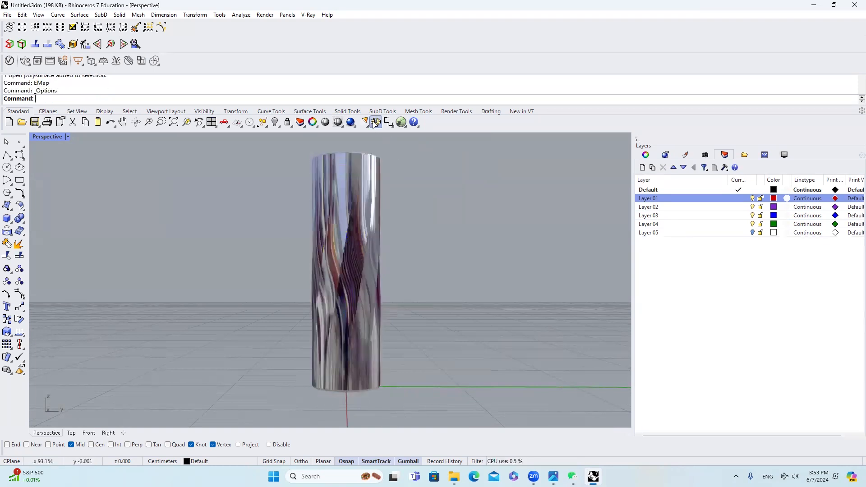
scroll(448, 121, up, 1)
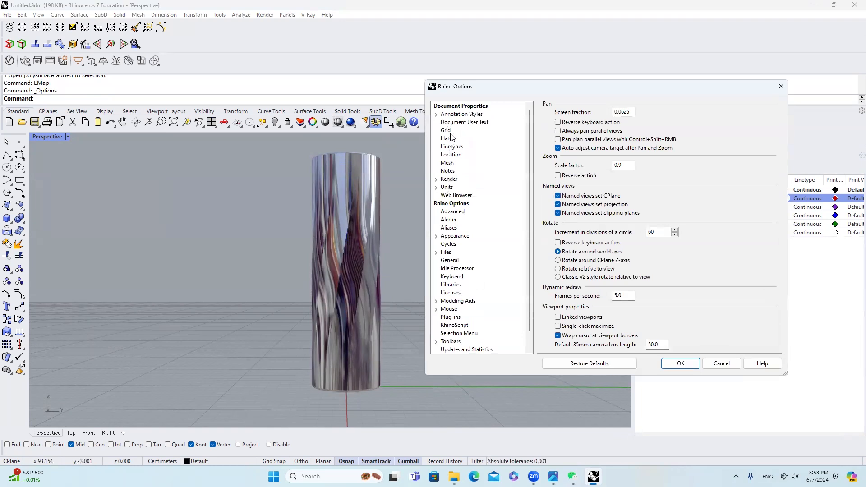
click(447, 130)
click(557, 200)
click(558, 210)
click(558, 220)
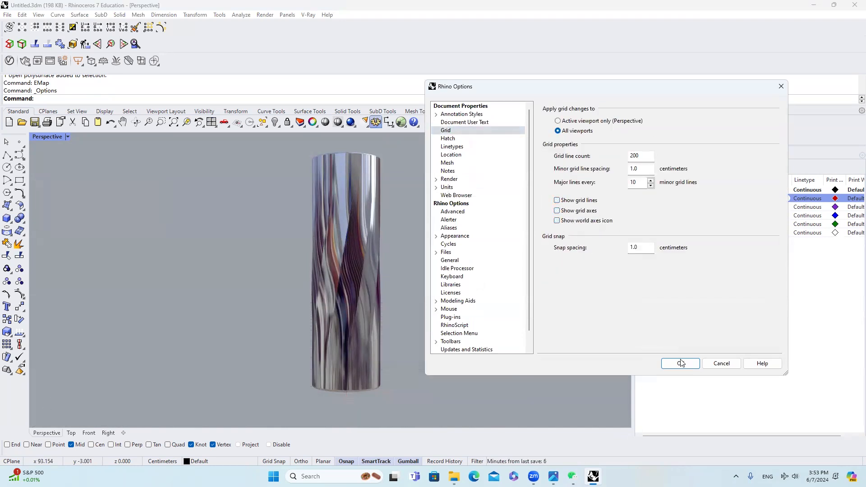
click(682, 364)
Step: Set the Perspective viewport to the Black display mode and inspect the reflections around the tumbler's sides
click(68, 138)
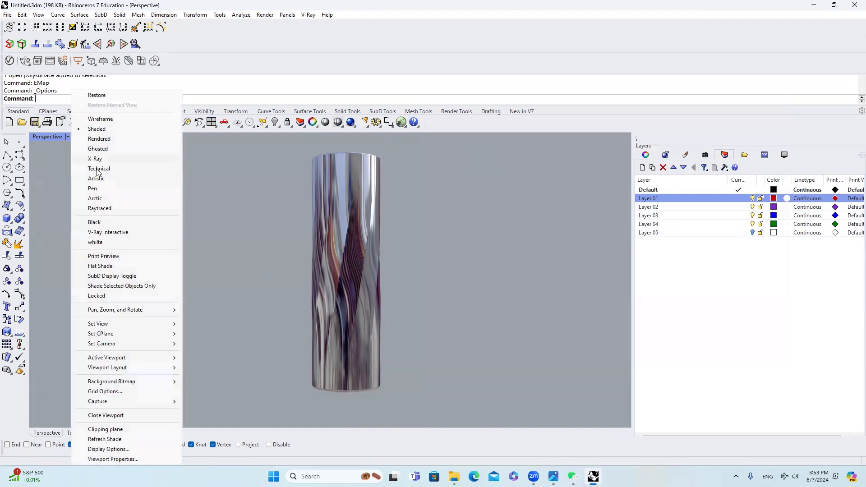
click(113, 223)
scroll(369, 239, up, 3)
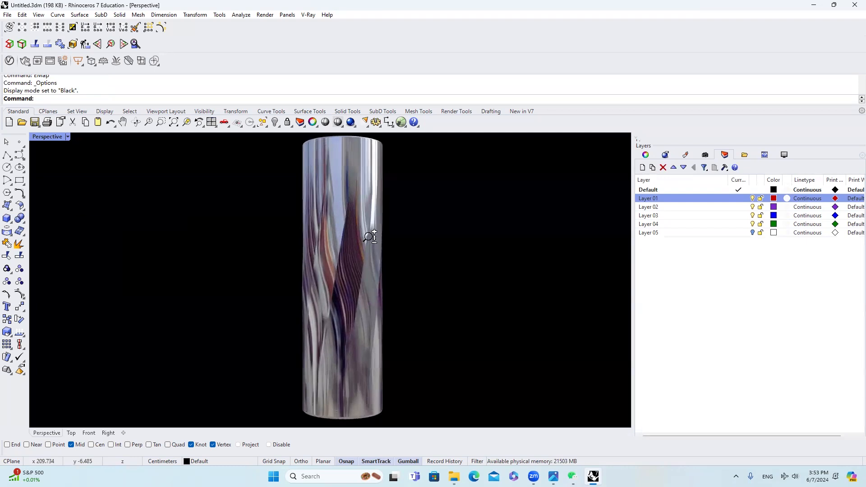
shift+right_drag(393, 233, 372, 232)
shift+right_drag(425, 231, 406, 242)
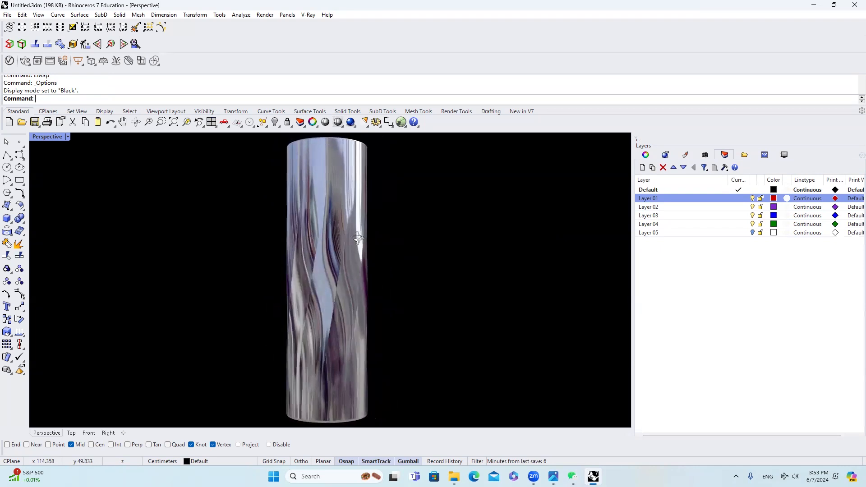